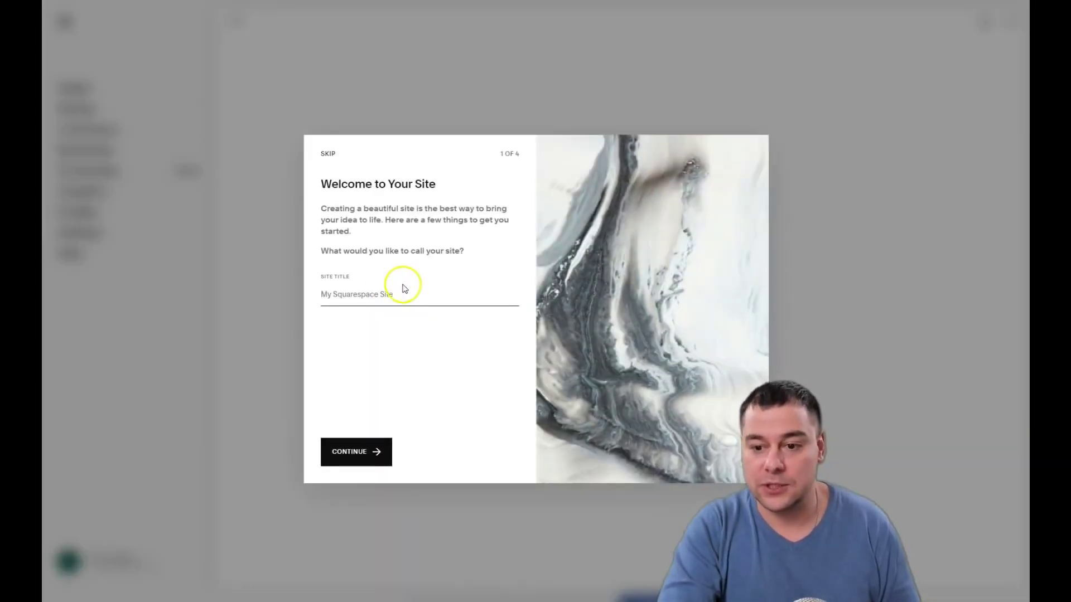
Title the new site 'Personal trainer' by typing 'Personal' and accepting the suggestion
{"action": "left_click", "coordinate": [368, 296]}
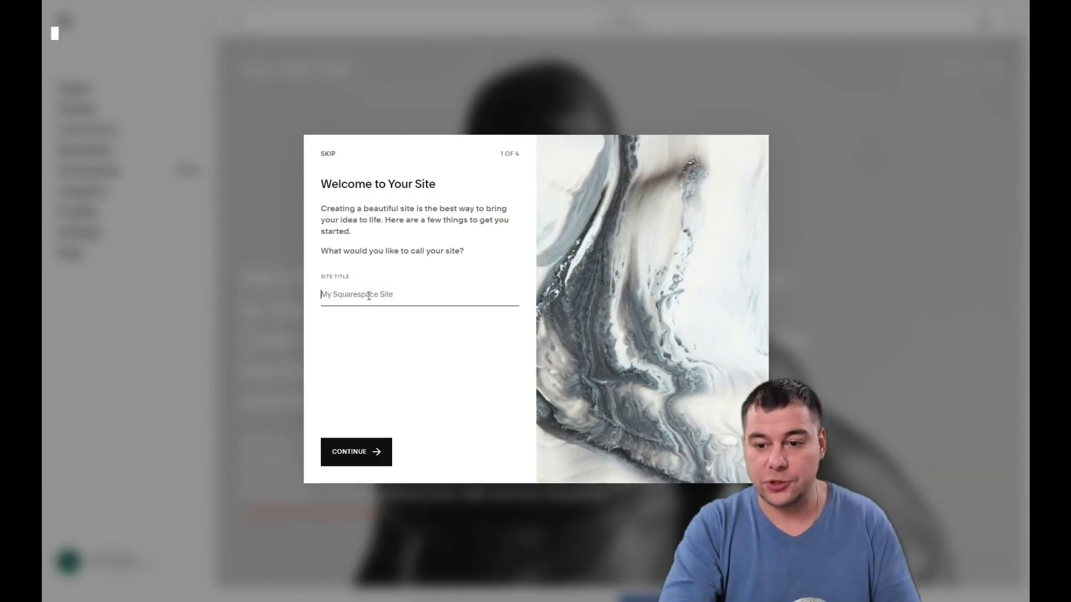
{"action": "left_click", "coordinate": [366, 296]}
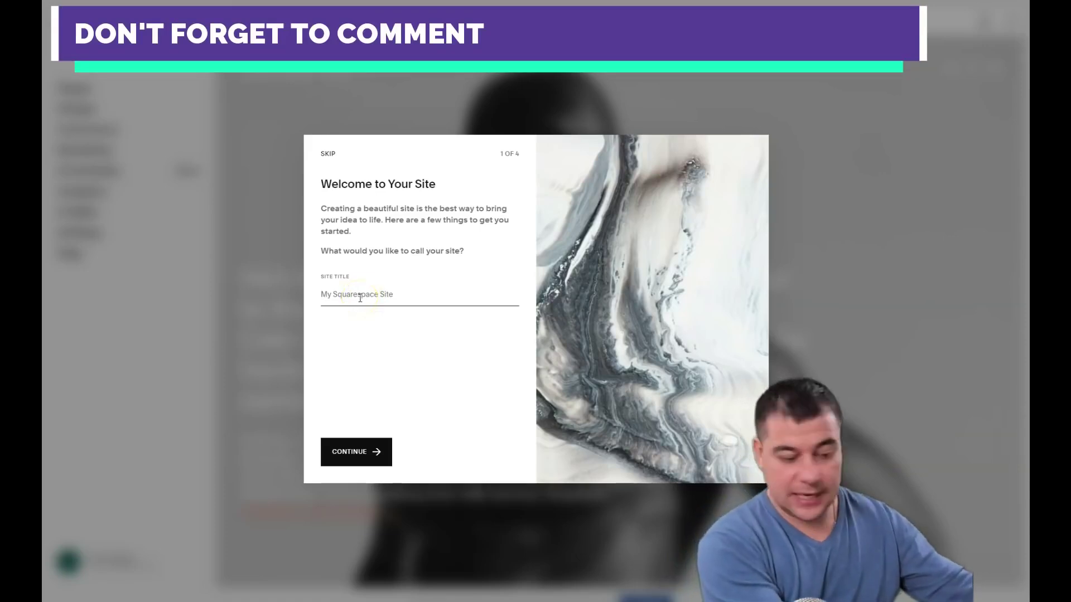
{"action": "type", "text": "Personal"}
{"action": "key", "text": "Return"}
Continue through the welcome tour steps and finish it to reach the site editor
{"action": "left_click", "coordinate": [541, 304]}
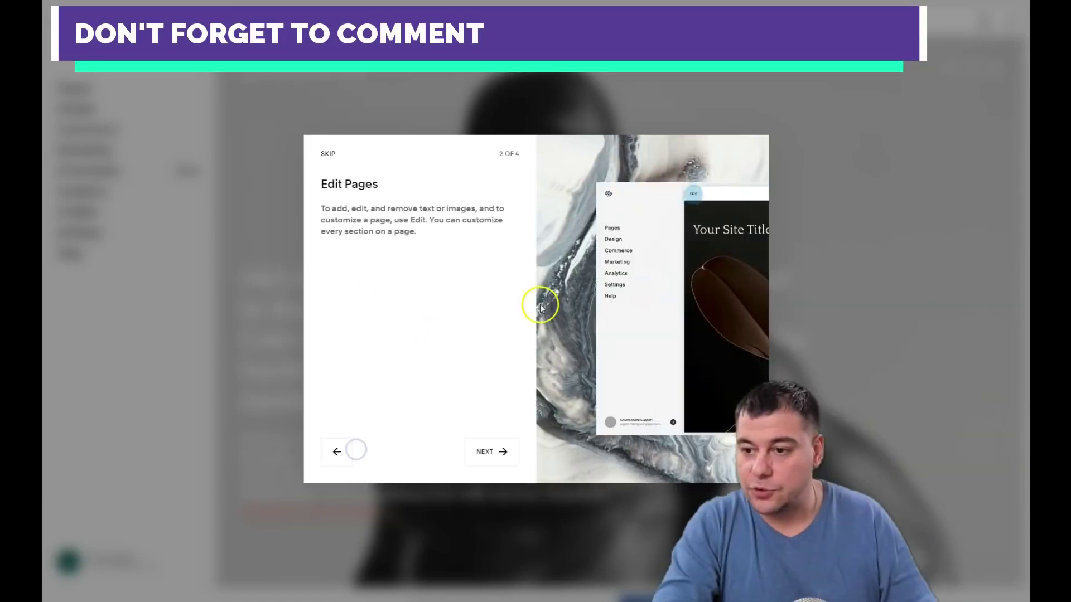
{"action": "left_click", "coordinate": [624, 230]}
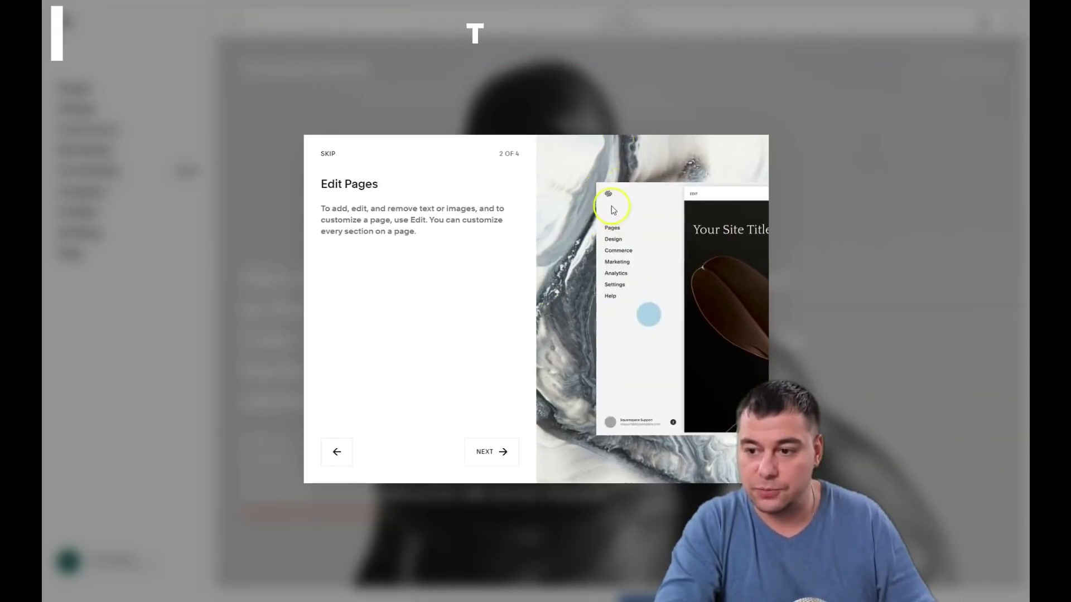
{"action": "left_click", "coordinate": [486, 458]}
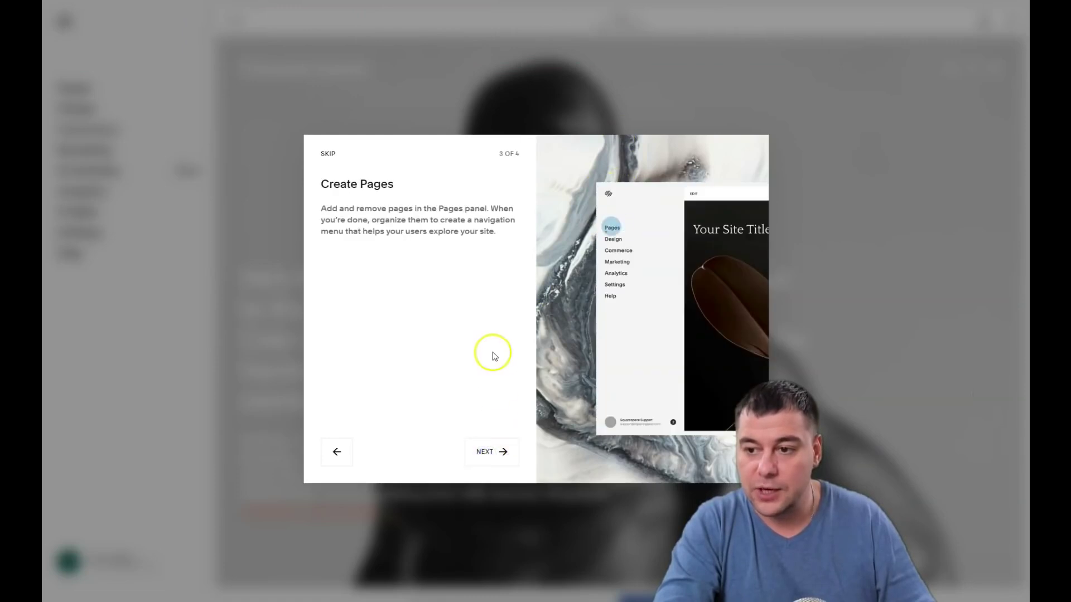
{"action": "left_click", "coordinate": [484, 456]}
{"action": "left_click", "coordinate": [484, 454]}
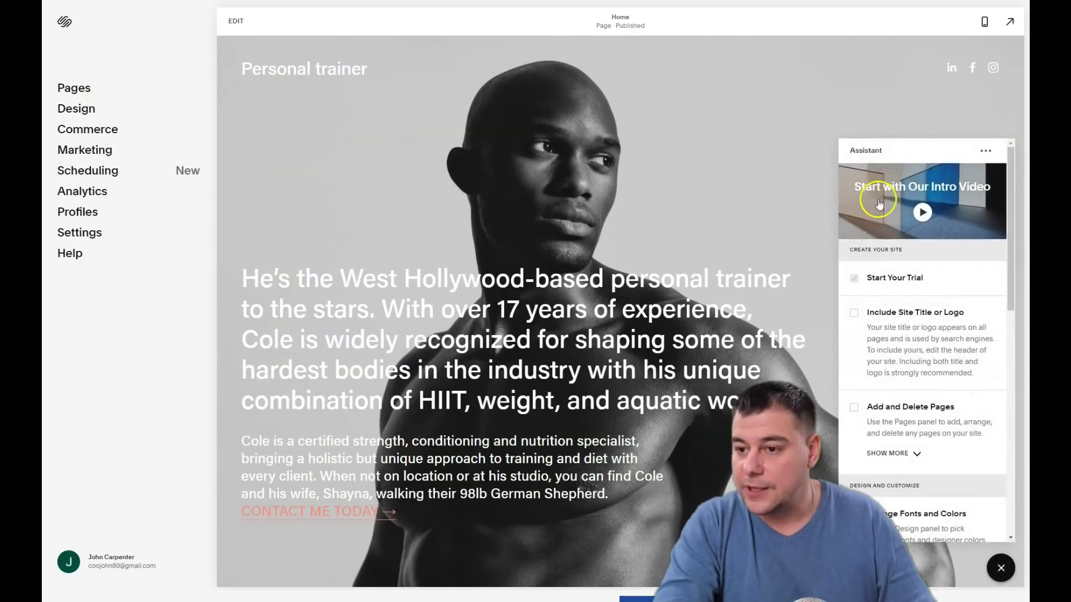
Scroll through the Assistant checklist, where only Start Your Trial is ticked, and close the panel
{"action": "scroll", "coordinate": [876, 440], "scroll_direction": "down", "scroll_amount": 1}
{"action": "scroll", "coordinate": [875, 441], "scroll_direction": "up", "scroll_amount": 1}
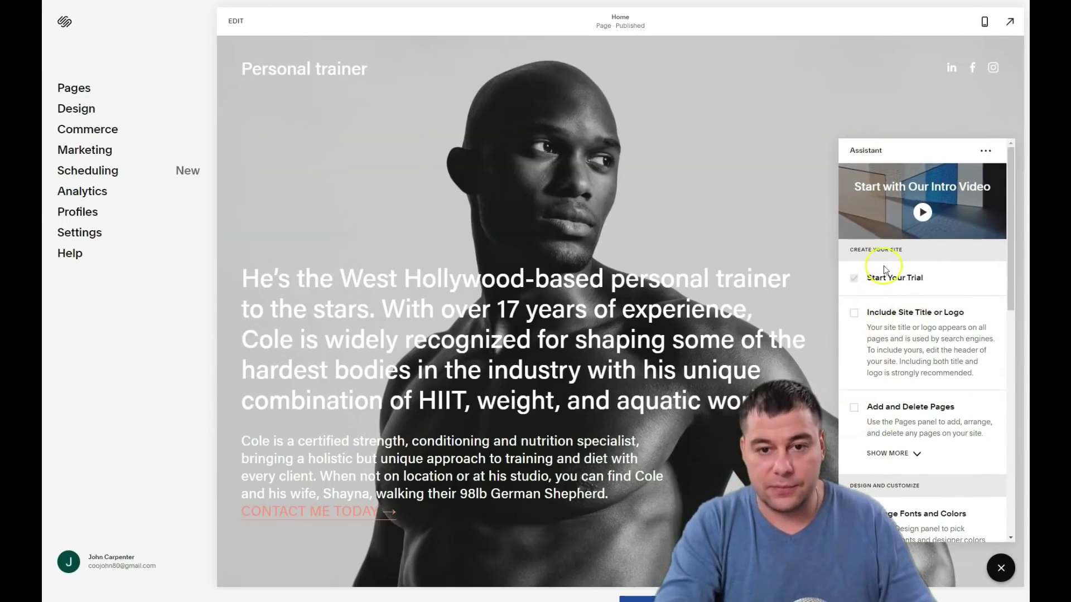
{"action": "scroll", "coordinate": [903, 335], "scroll_direction": "down", "scroll_amount": 4}
{"action": "scroll", "coordinate": [902, 349], "scroll_direction": "down", "scroll_amount": 8}
{"action": "scroll", "coordinate": [903, 351], "scroll_direction": "up", "scroll_amount": 12}
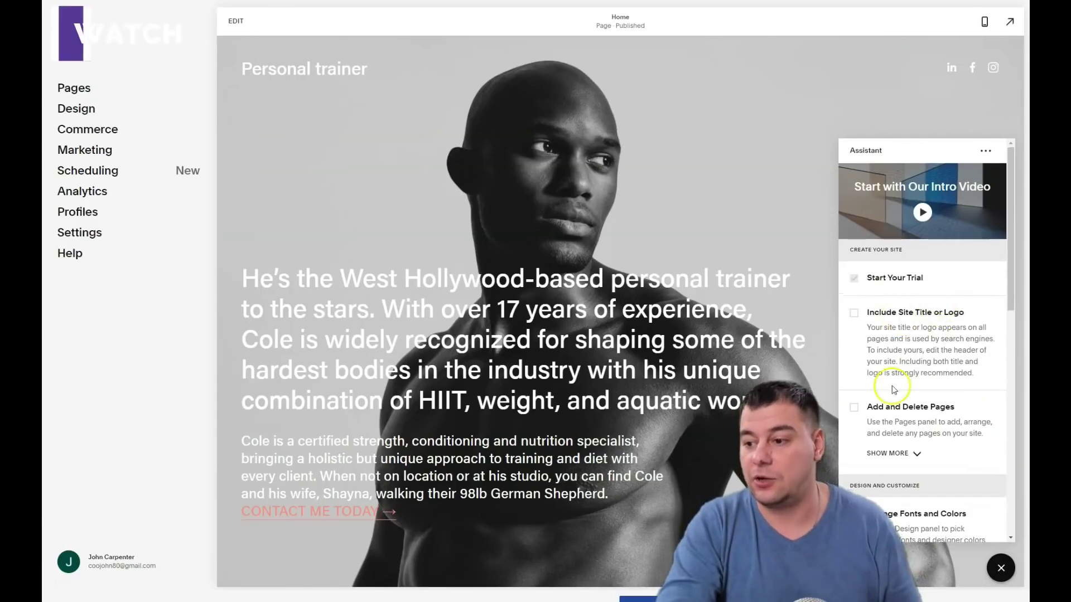
{"action": "scroll", "coordinate": [915, 390], "scroll_direction": "down", "scroll_amount": 3}
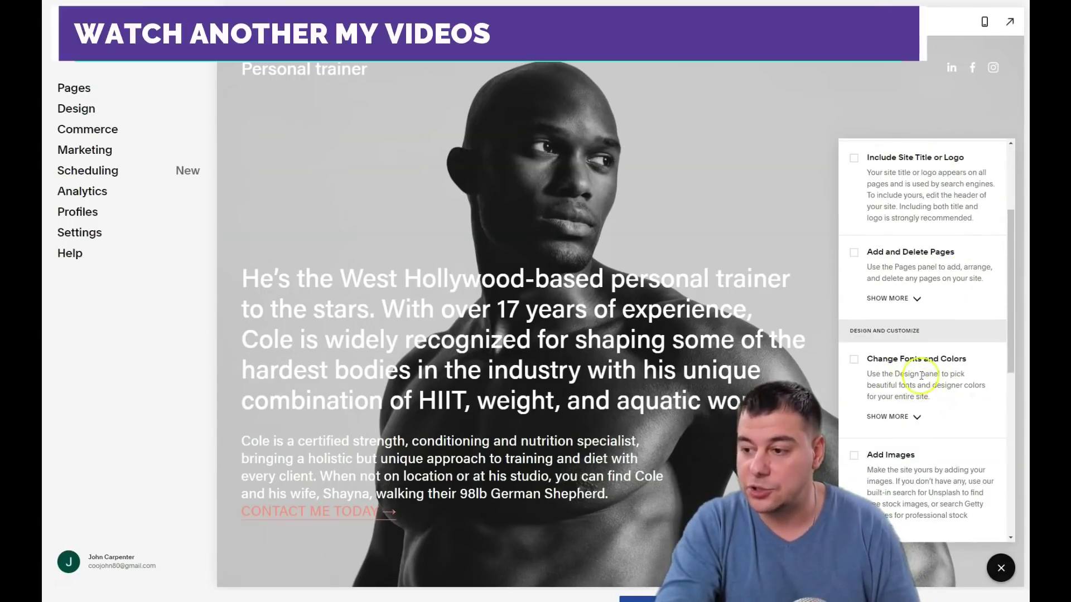
{"action": "scroll", "coordinate": [921, 376], "scroll_direction": "down", "scroll_amount": 5}
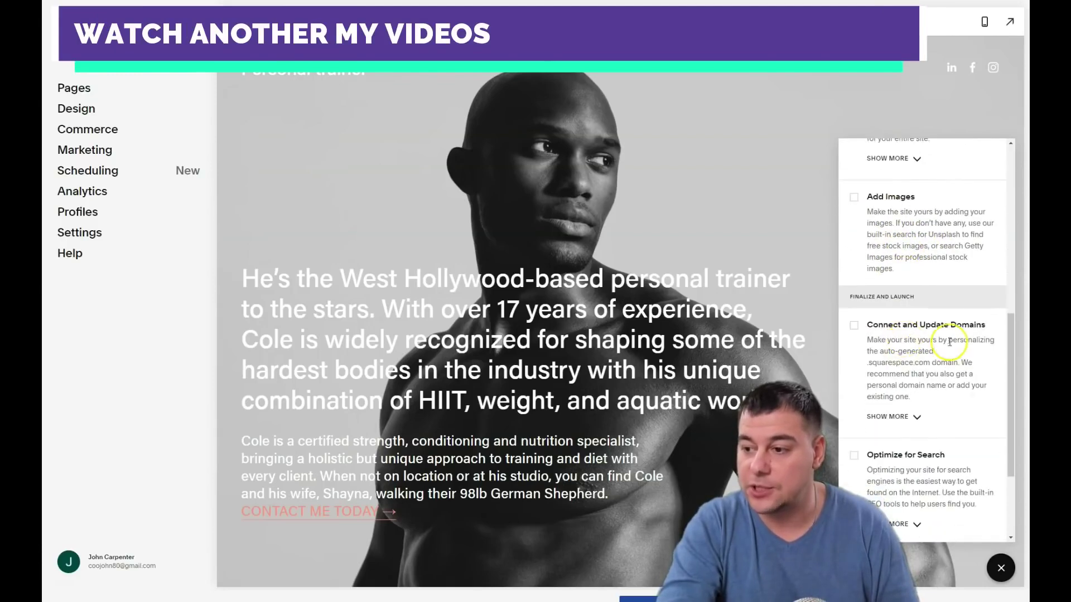
{"action": "scroll", "coordinate": [948, 341], "scroll_direction": "down", "scroll_amount": 3}
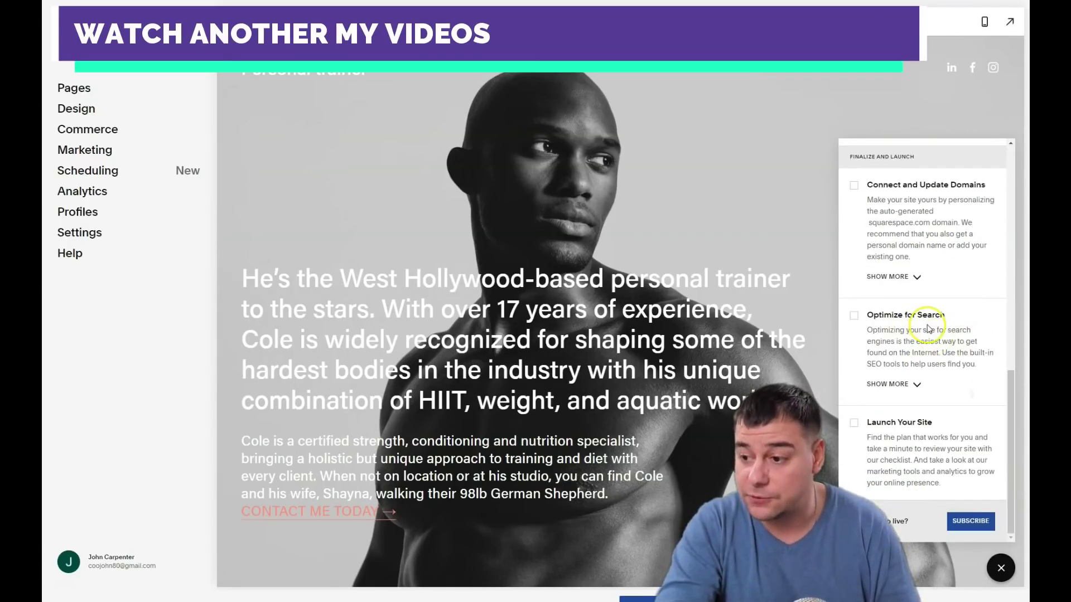
{"action": "left_click", "coordinate": [1001, 568]}
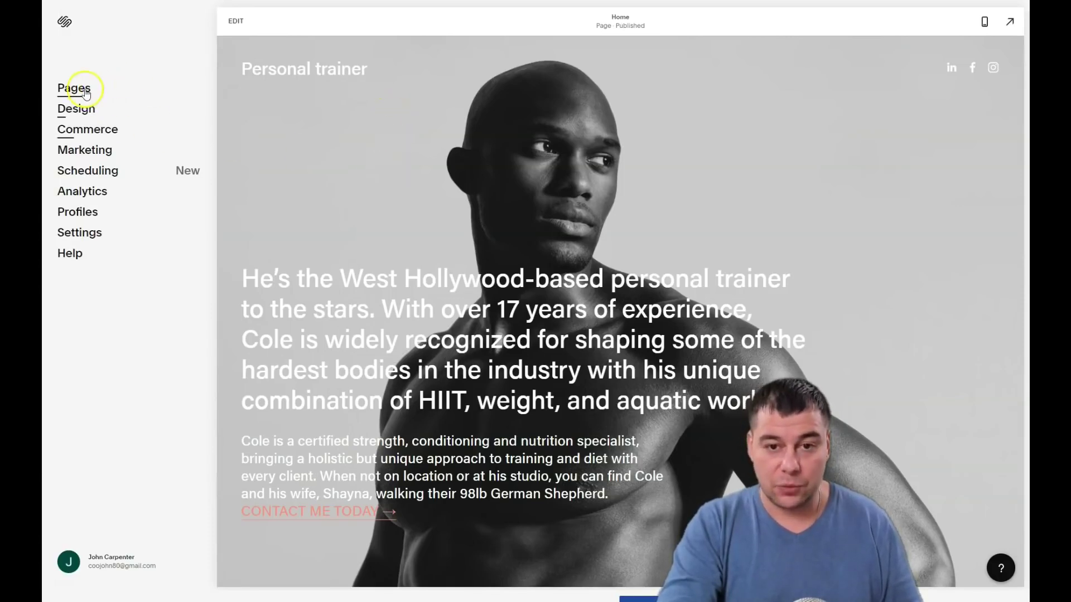
Put the Home page into edit mode and scroll the preview to bring up the header controls
{"action": "left_click", "coordinate": [240, 33]}
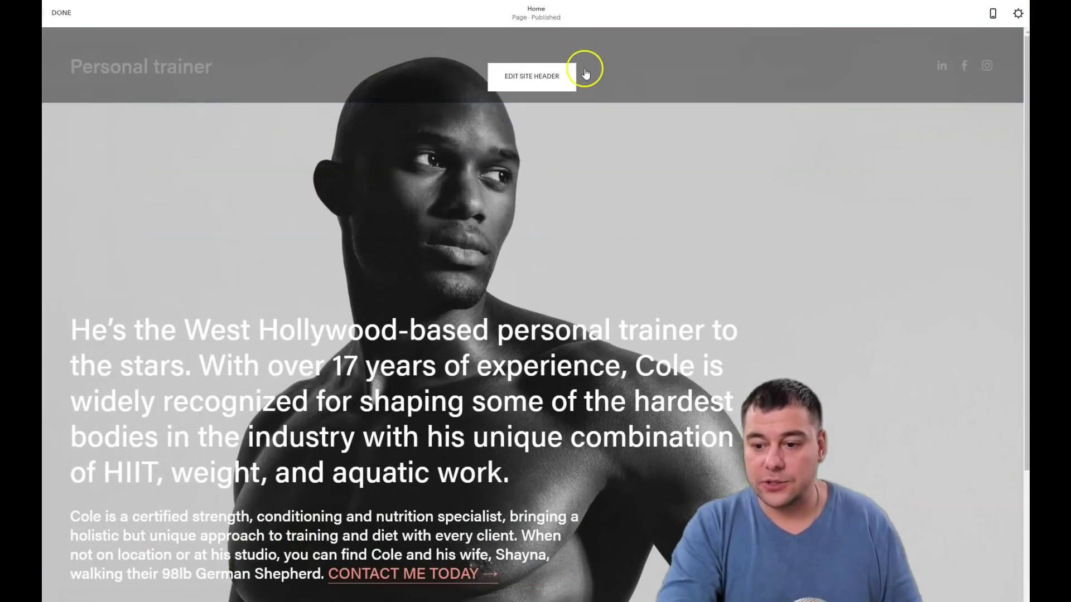
{"action": "scroll", "coordinate": [588, 123], "scroll_direction": "down", "scroll_amount": 3}
{"action": "scroll", "coordinate": [518, 435], "scroll_direction": "up", "scroll_amount": 3}
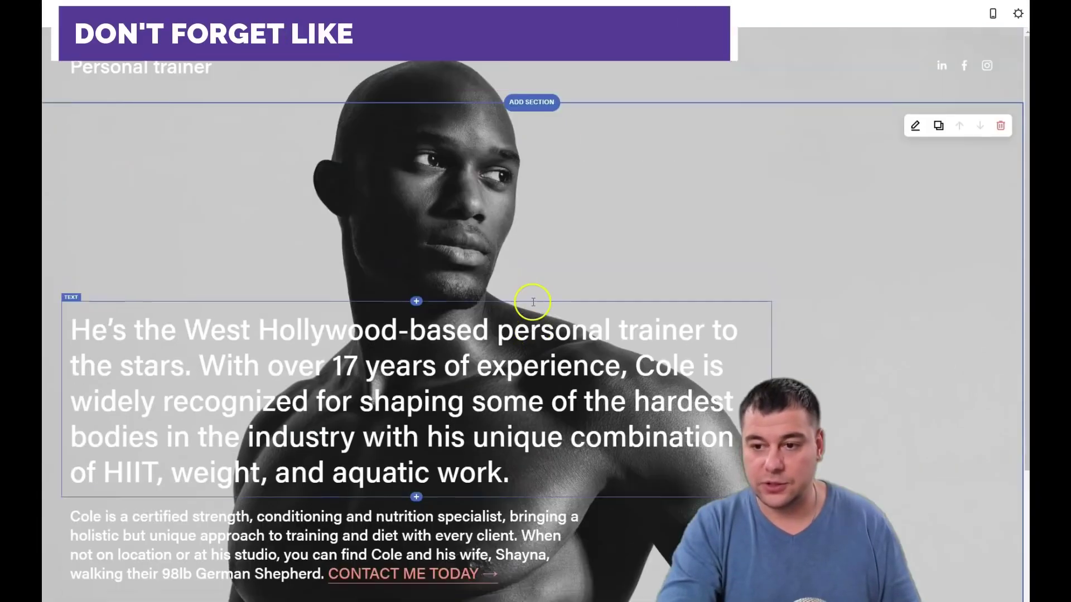
{"action": "scroll", "coordinate": [624, 214], "scroll_direction": "down", "scroll_amount": 3}
{"action": "scroll", "coordinate": [624, 215], "scroll_direction": "up", "scroll_amount": 3}
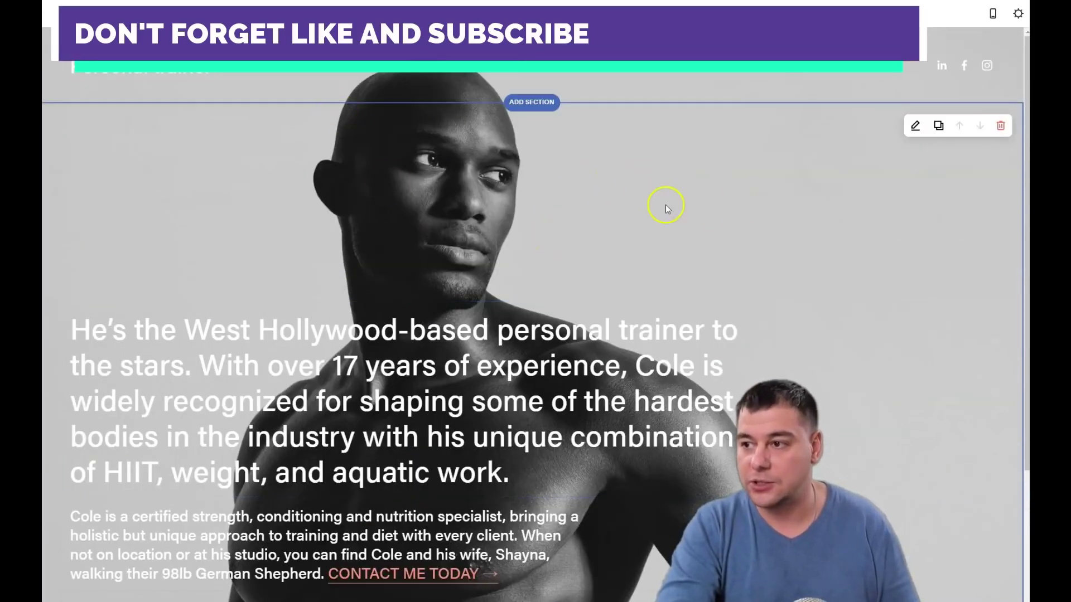
{"action": "mouse_move", "coordinate": [455, 74]}
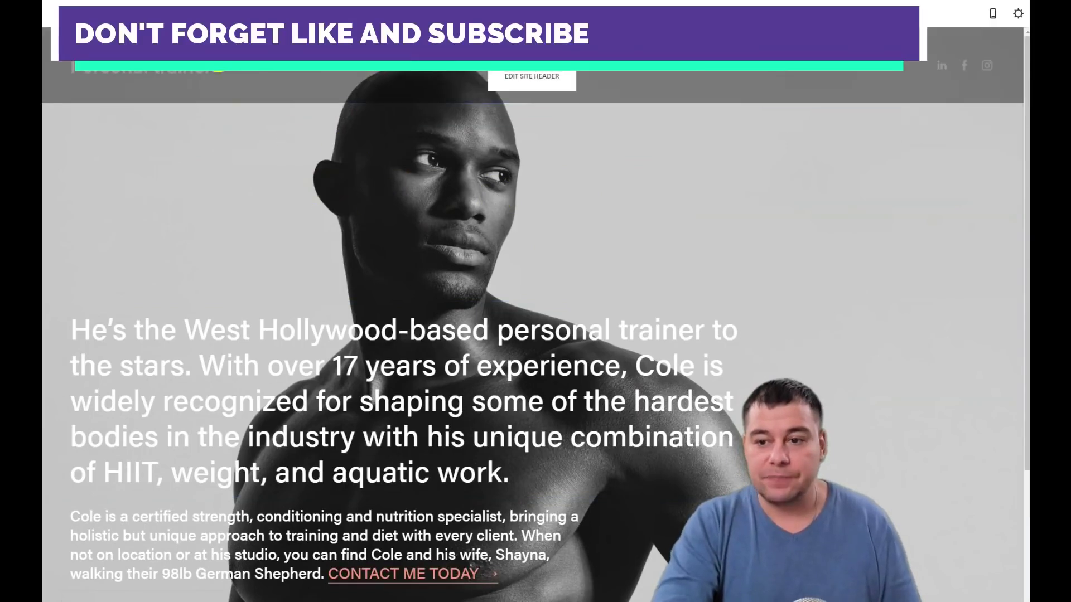
{"action": "scroll", "coordinate": [483, 295], "scroll_direction": "down", "scroll_amount": 3}
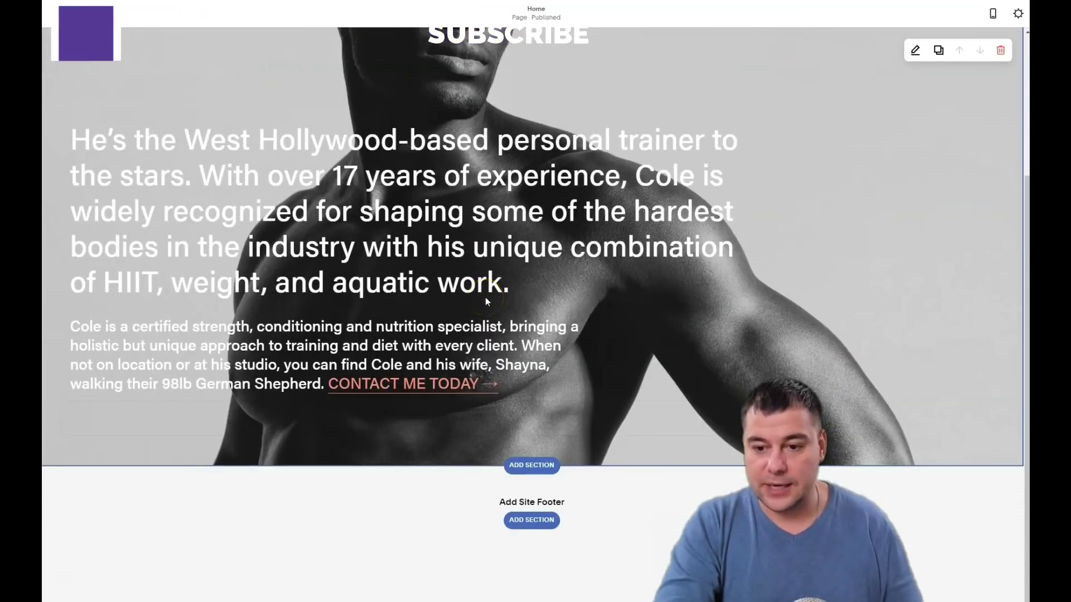
{"action": "scroll", "coordinate": [485, 298], "scroll_direction": "up", "scroll_amount": 3}
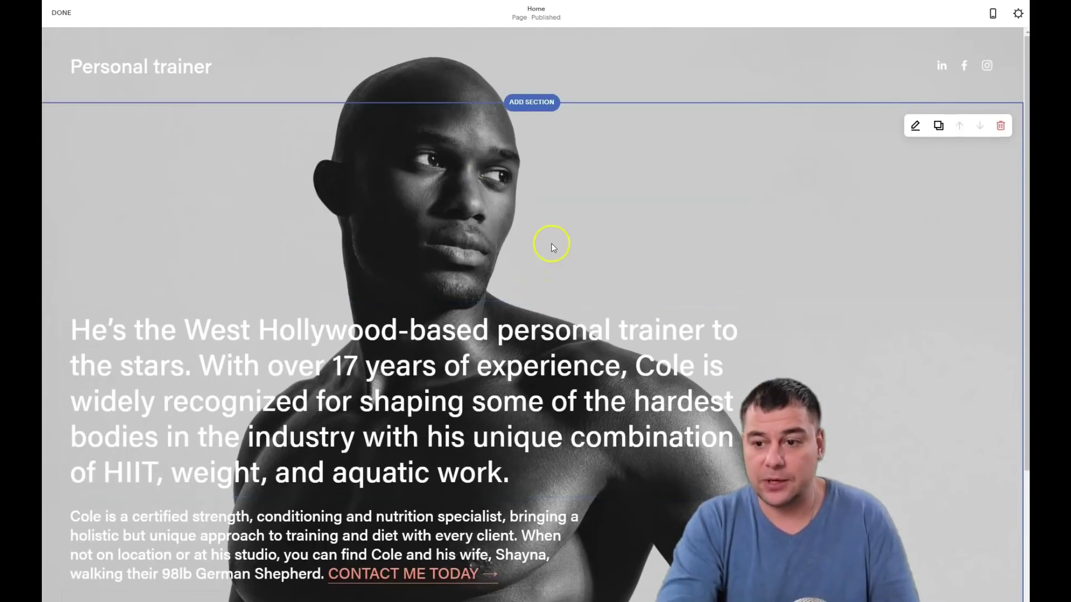
{"action": "scroll", "coordinate": [555, 234], "scroll_direction": "down", "scroll_amount": 3}
{"action": "scroll", "coordinate": [550, 270], "scroll_direction": "up", "scroll_amount": 3}
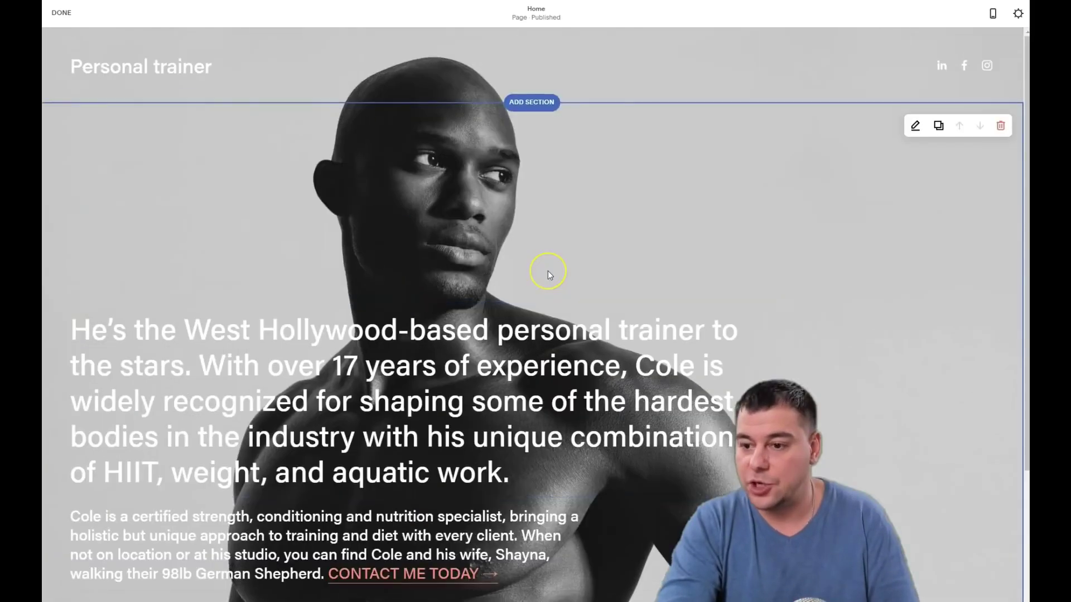
{"action": "scroll", "coordinate": [418, 262], "scroll_direction": "down", "scroll_amount": 3}
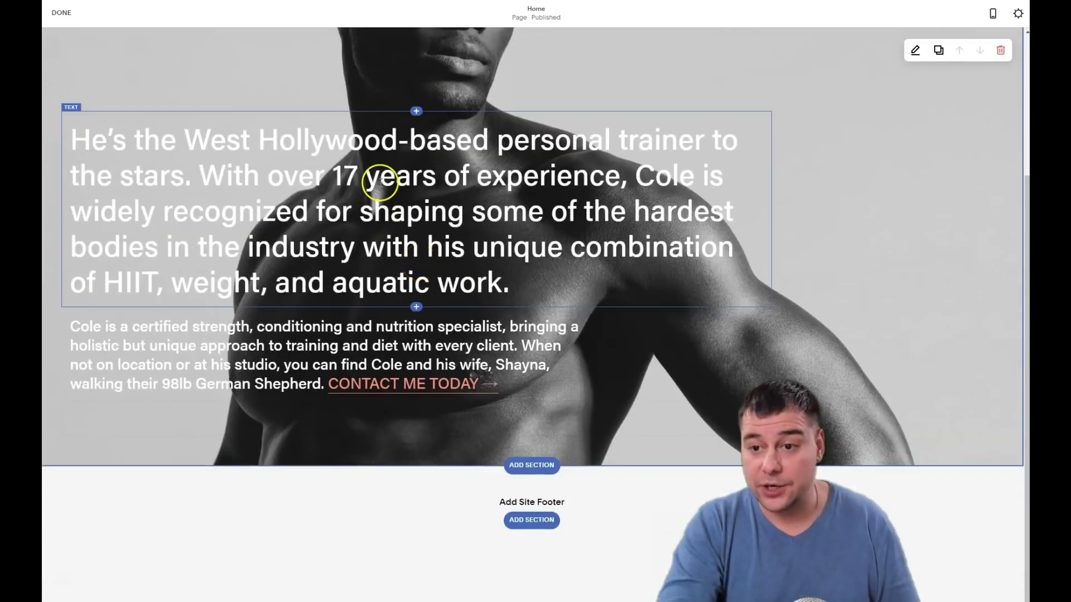
{"action": "scroll", "coordinate": [358, 373], "scroll_direction": "up", "scroll_amount": 3}
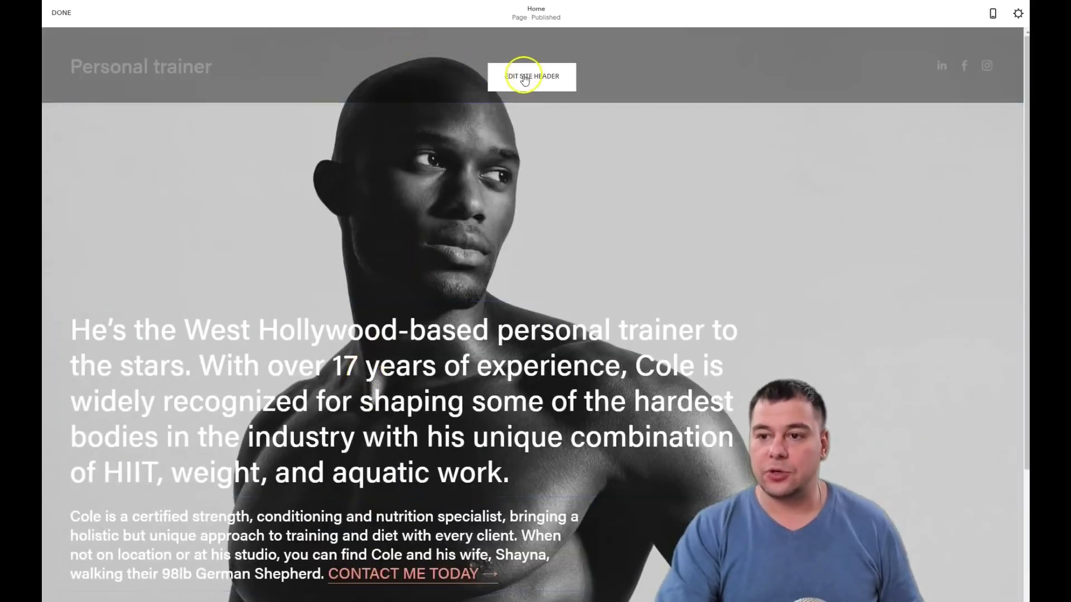
Open the site header settings and review Site Title & Logo, including the mobile logo upload
{"action": "left_click", "coordinate": [524, 78]}
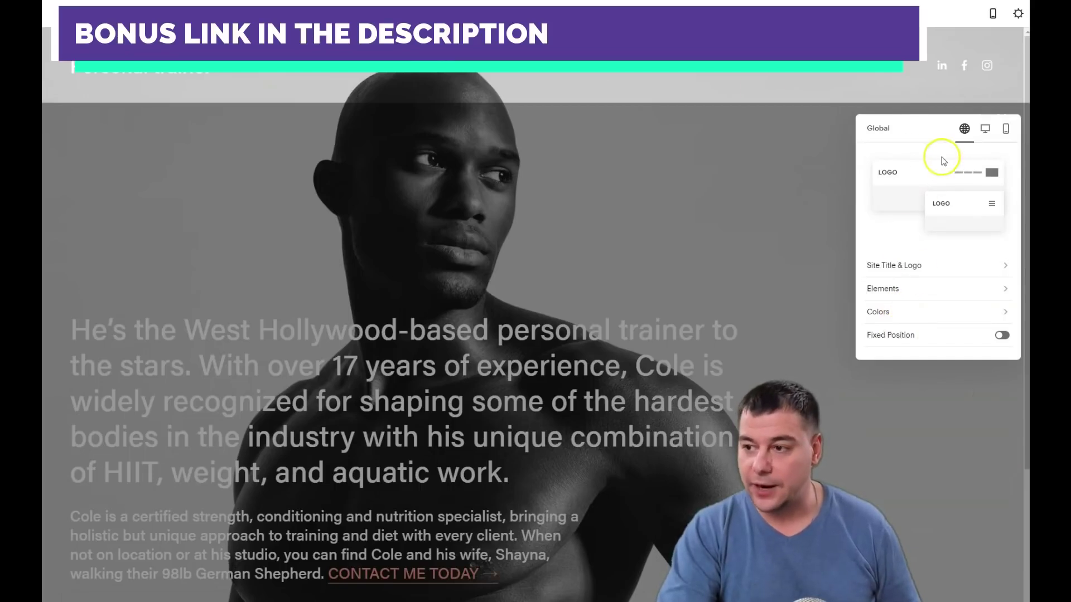
{"action": "left_click", "coordinate": [897, 266]}
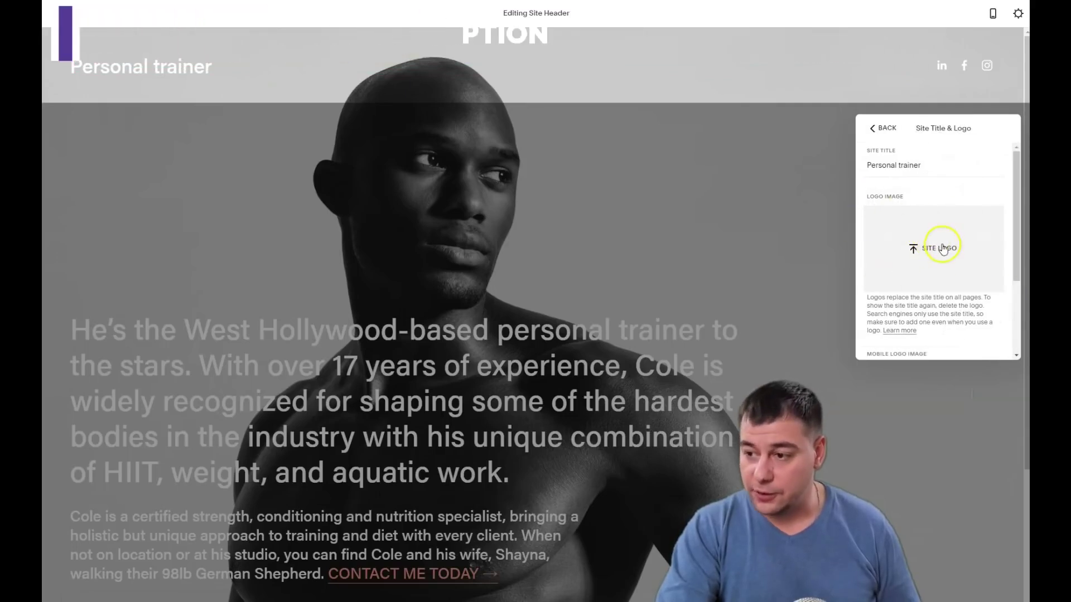
{"action": "scroll", "coordinate": [937, 252], "scroll_direction": "down", "scroll_amount": 2}
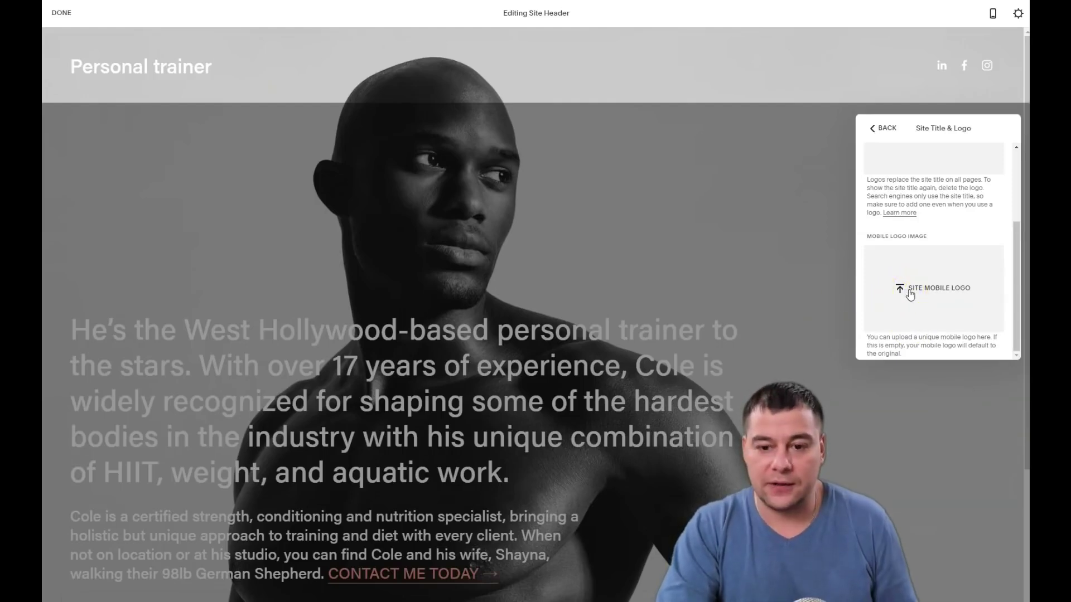
{"action": "left_click", "coordinate": [922, 288]}
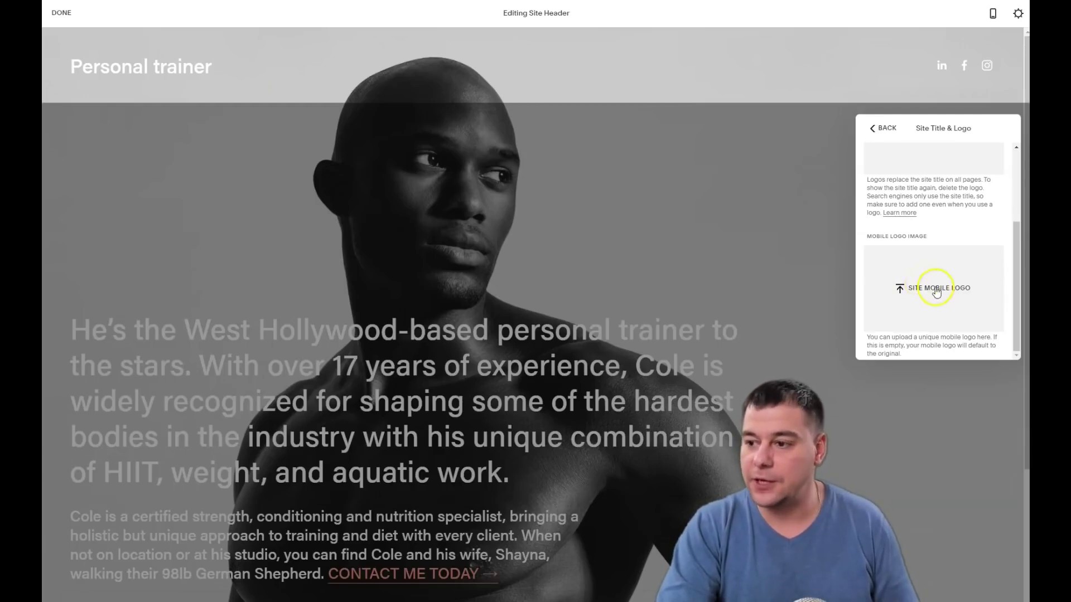
{"action": "scroll", "coordinate": [939, 281], "scroll_direction": "up", "scroll_amount": 3}
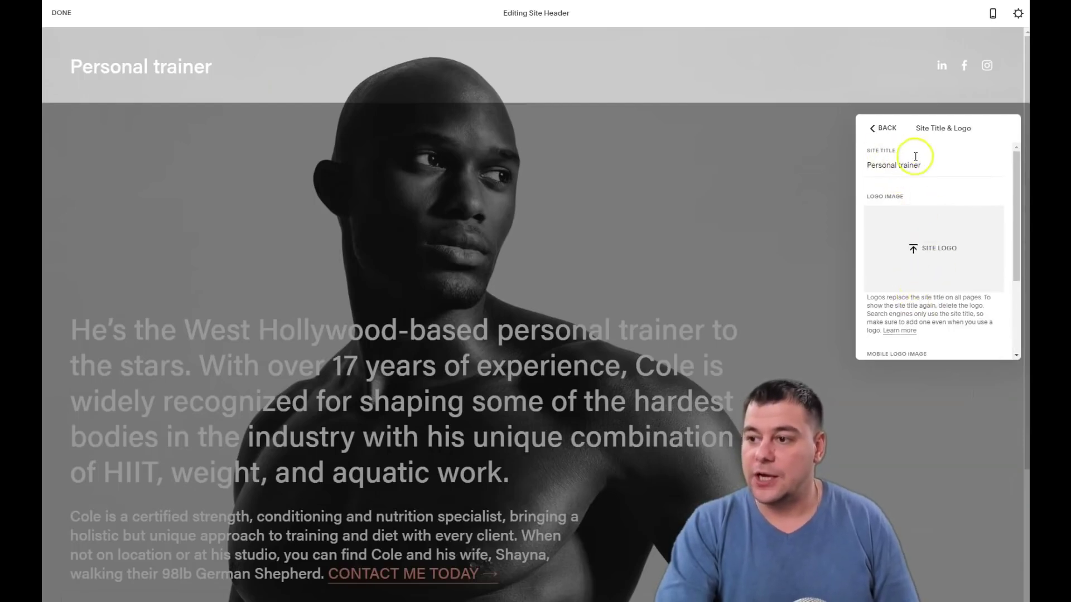
{"action": "left_click", "coordinate": [875, 128]}
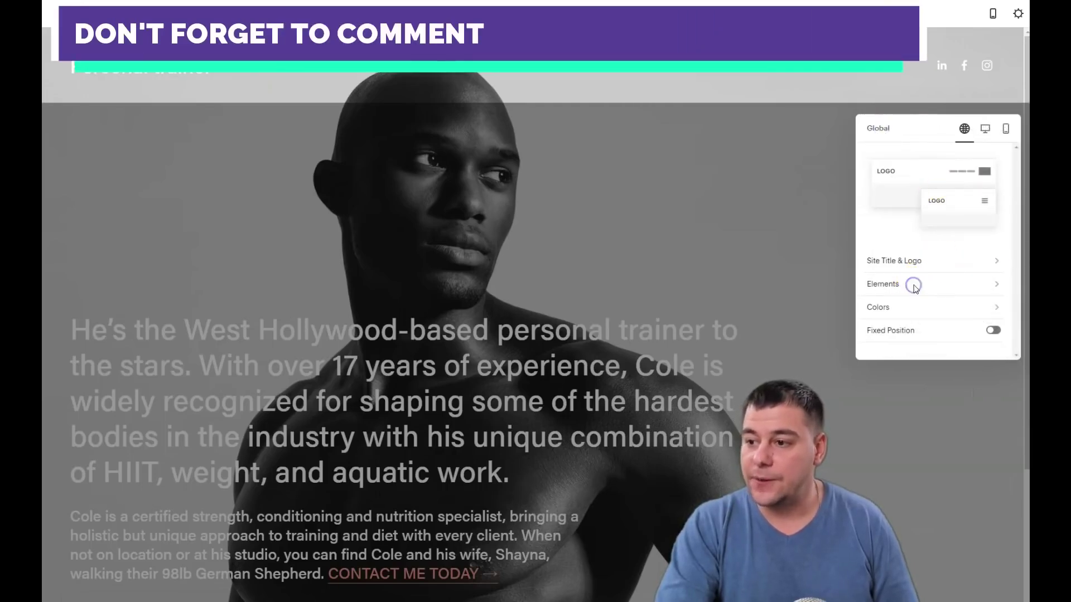
Switch on the Get Started button in header Elements and open its link settings
{"action": "left_click", "coordinate": [914, 286]}
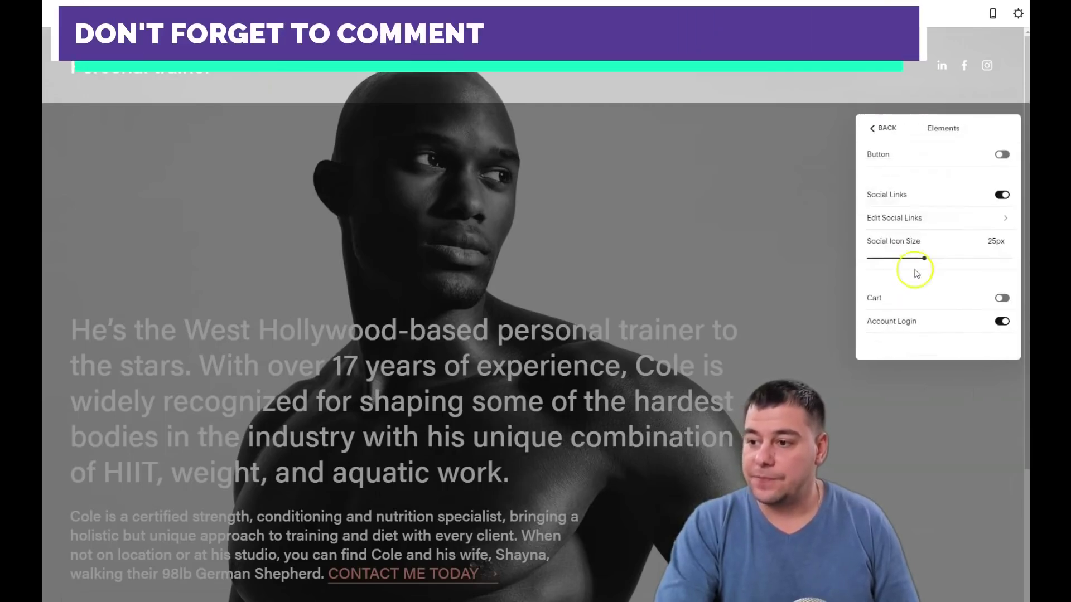
{"action": "left_click", "coordinate": [999, 155]}
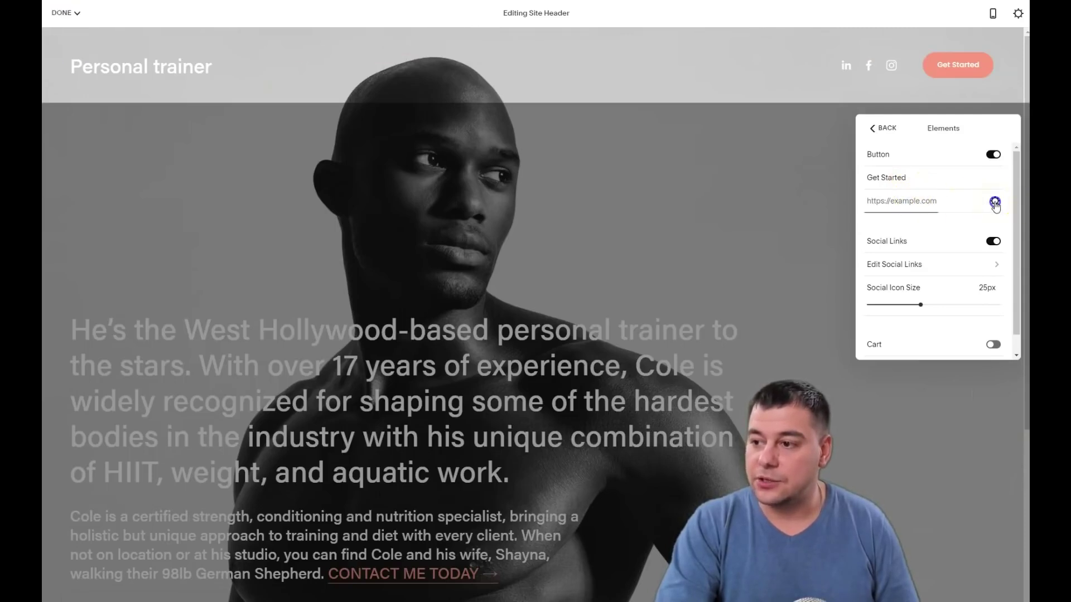
{"action": "left_click", "coordinate": [995, 202]}
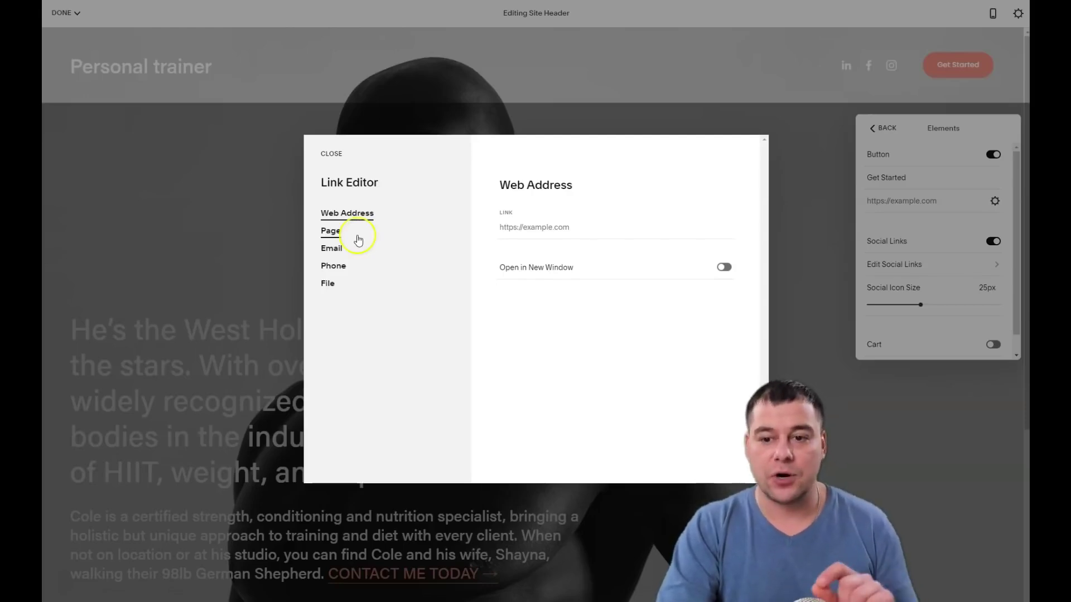
Change the Get Started button's link type to Email in the Link Editor
{"action": "left_click", "coordinate": [355, 238]}
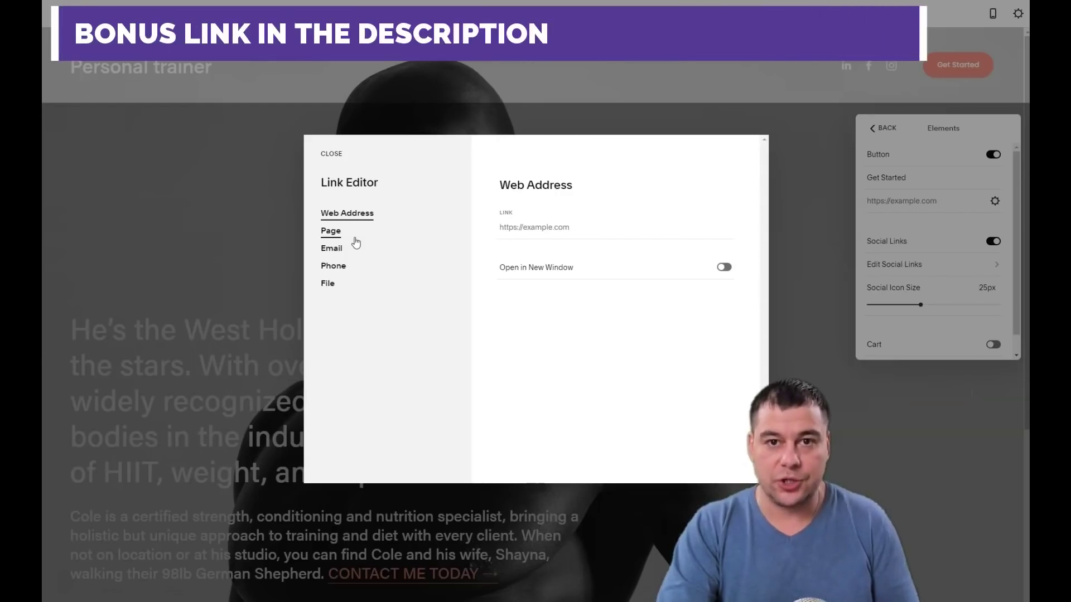
{"action": "left_click", "coordinate": [349, 241]}
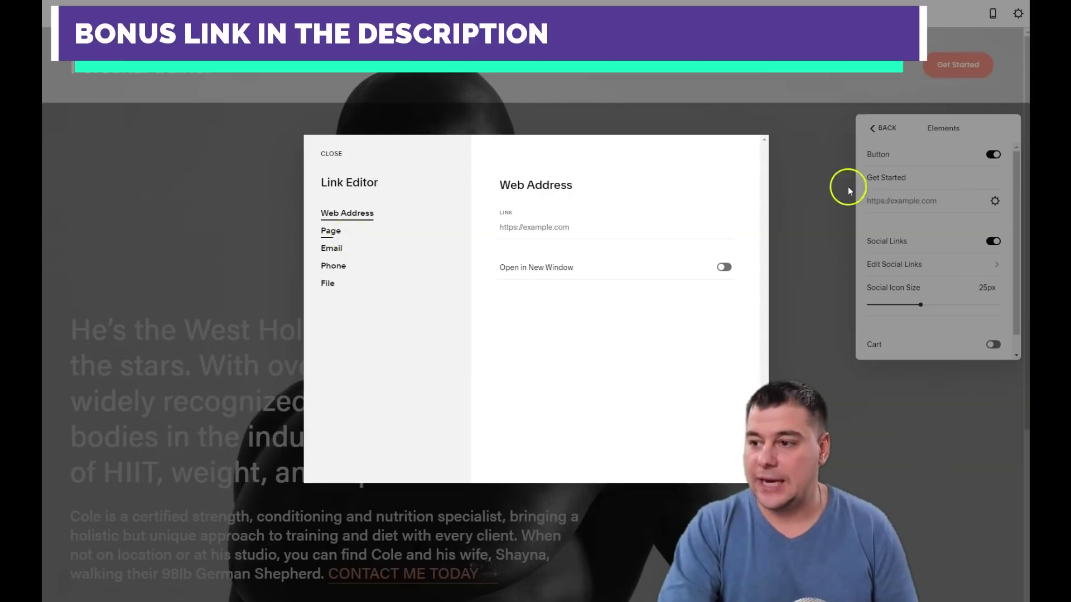
{"action": "left_click", "coordinate": [335, 251]}
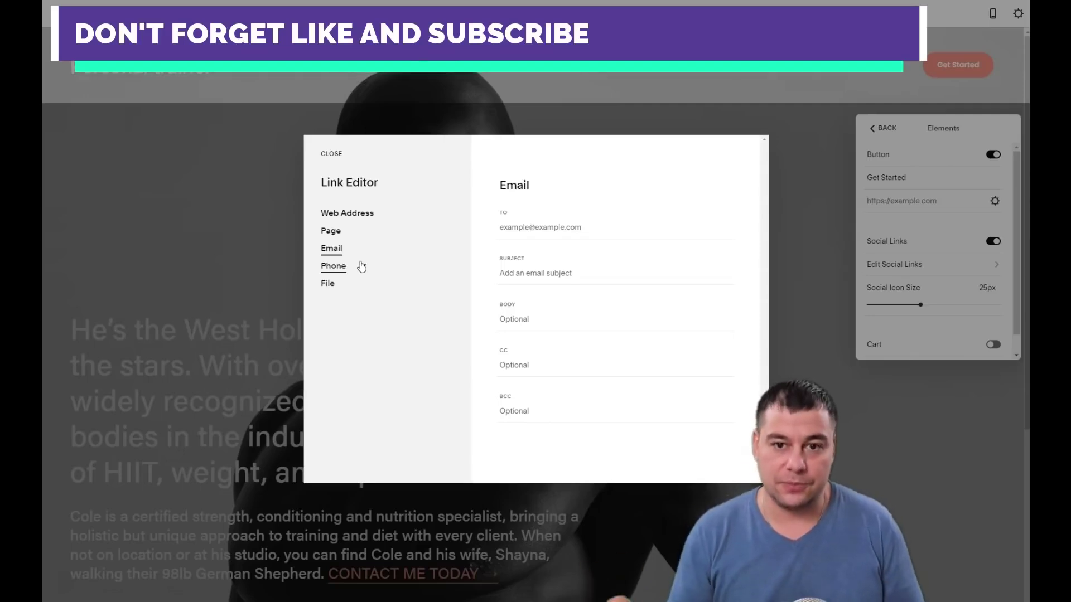
{"action": "left_click", "coordinate": [332, 250]}
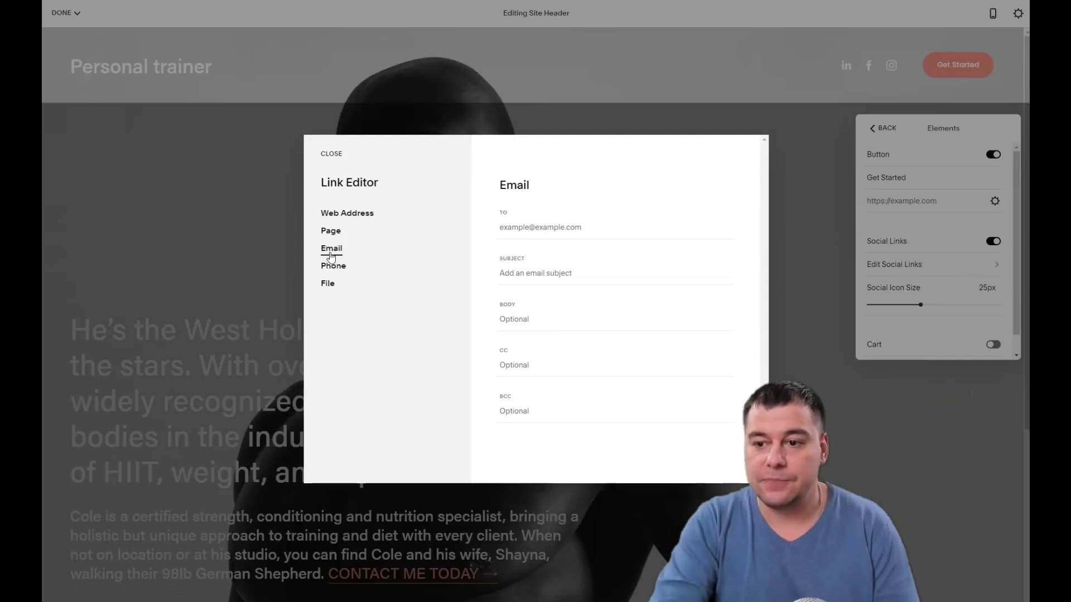
Enter the trainer's email address as the link recipient and save the Link Editor
{"action": "left_click", "coordinate": [502, 227]}
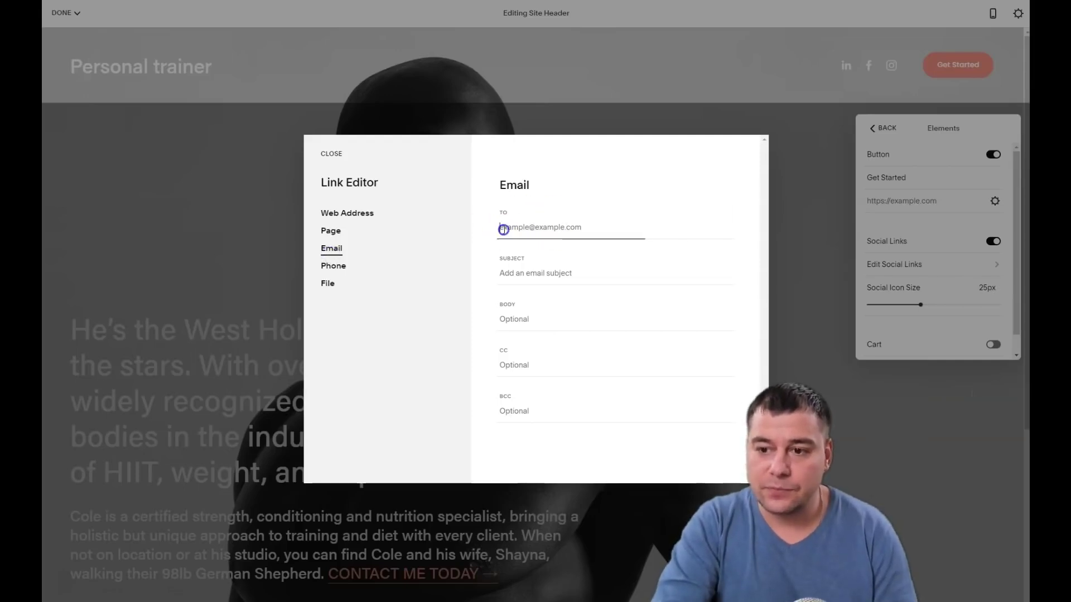
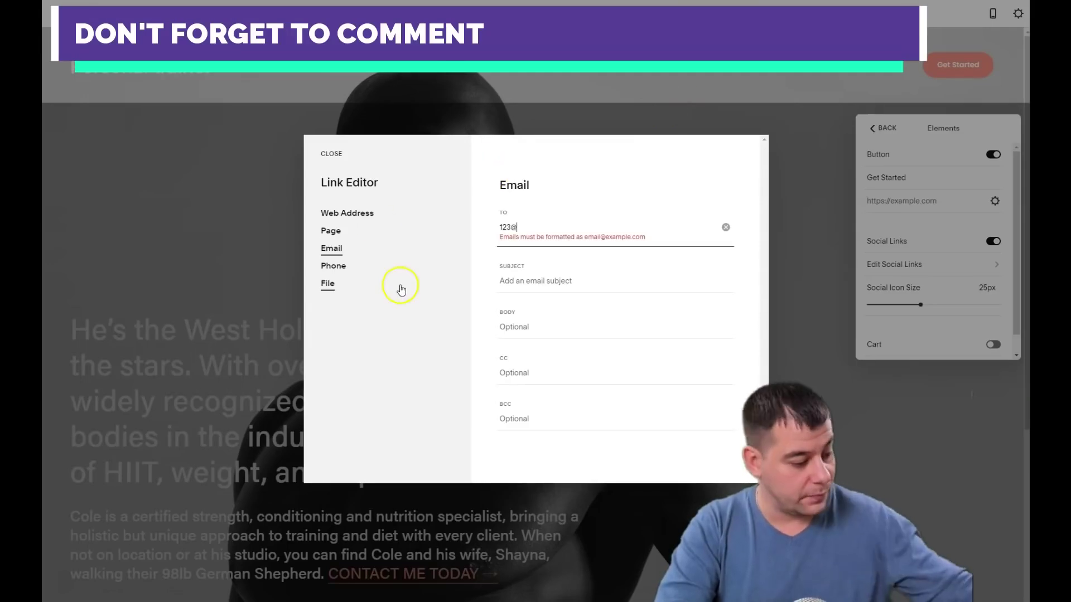
{"action": "left_click", "coordinate": [329, 155]}
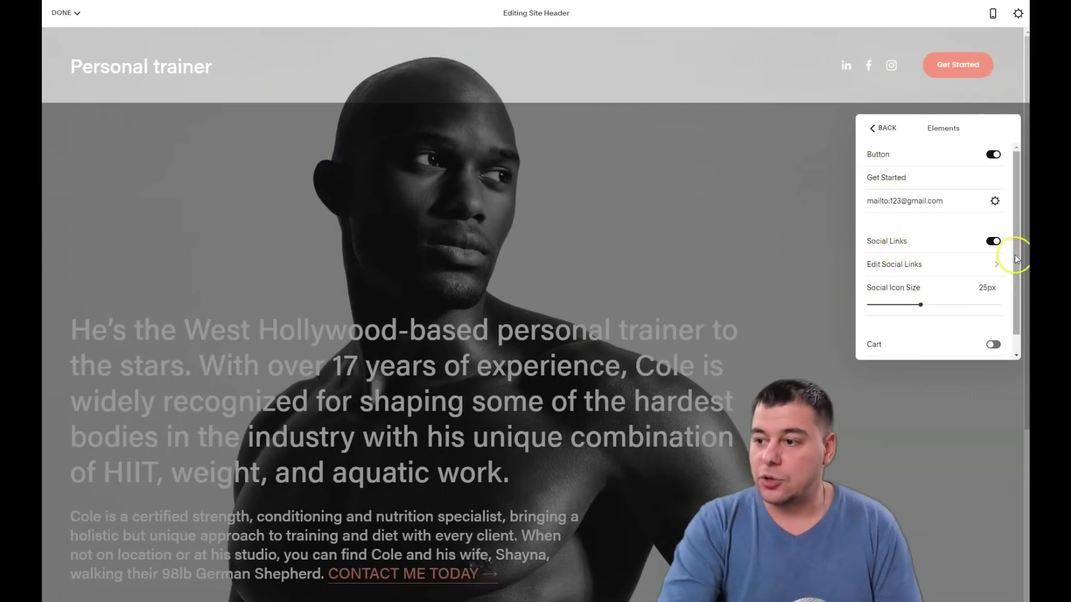
Toggle Social Links off and back on, then switch Account Login off in header Elements
{"action": "left_click", "coordinate": [996, 243]}
{"action": "left_click", "coordinate": [1001, 243]}
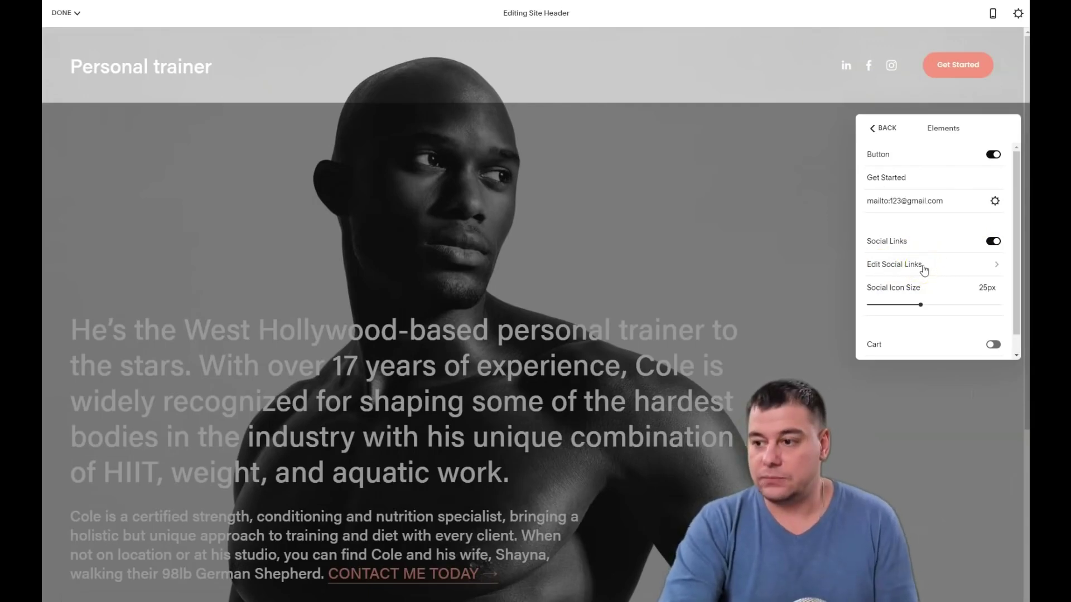
{"action": "scroll", "coordinate": [925, 271], "scroll_direction": "down", "scroll_amount": 1}
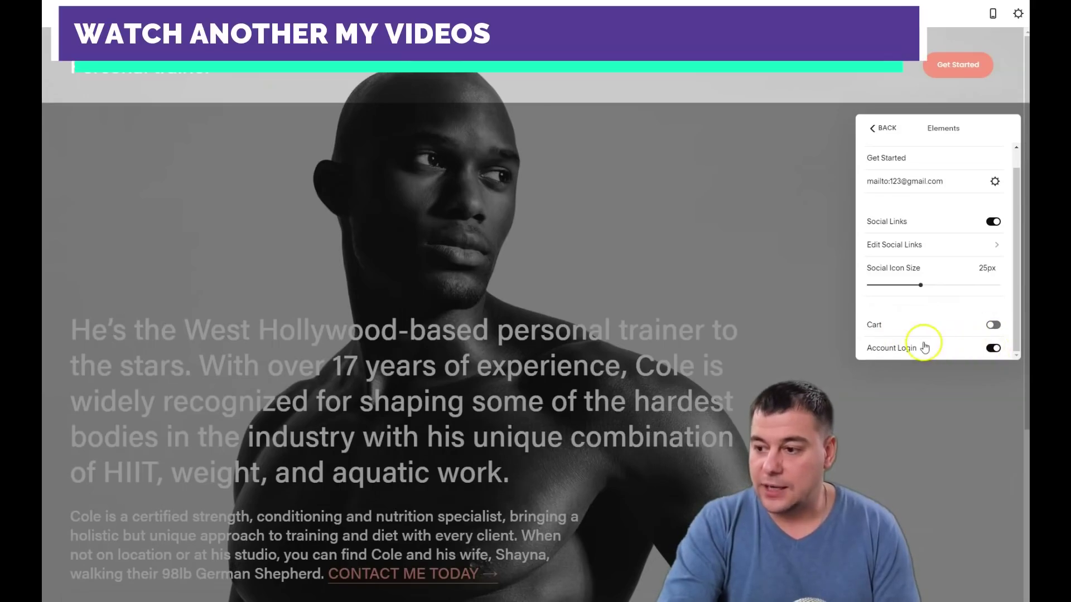
{"action": "left_click", "coordinate": [995, 349]}
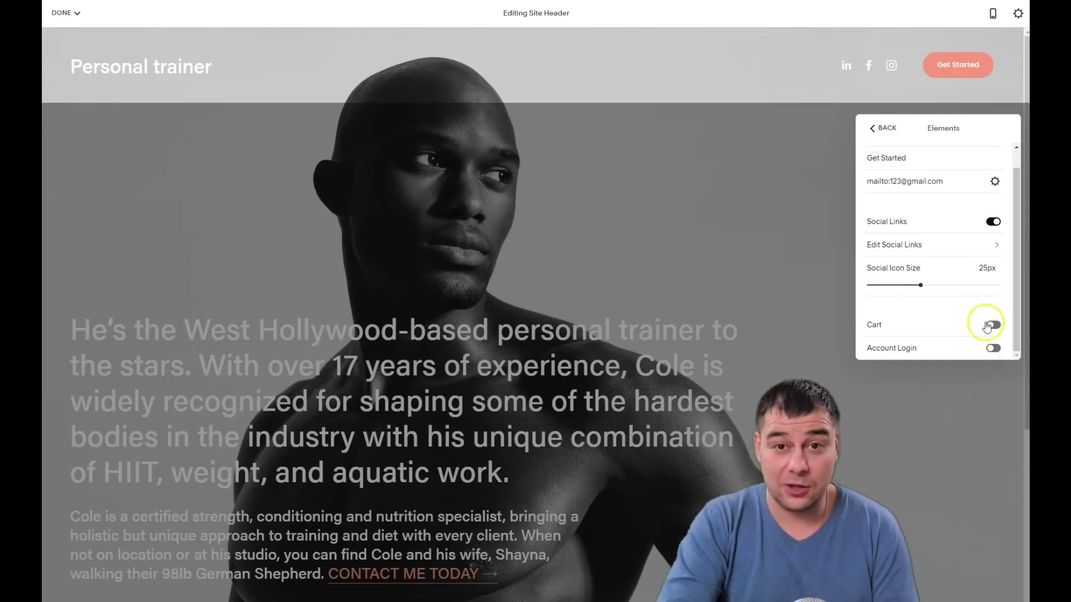
Look over the header Elements and Colors panels, returning to the main Global header settings
{"action": "left_click", "coordinate": [873, 129]}
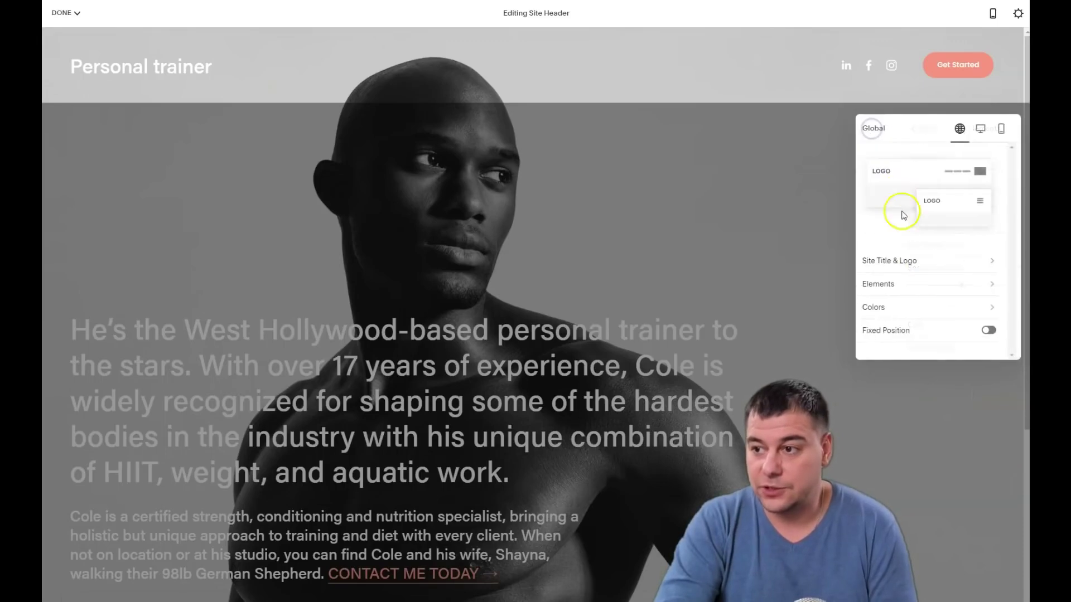
{"action": "left_click", "coordinate": [923, 288]}
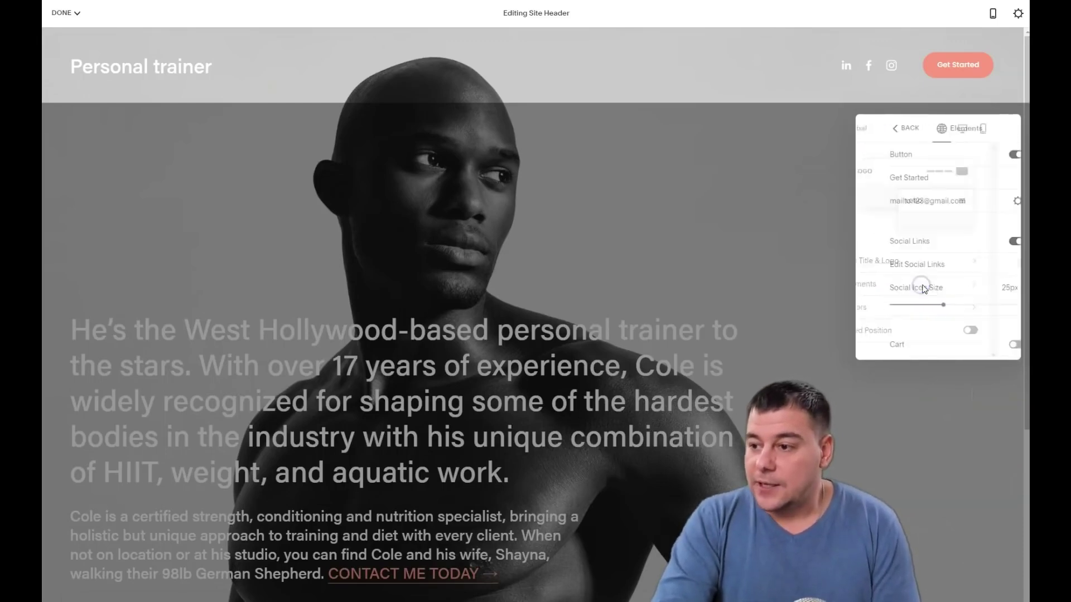
{"action": "left_click", "coordinate": [873, 128]}
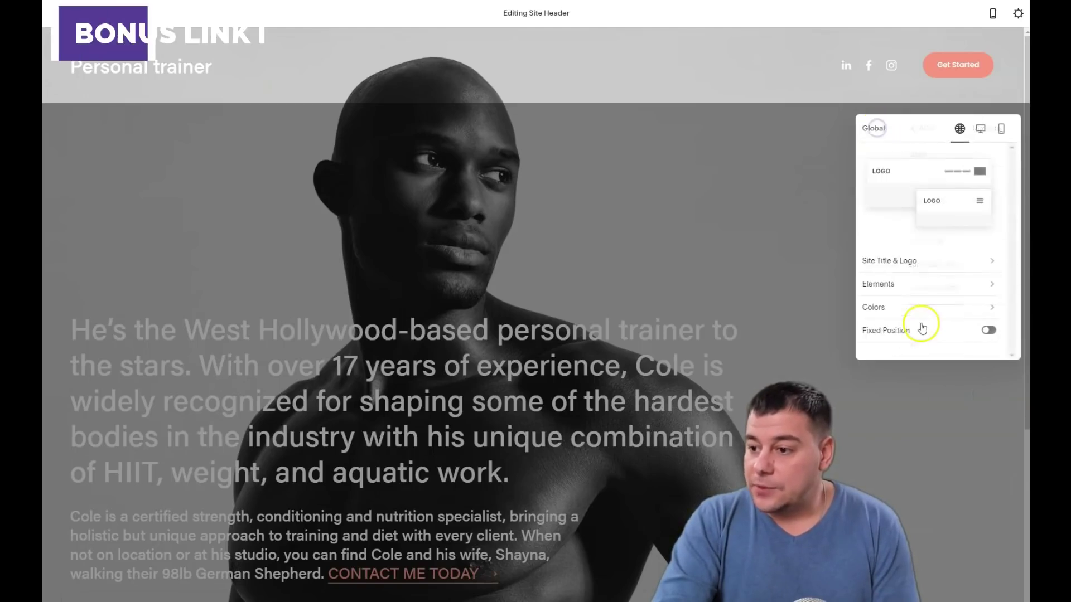
{"action": "left_click", "coordinate": [925, 307]}
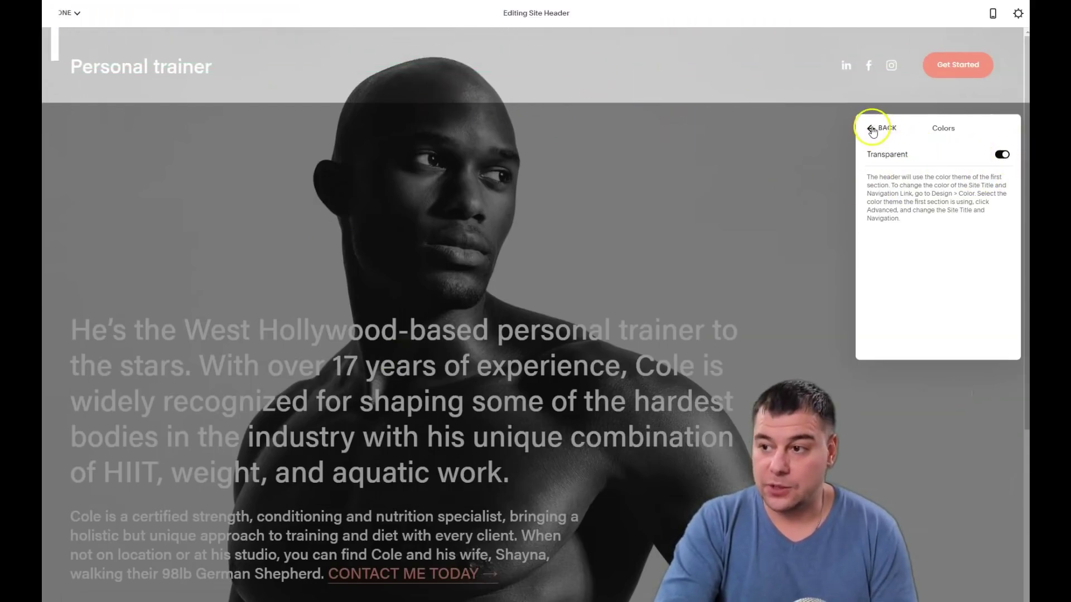
{"action": "left_click", "coordinate": [879, 129]}
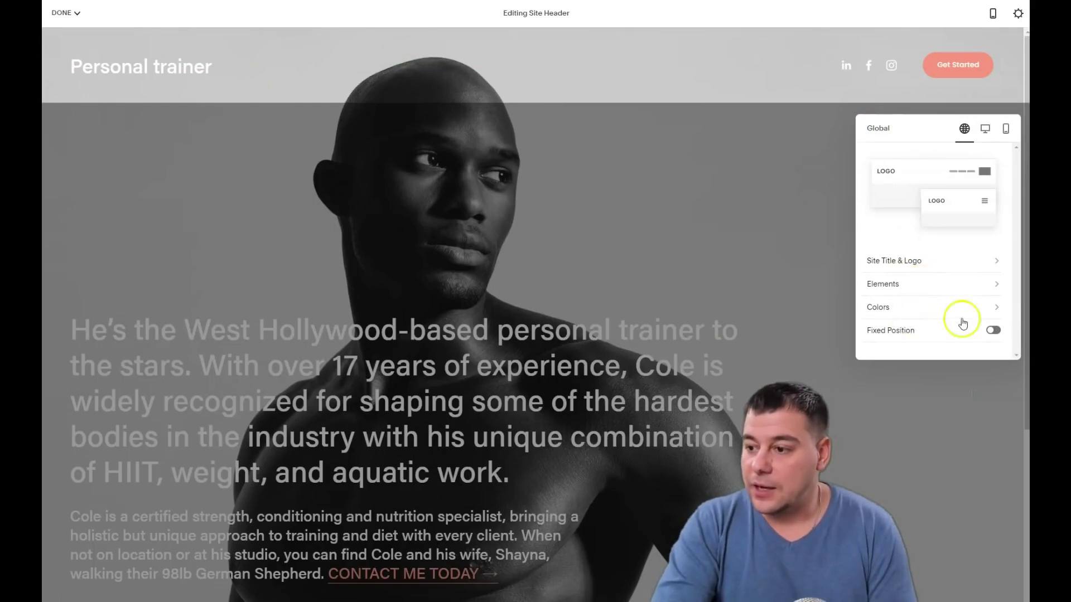
{"action": "left_click", "coordinate": [992, 331]}
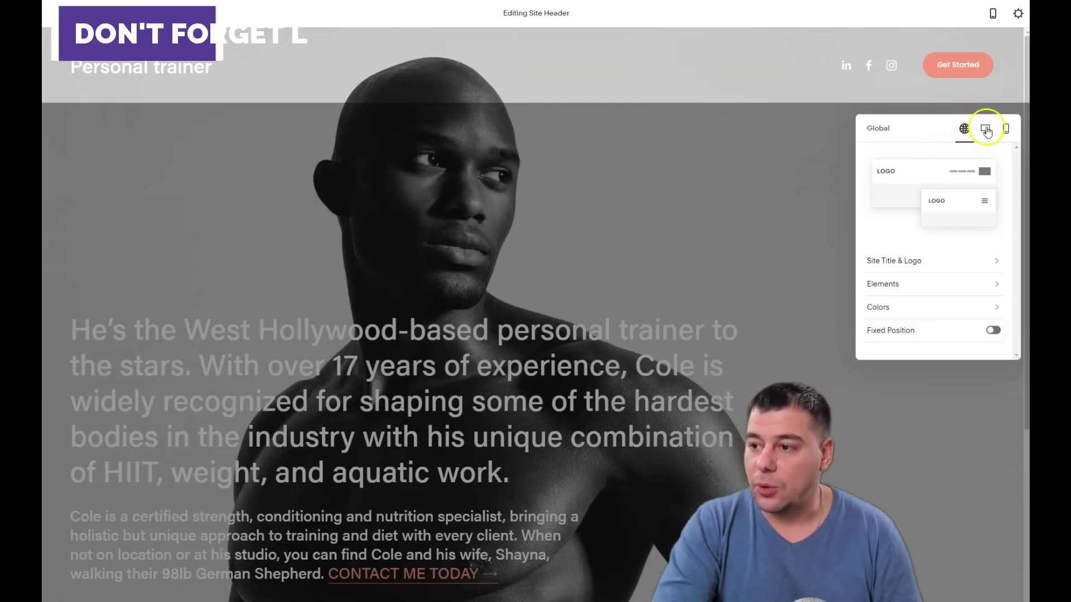
Choose the centred-title header layout for the desktop view
{"action": "left_click", "coordinate": [985, 130]}
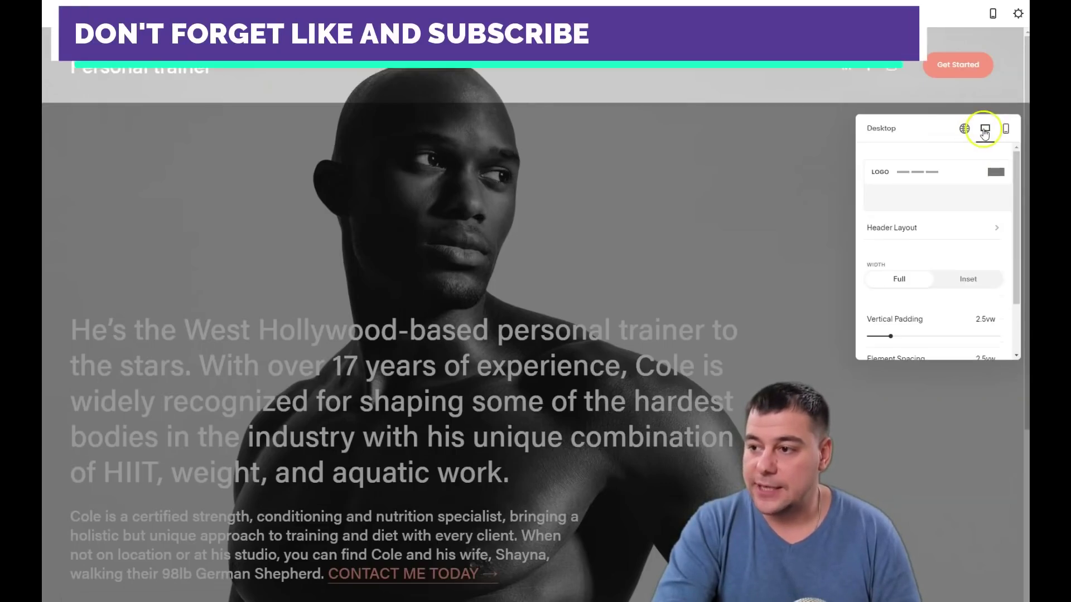
{"action": "left_click", "coordinate": [899, 232]}
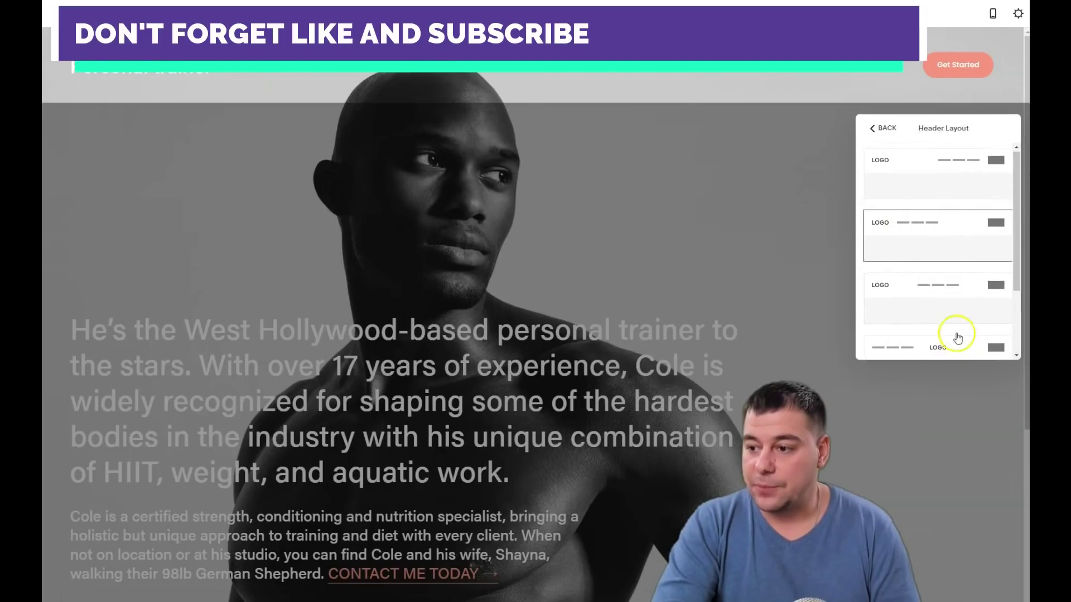
{"action": "scroll", "coordinate": [959, 344], "scroll_direction": "down", "scroll_amount": 2}
{"action": "left_click", "coordinate": [939, 262]}
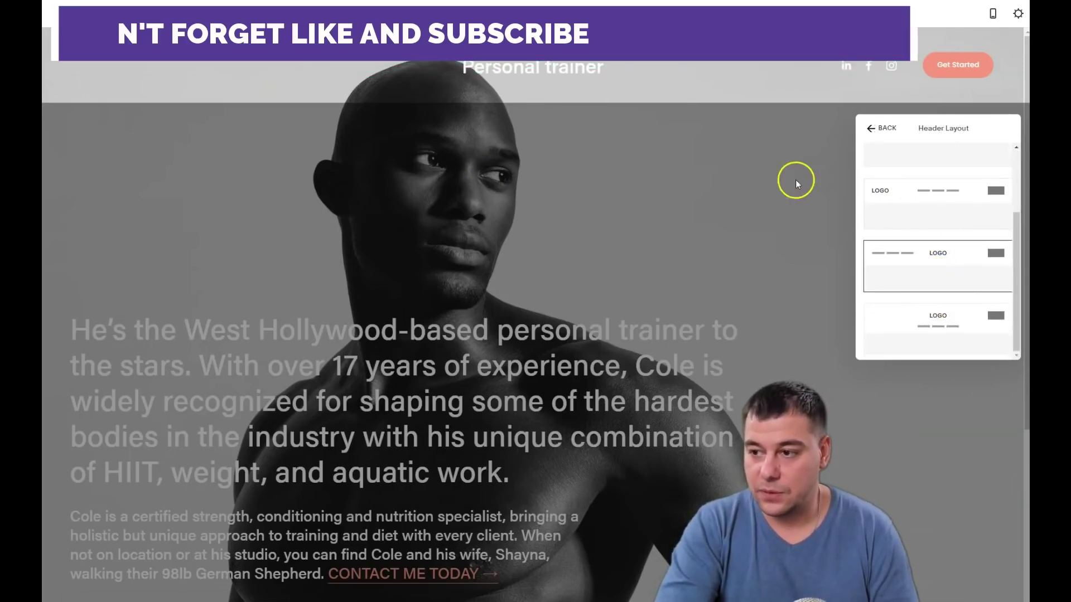
{"action": "left_click", "coordinate": [880, 128]}
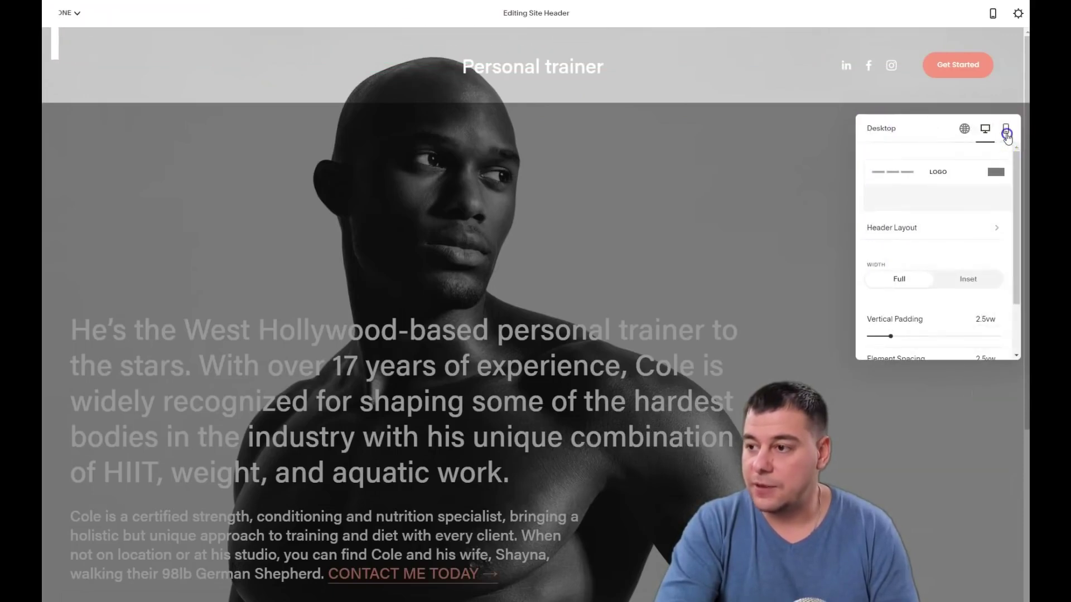
Apply the same centred-title layout to the mobile header, then go back to desktop
{"action": "left_click", "coordinate": [1006, 133]}
{"action": "left_click", "coordinate": [943, 229]}
{"action": "scroll", "coordinate": [942, 251], "scroll_direction": "down", "scroll_amount": 1}
{"action": "left_click", "coordinate": [940, 267]}
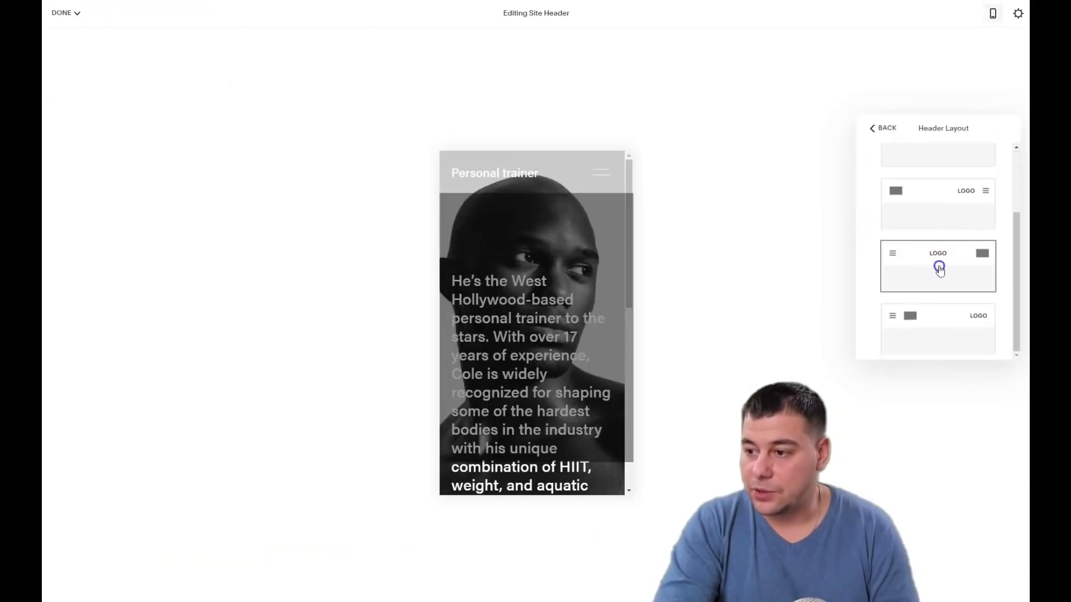
{"action": "left_click", "coordinate": [871, 127]}
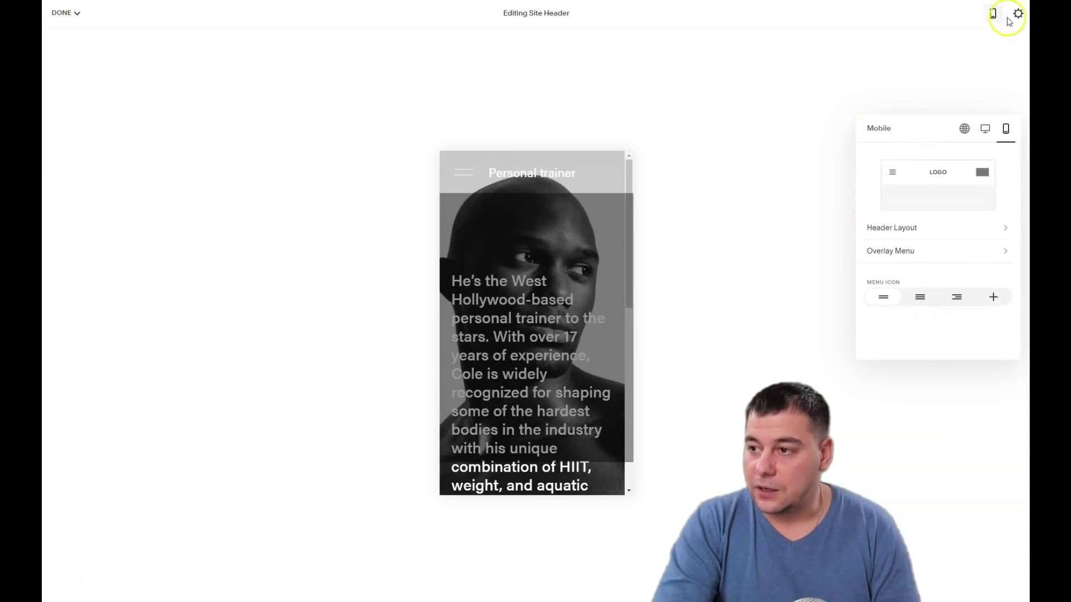
{"action": "left_click", "coordinate": [985, 128]}
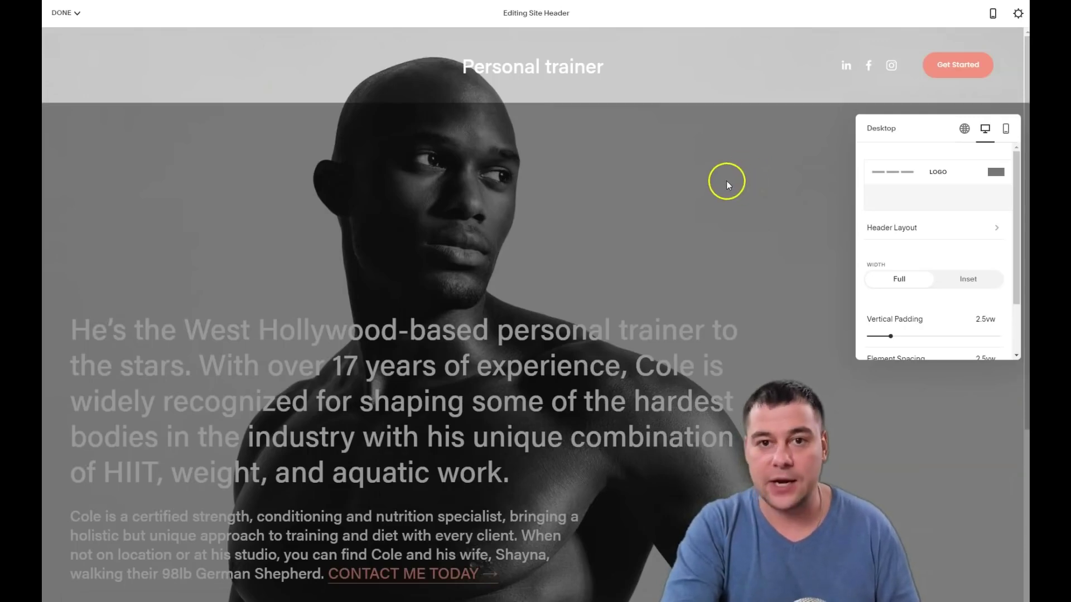
{"action": "scroll", "coordinate": [943, 234], "scroll_direction": "down", "scroll_amount": 2}
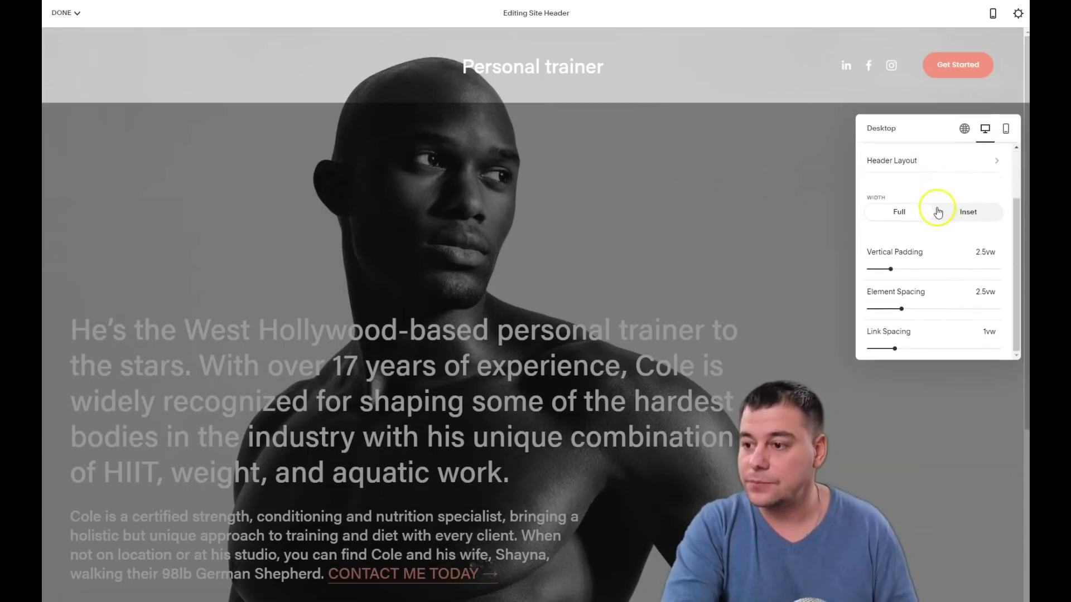
{"action": "scroll", "coordinate": [937, 213], "scroll_direction": "up", "scroll_amount": 2}
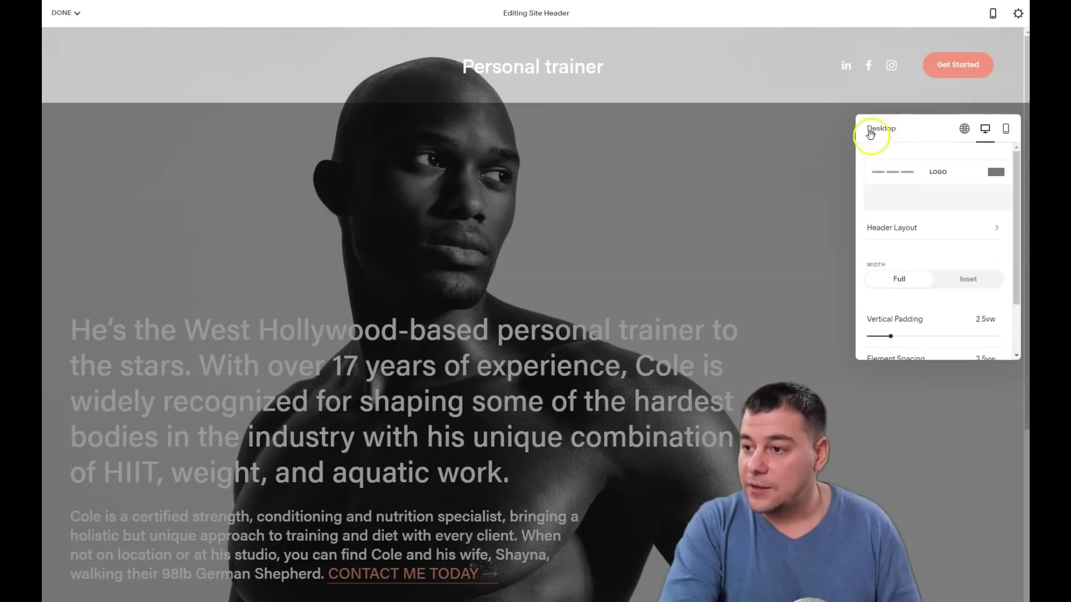
{"action": "left_click", "coordinate": [793, 152]}
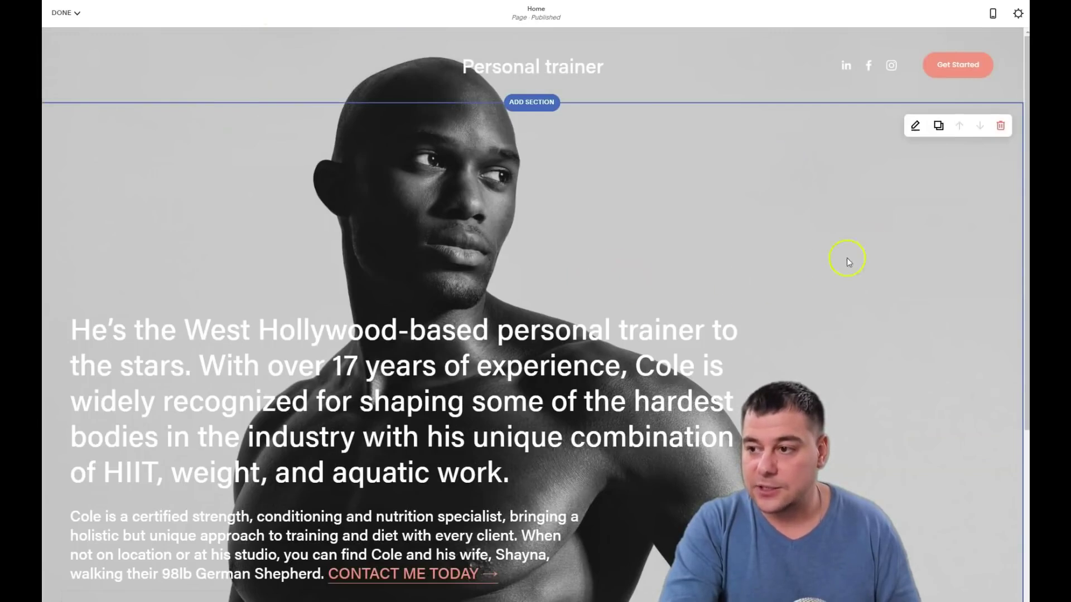
{"action": "scroll", "coordinate": [566, 299], "scroll_direction": "down", "scroll_amount": 5}
{"action": "scroll", "coordinate": [418, 486], "scroll_direction": "up", "scroll_amount": 5}
{"action": "scroll", "coordinate": [383, 365], "scroll_direction": "down", "scroll_amount": 2}
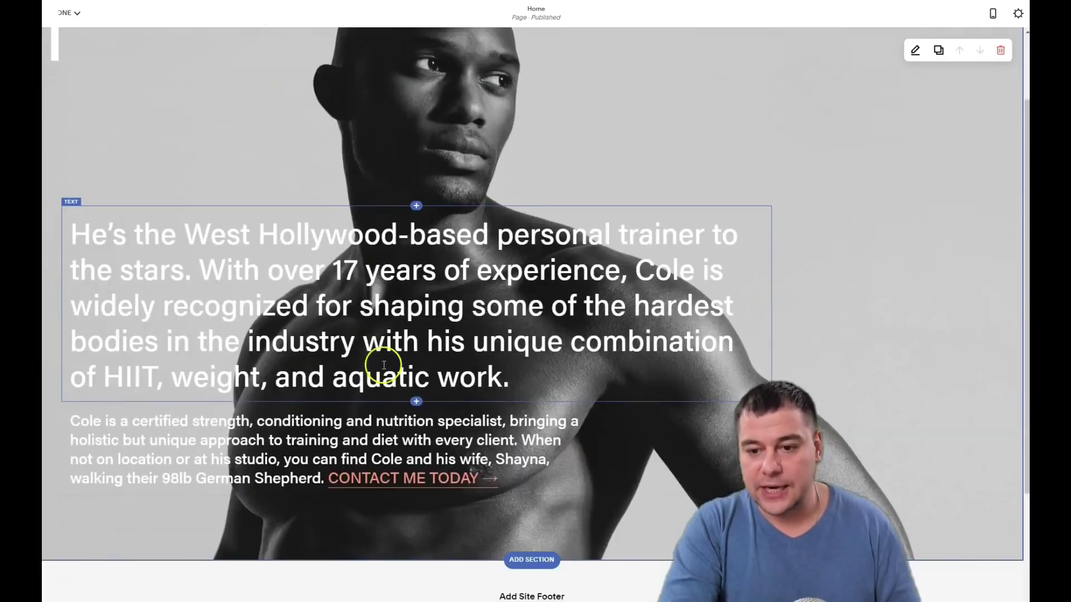
{"action": "scroll", "coordinate": [383, 365], "scroll_direction": "down", "scroll_amount": 1}
{"action": "scroll", "coordinate": [458, 284], "scroll_direction": "up", "scroll_amount": 3}
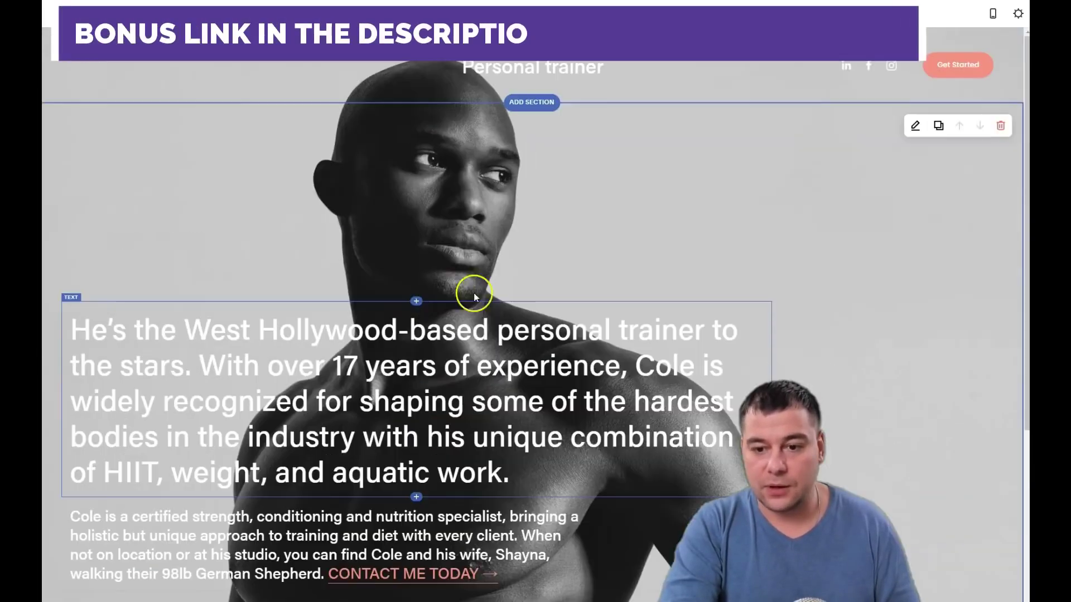
{"action": "scroll", "coordinate": [486, 299], "scroll_direction": "down", "scroll_amount": 2}
{"action": "scroll", "coordinate": [526, 299], "scroll_direction": "up", "scroll_amount": 2}
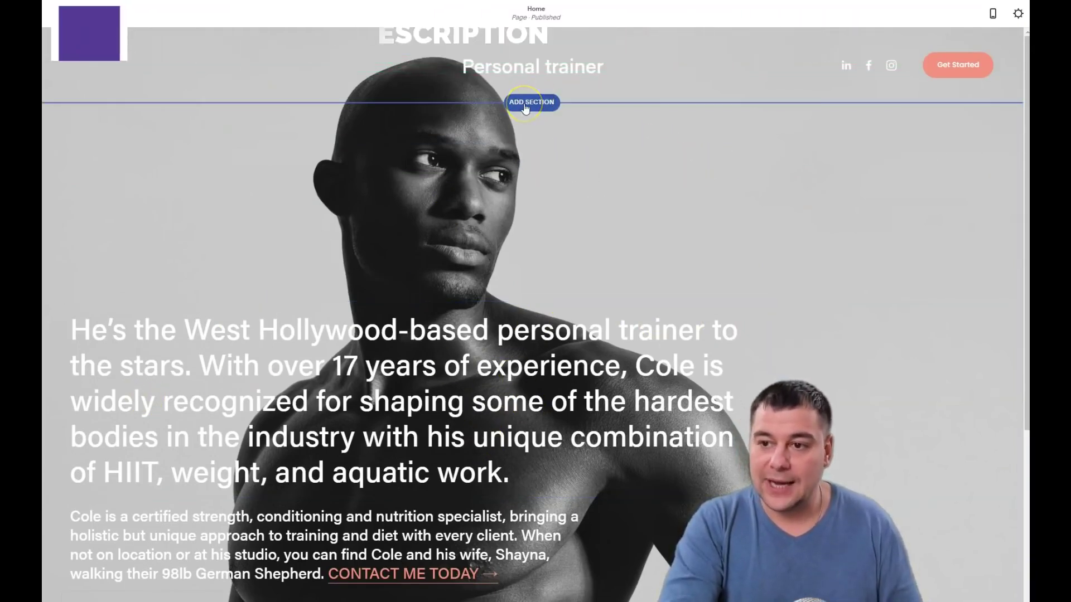
{"action": "scroll", "coordinate": [536, 246], "scroll_direction": "down", "scroll_amount": 5}
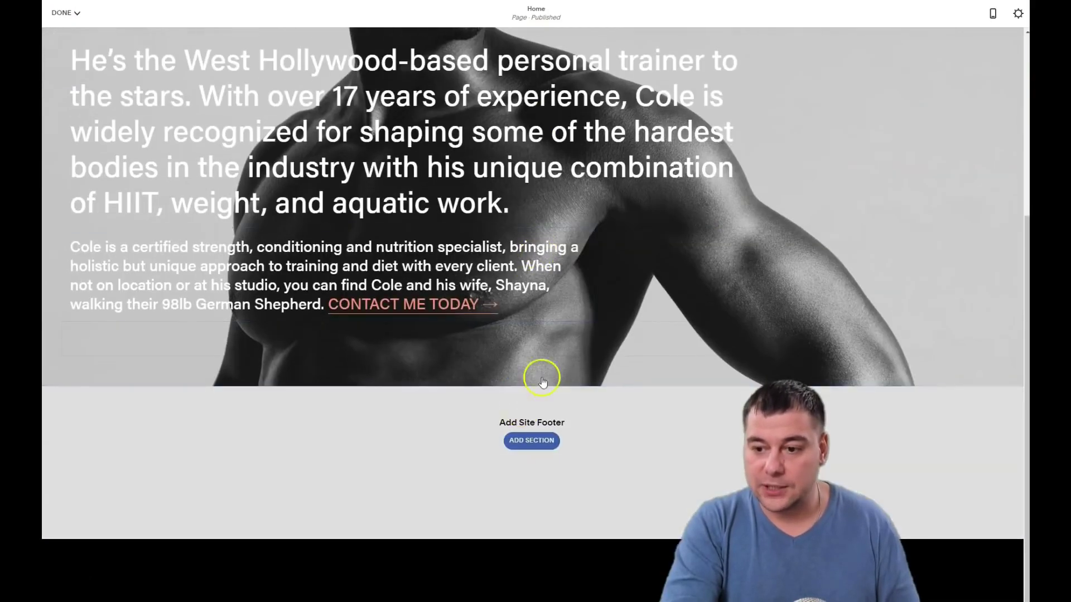
{"action": "scroll", "coordinate": [543, 381], "scroll_direction": "up", "scroll_amount": 5}
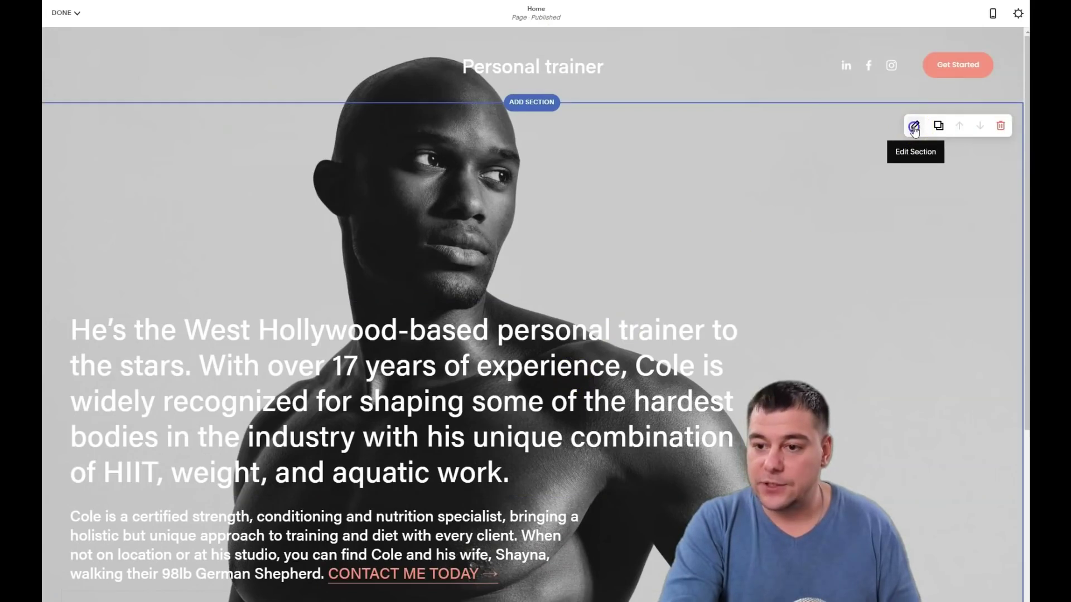
Try the hero section's height options, including a custom height, and settle on medium (M)
{"action": "left_click", "coordinate": [913, 127]}
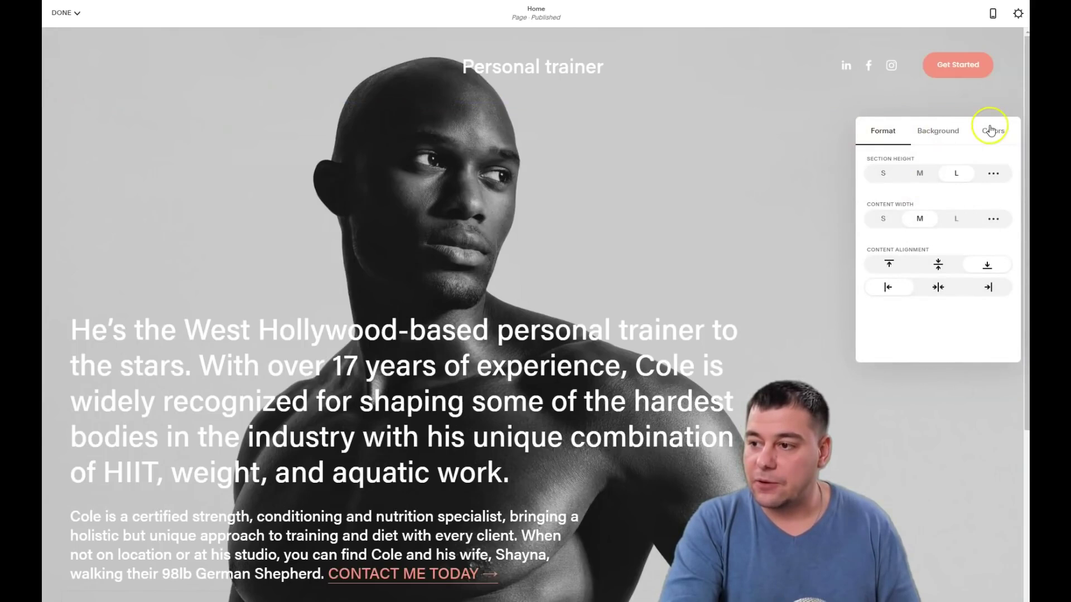
{"action": "left_click", "coordinate": [882, 177]}
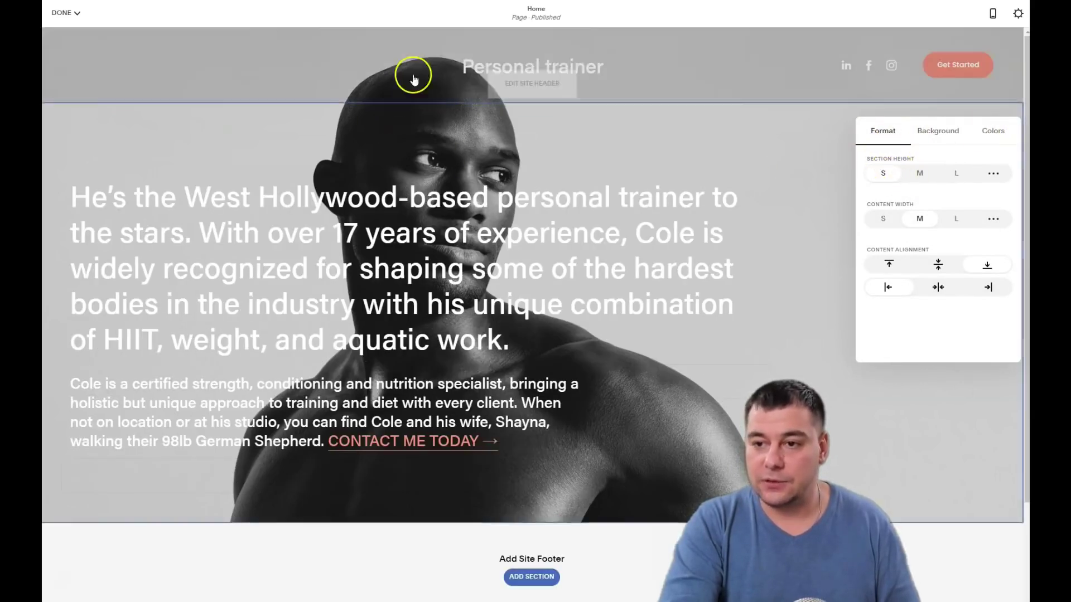
{"action": "left_click", "coordinate": [918, 176]}
{"action": "left_click", "coordinate": [952, 174]}
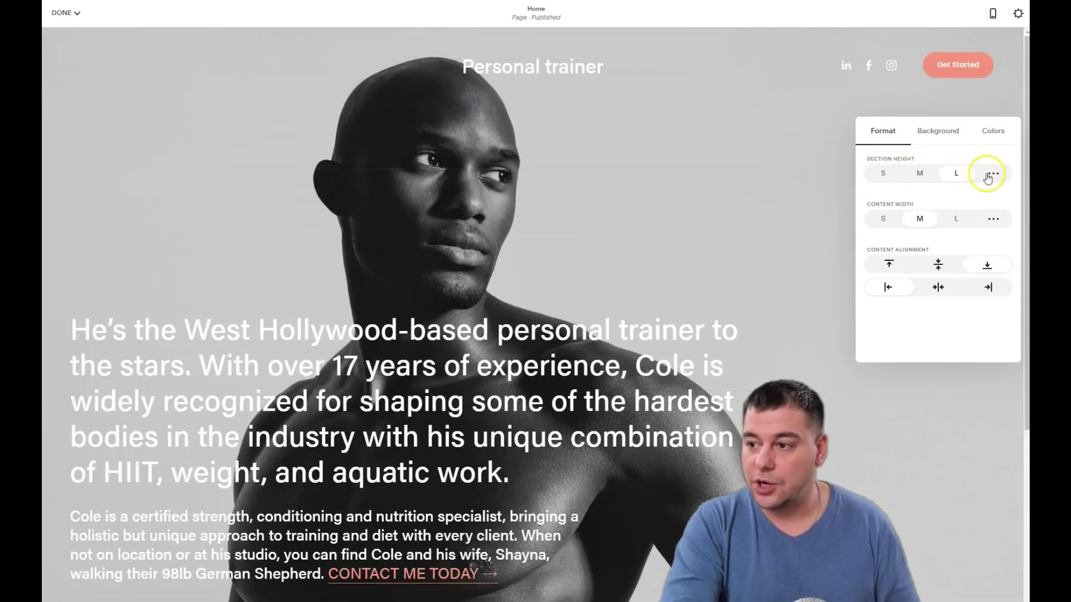
{"action": "left_click", "coordinate": [988, 175]}
{"action": "left_click_drag", "start_coordinate": [874, 200], "coordinate": [897, 196]}
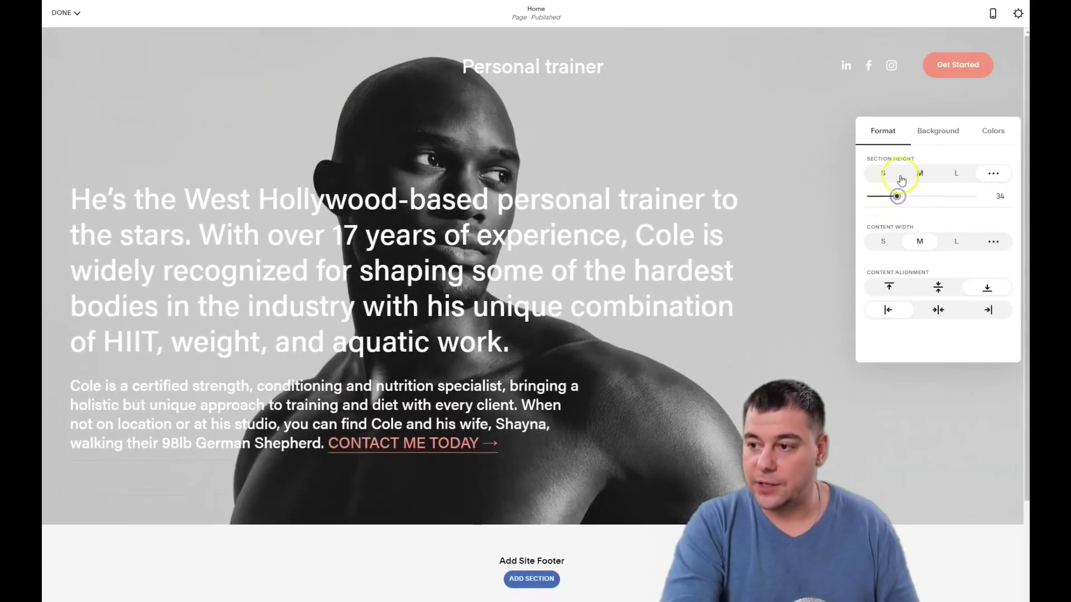
{"action": "left_click", "coordinate": [921, 174]}
{"action": "left_click", "coordinate": [950, 179]}
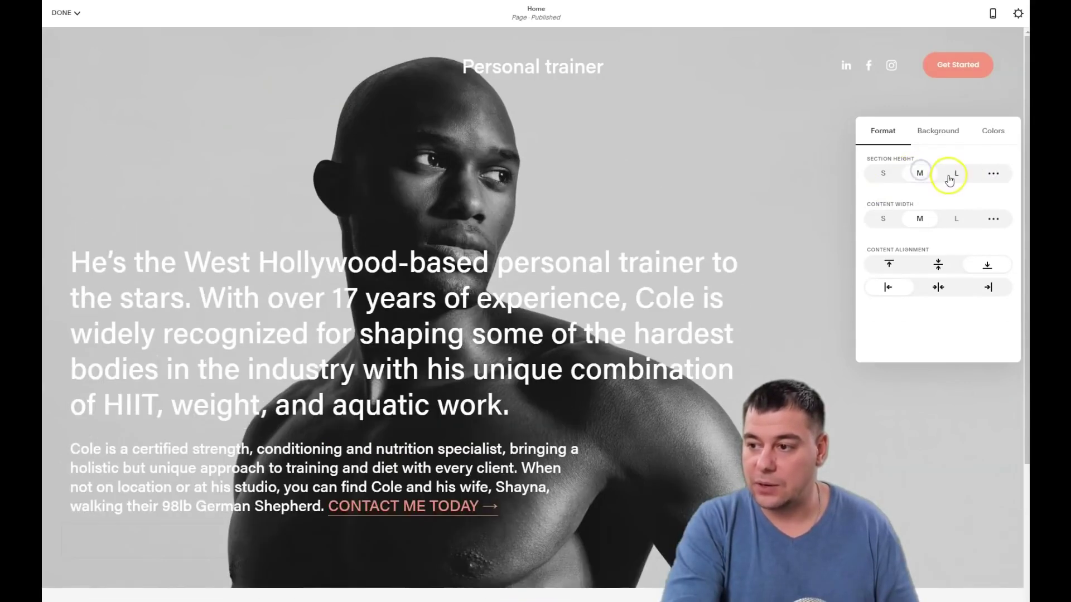
Set the hero section's content width to medium (M) after trying narrow and full
{"action": "left_click", "coordinate": [885, 216]}
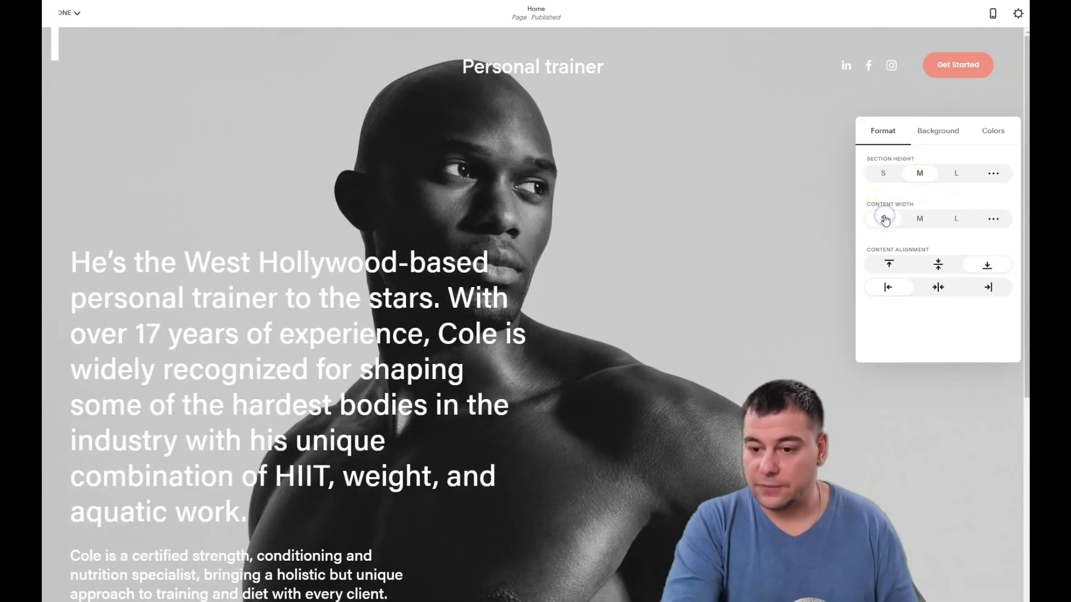
{"action": "left_click", "coordinate": [918, 219]}
{"action": "left_click", "coordinate": [950, 218]}
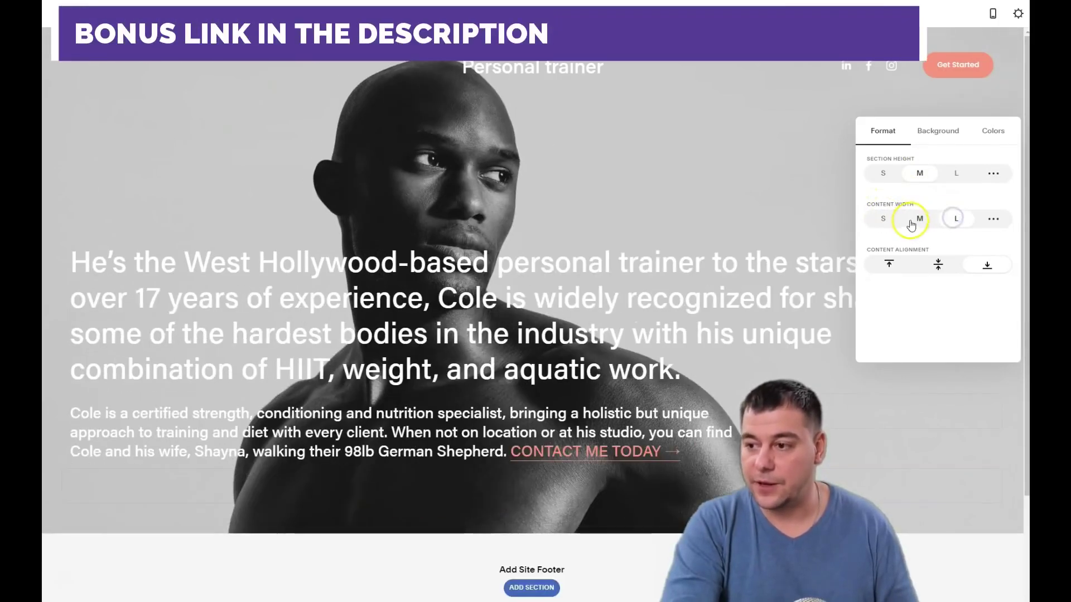
{"action": "left_click", "coordinate": [918, 220]}
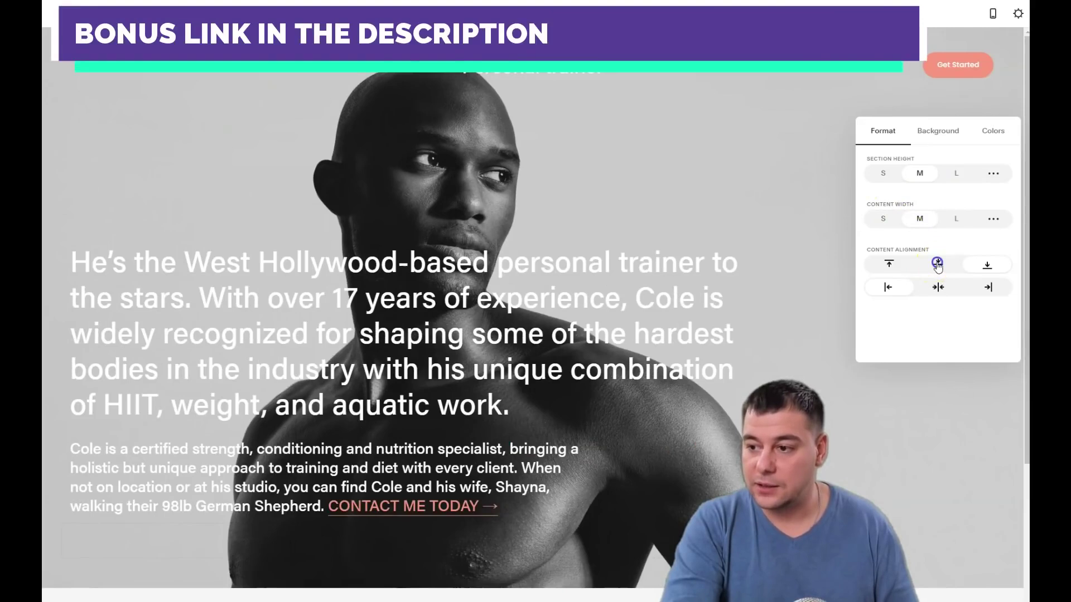
Vertically centre the hero text and align it to the left
{"action": "left_click", "coordinate": [938, 264]}
{"action": "left_click", "coordinate": [937, 287]}
{"action": "left_click", "coordinate": [890, 265]}
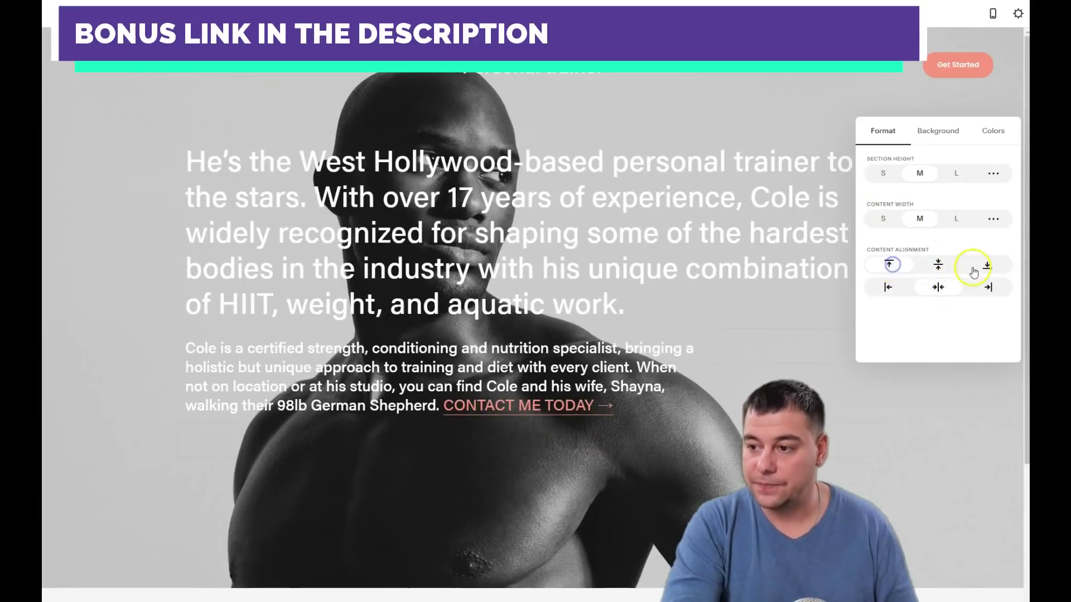
{"action": "left_click", "coordinate": [984, 267]}
{"action": "left_click", "coordinate": [937, 266]}
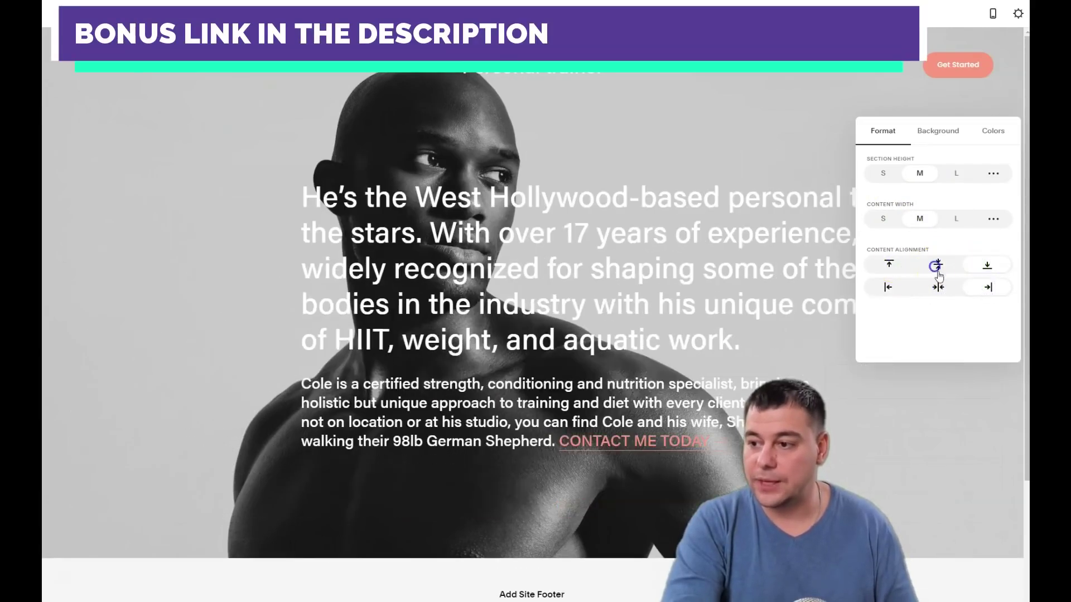
{"action": "left_click", "coordinate": [887, 287]}
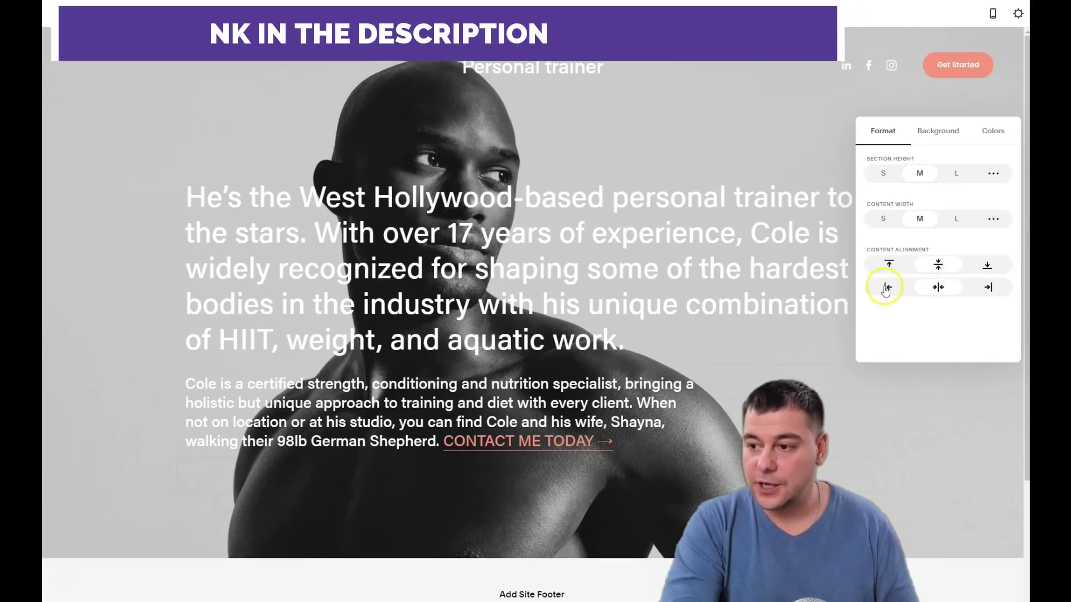
{"action": "left_click", "coordinate": [888, 287]}
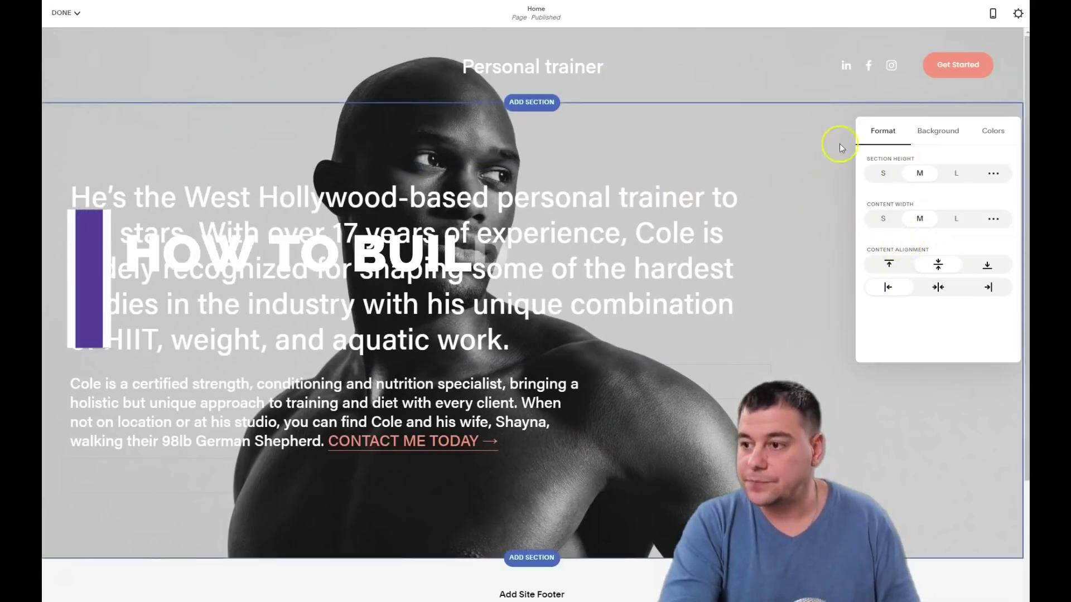
Delete the hero section's background photo from its Background settings
{"action": "left_click", "coordinate": [929, 134]}
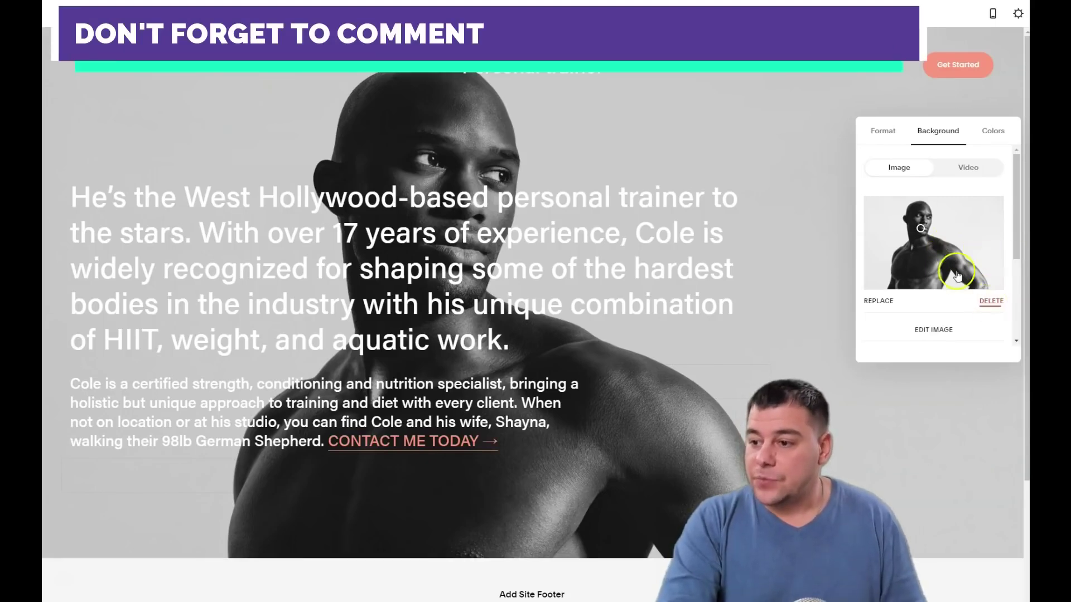
{"action": "left_click", "coordinate": [992, 304]}
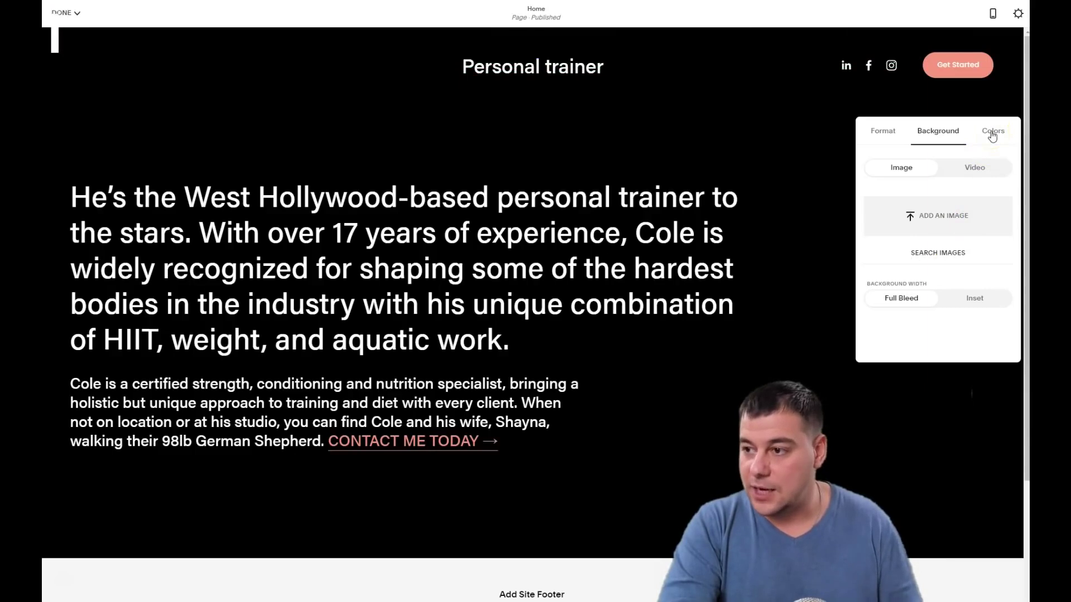
Preview the White, Light and Dark Minimal and Bold colour themes on the hero section
{"action": "left_click", "coordinate": [992, 133]}
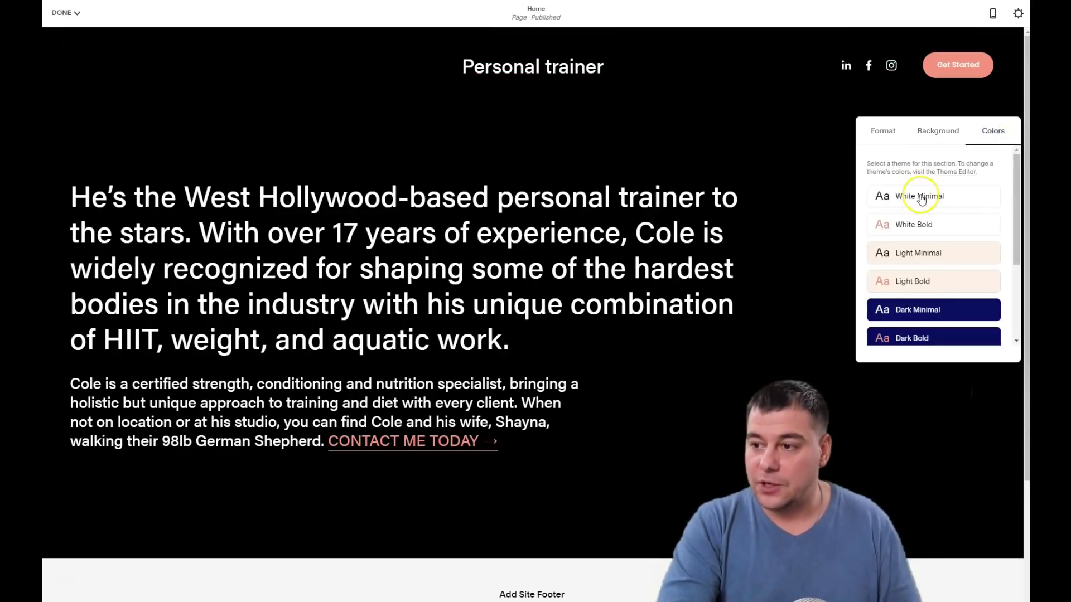
{"action": "scroll", "coordinate": [926, 228], "scroll_direction": "down", "scroll_amount": 3}
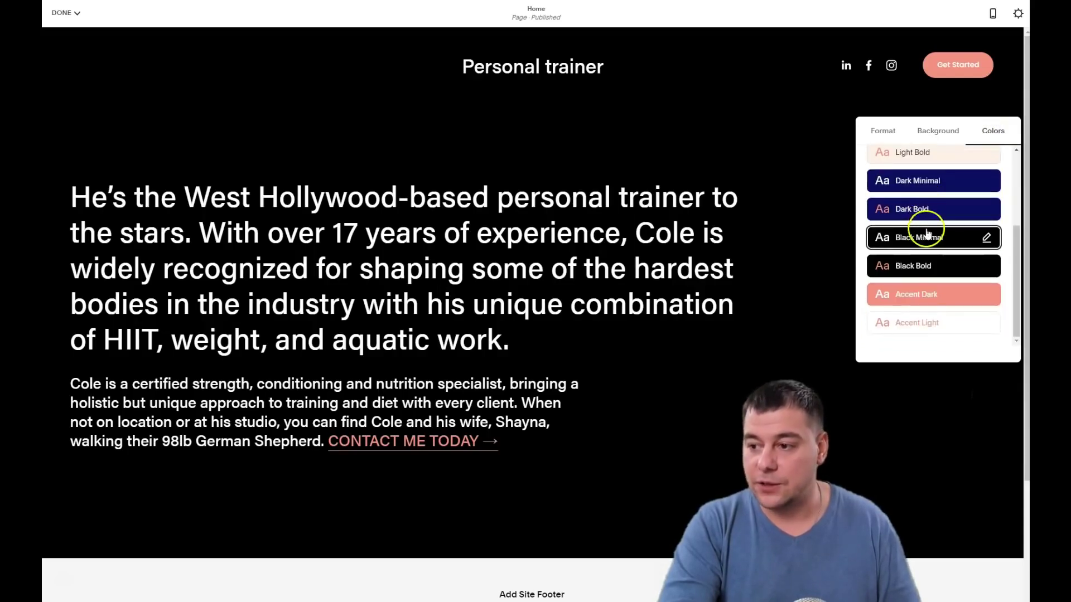
{"action": "scroll", "coordinate": [925, 240], "scroll_direction": "up", "scroll_amount": 3}
{"action": "left_click", "coordinate": [913, 198]}
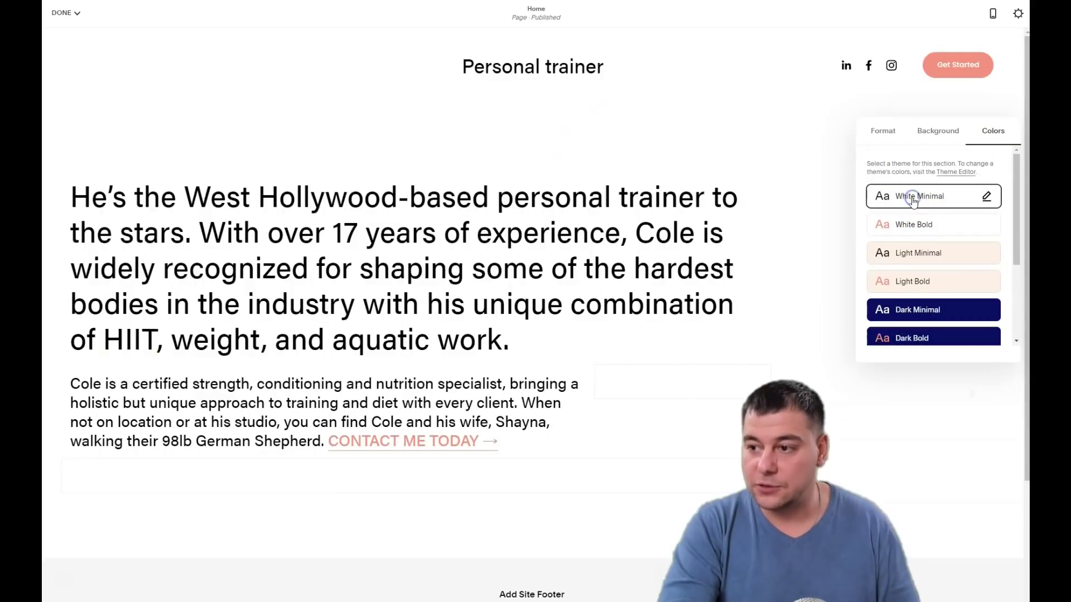
{"action": "left_click", "coordinate": [917, 225]}
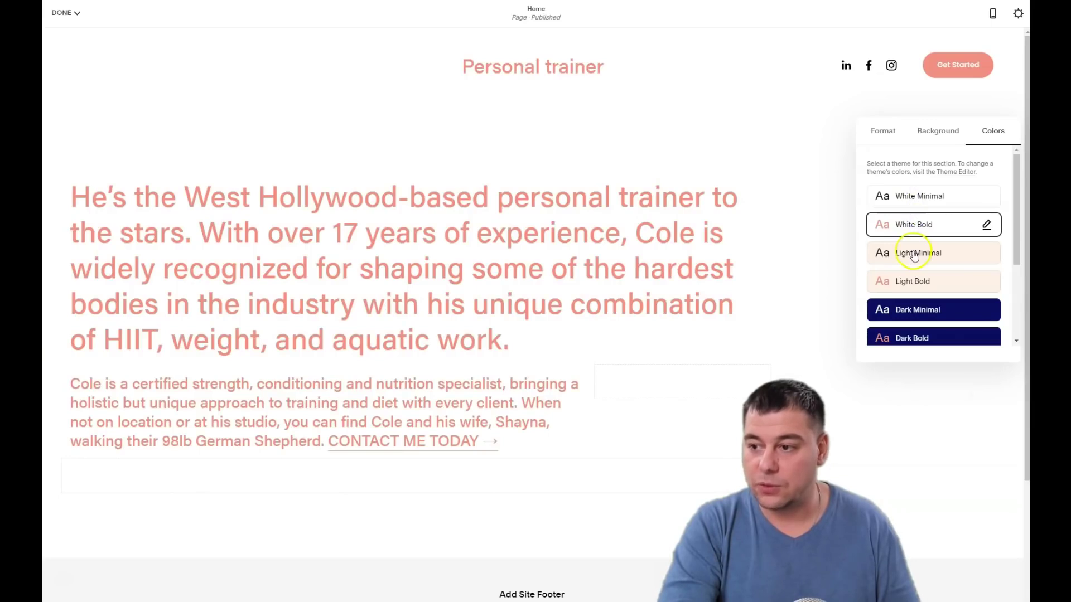
{"action": "left_click", "coordinate": [914, 254]}
{"action": "left_click", "coordinate": [916, 280]}
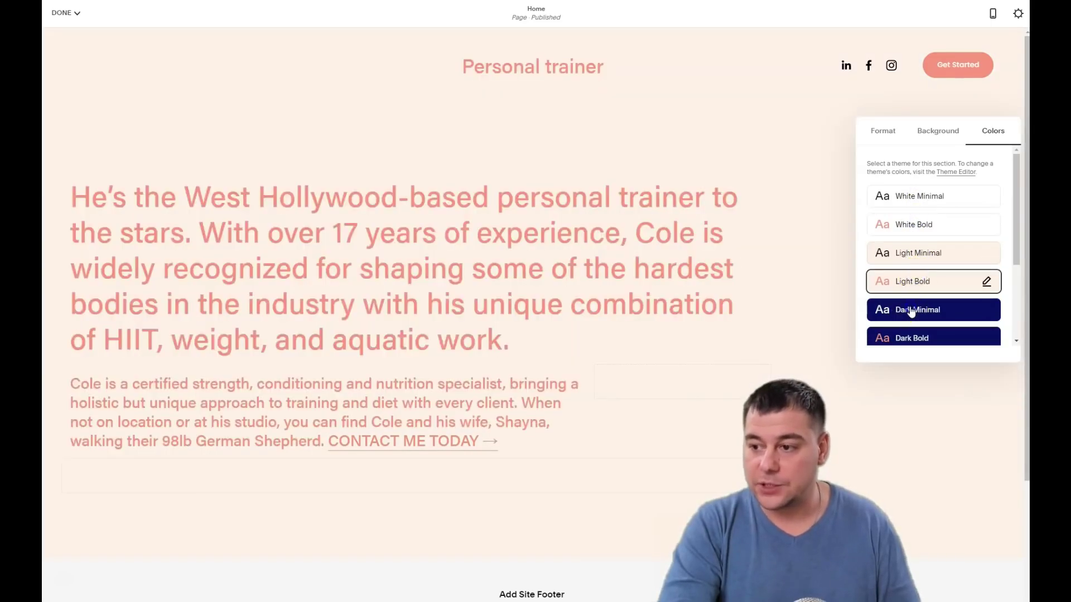
{"action": "left_click", "coordinate": [911, 312]}
{"action": "left_click", "coordinate": [927, 340]}
Compare the Black, Accent and White themes, then apply Black Minimal to the hero
{"action": "scroll", "coordinate": [918, 267], "scroll_direction": "down", "scroll_amount": 3}
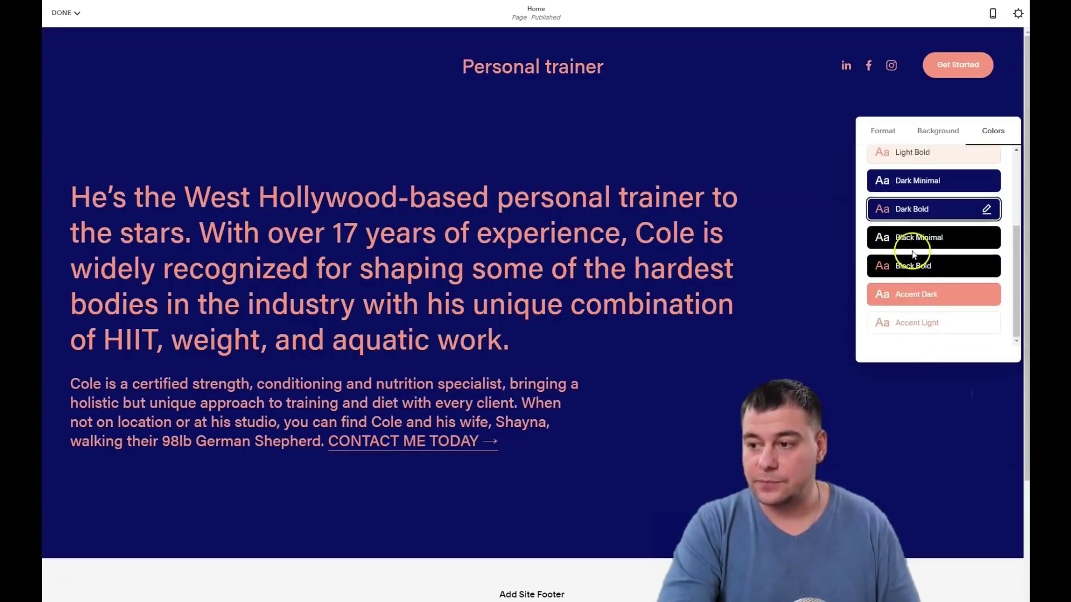
{"action": "left_click", "coordinate": [903, 237]}
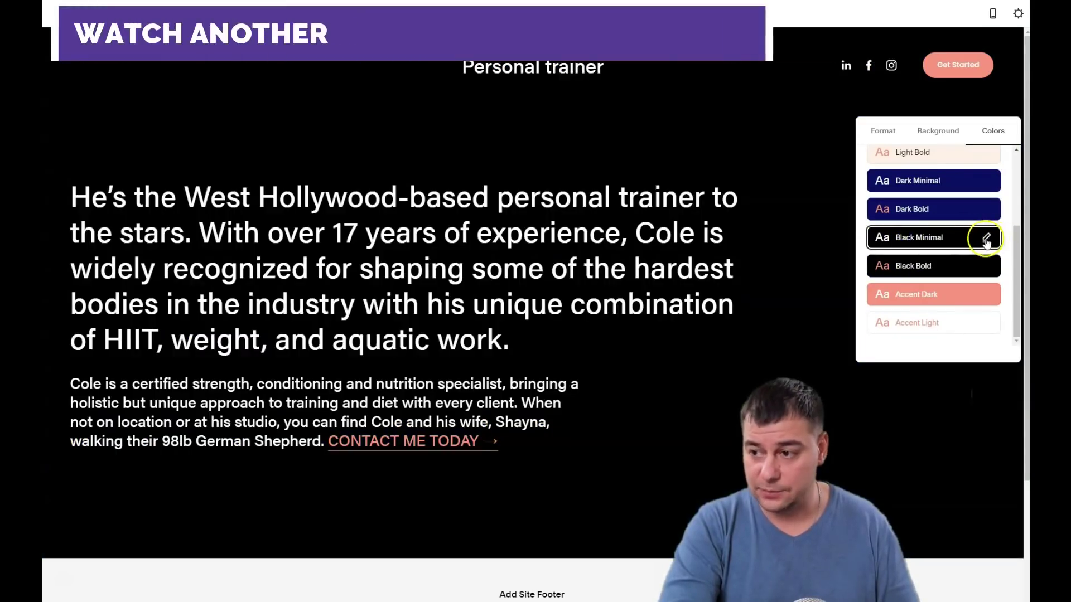
{"action": "left_click", "coordinate": [915, 265]}
{"action": "left_click", "coordinate": [911, 294]}
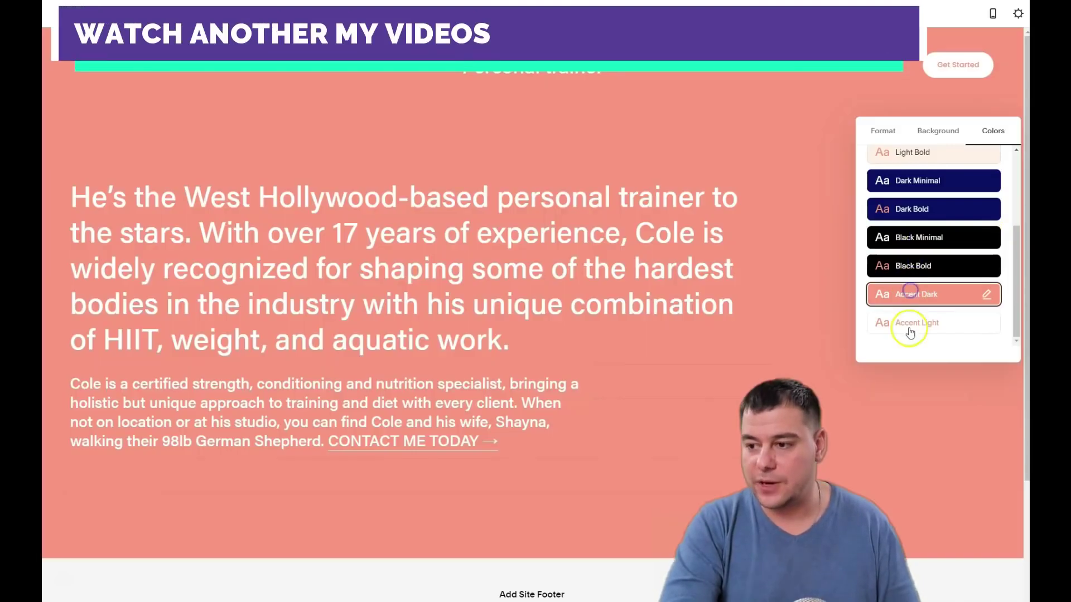
{"action": "left_click", "coordinate": [913, 322]}
{"action": "scroll", "coordinate": [920, 279], "scroll_direction": "up", "scroll_amount": 3}
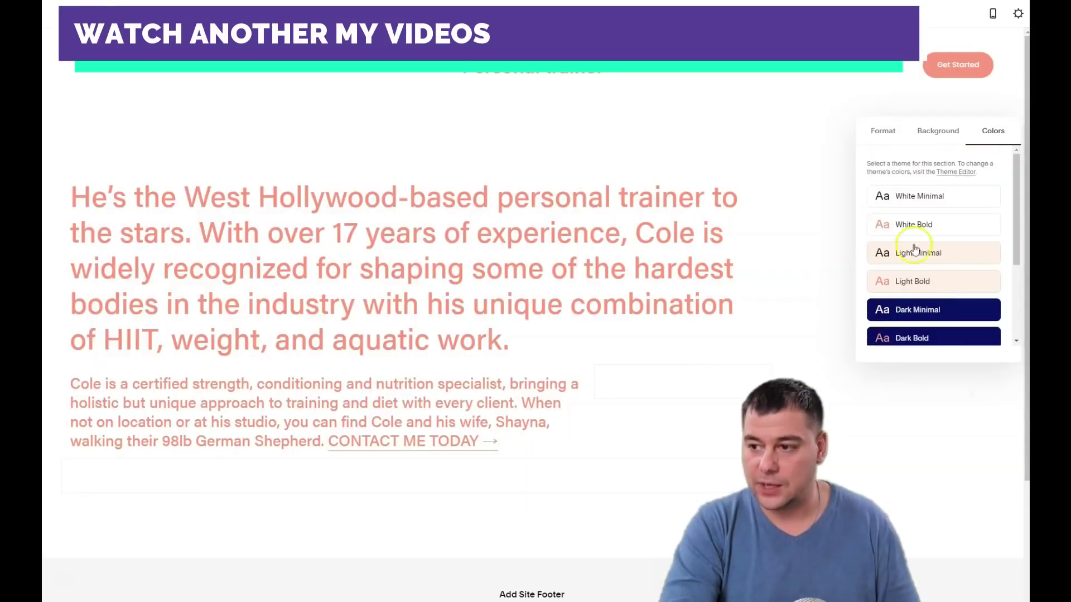
{"action": "left_click", "coordinate": [911, 227]}
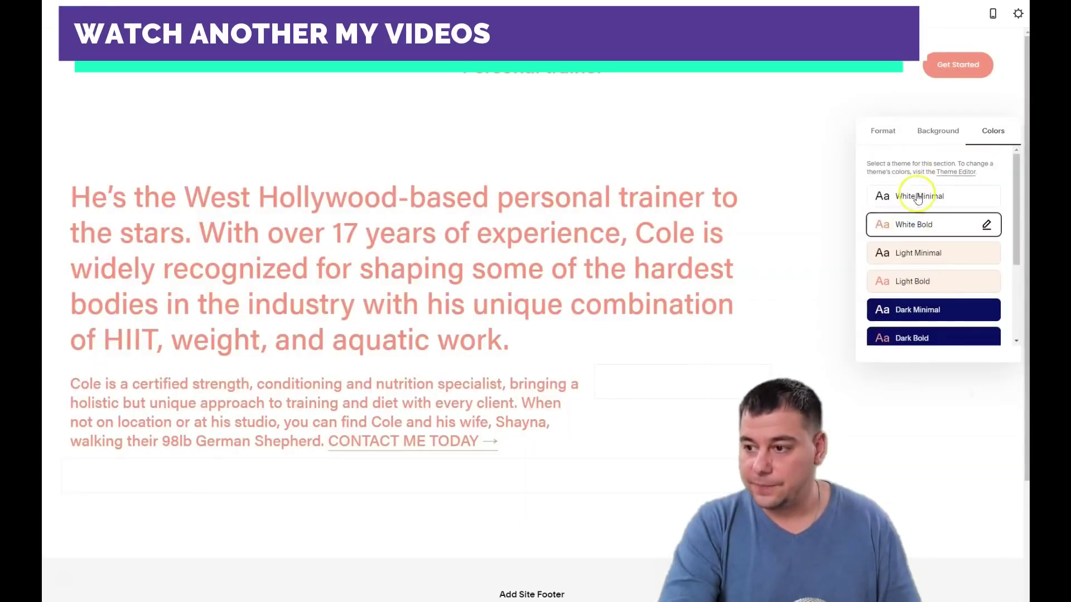
{"action": "left_click", "coordinate": [918, 198]}
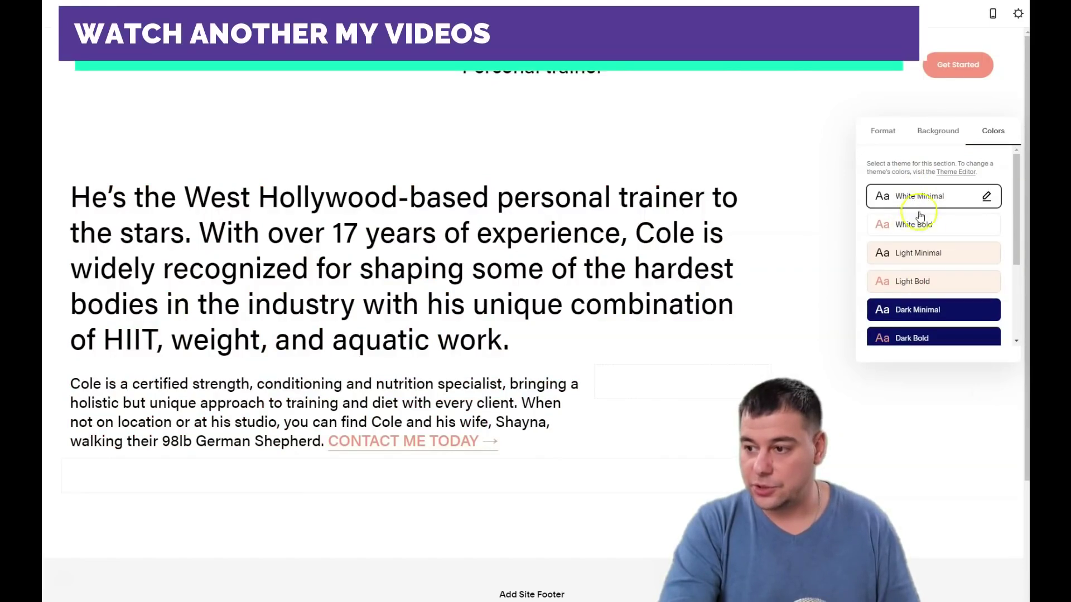
{"action": "scroll", "coordinate": [918, 268], "scroll_direction": "down", "scroll_amount": 3}
{"action": "left_click", "coordinate": [904, 237]}
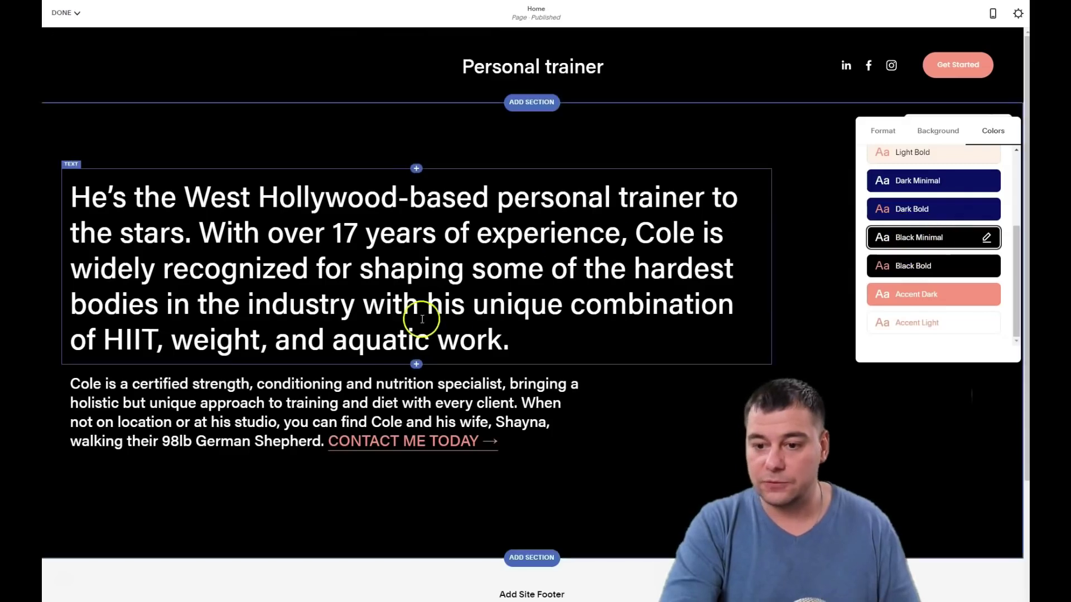
{"action": "left_click", "coordinate": [941, 132]}
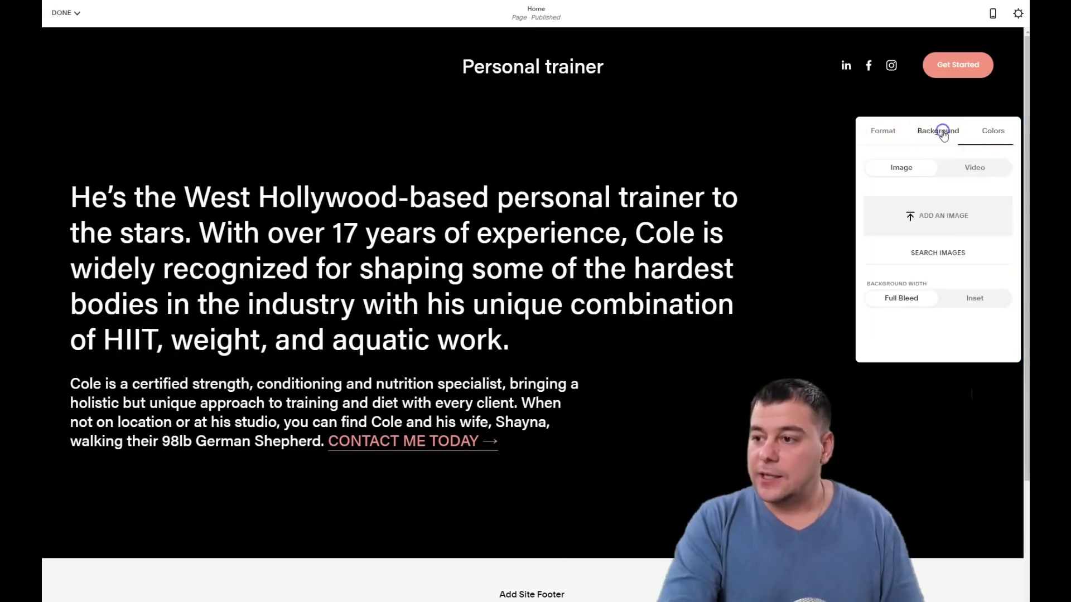
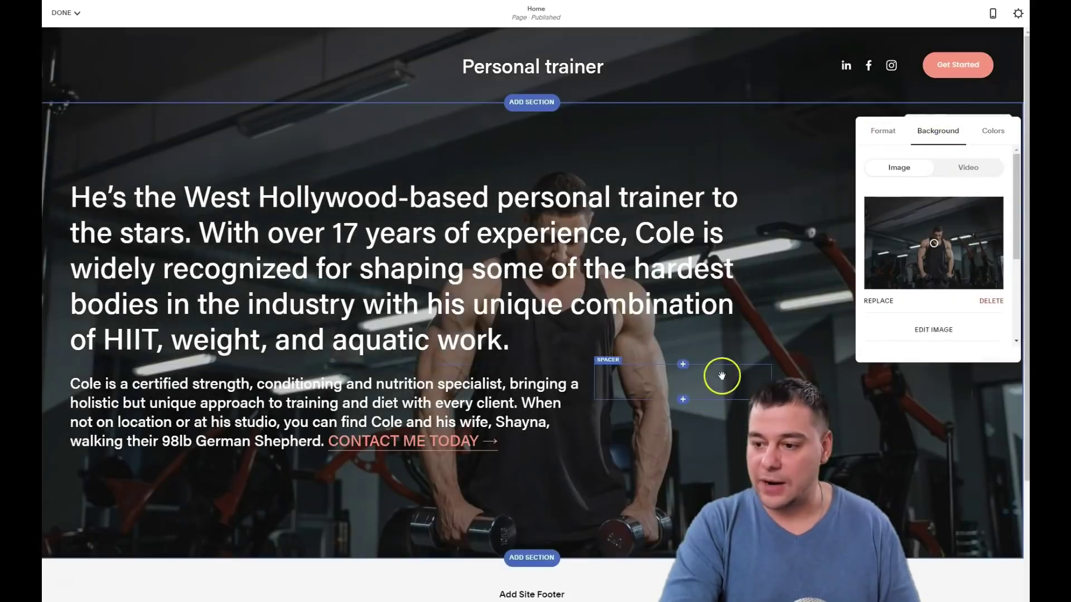
{"action": "scroll", "coordinate": [729, 351], "scroll_direction": "down", "scroll_amount": 3}
{"action": "scroll", "coordinate": [719, 340], "scroll_direction": "up", "scroll_amount": 3}
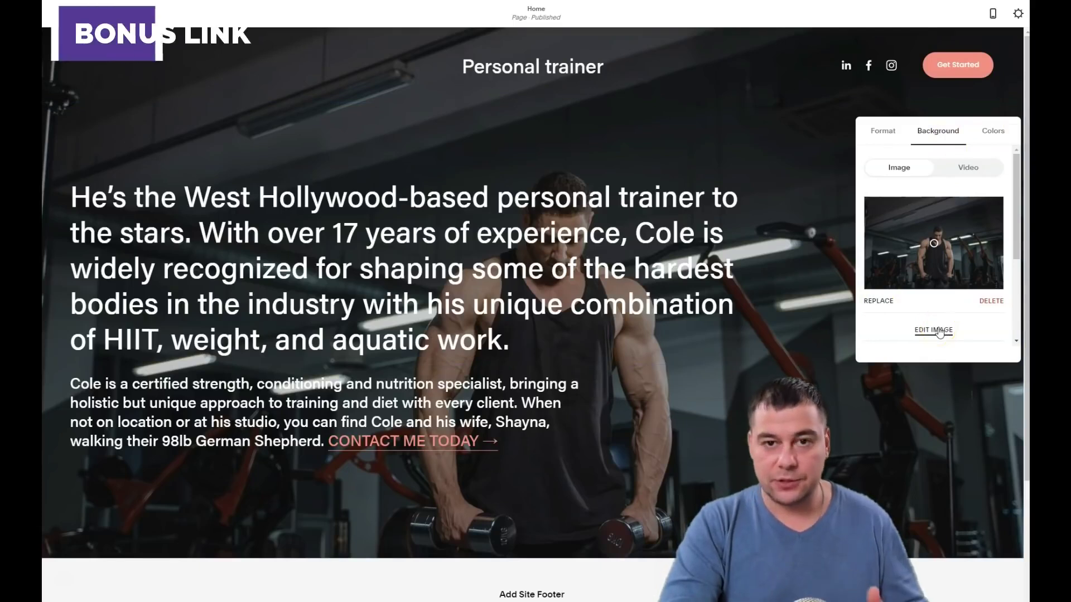
{"action": "left_click", "coordinate": [940, 332]}
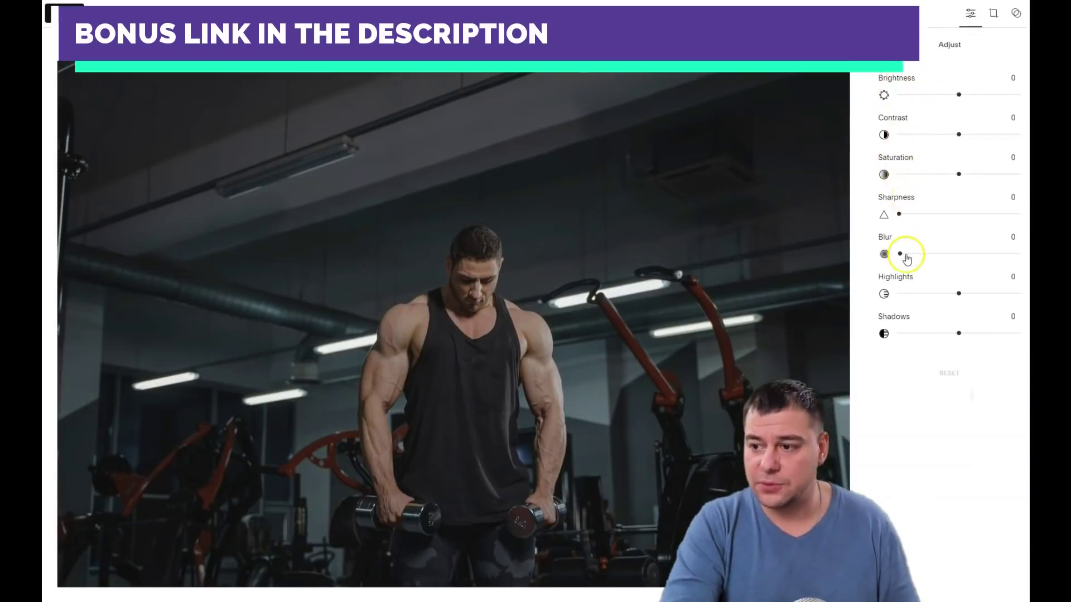
{"action": "left_click", "coordinate": [995, 15]}
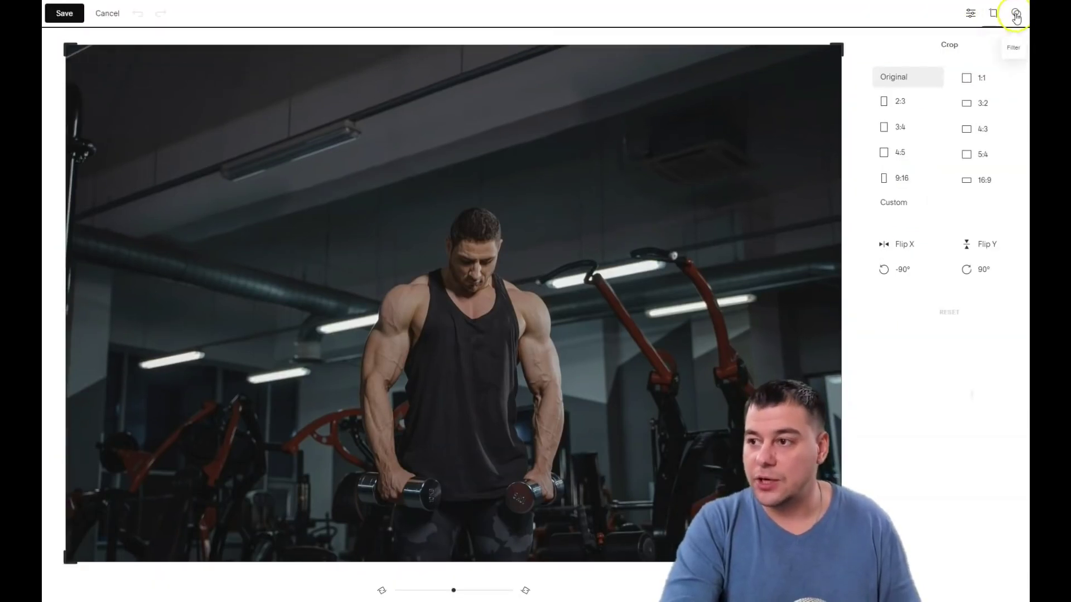
{"action": "left_click", "coordinate": [1015, 15]}
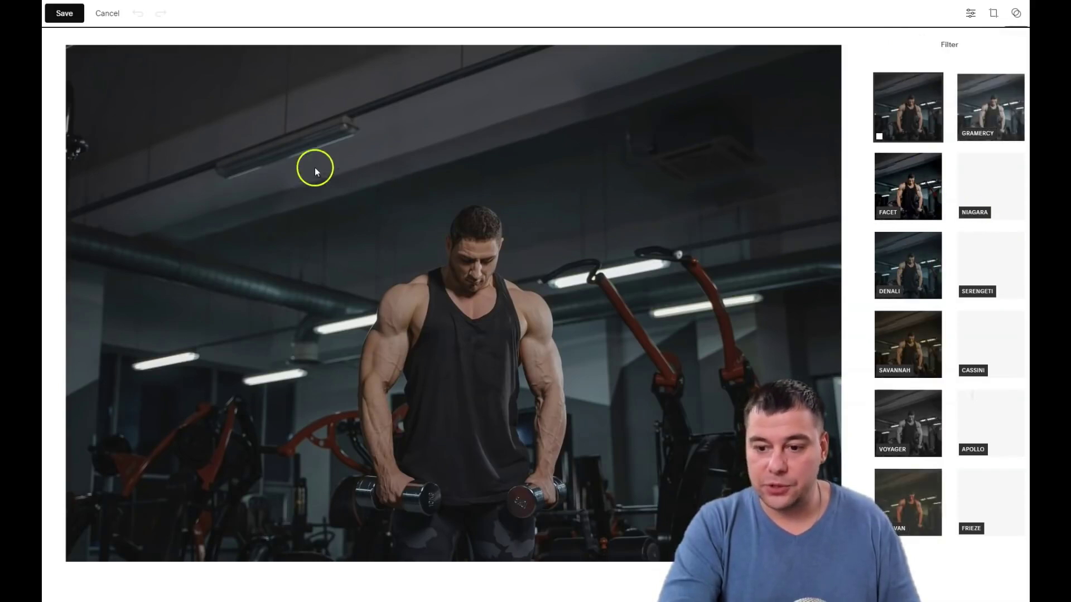
{"action": "left_click", "coordinate": [108, 15]}
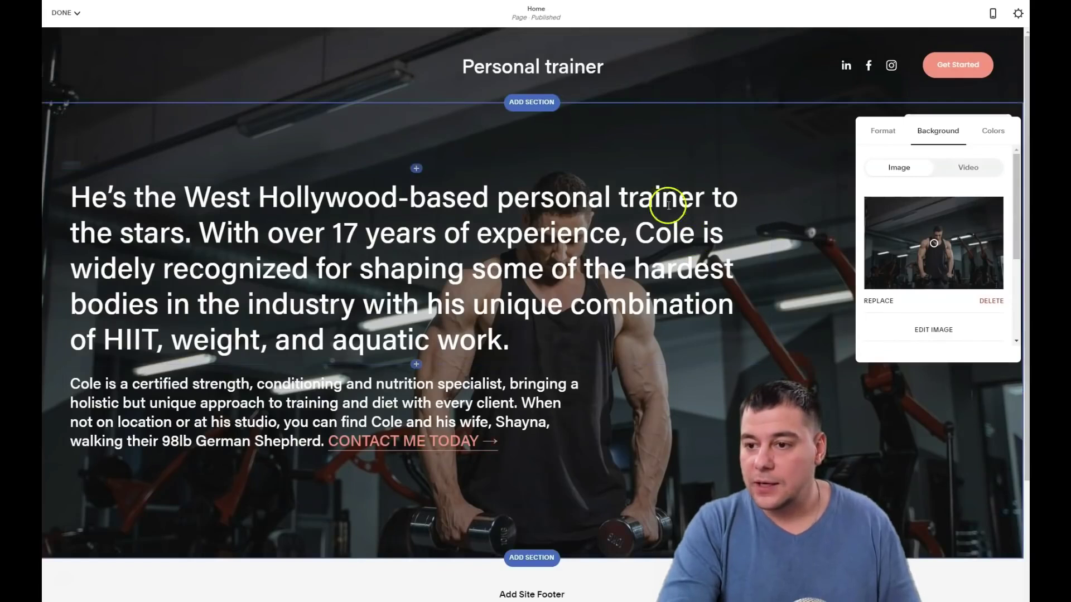
Try Heading 1 and Heading 3 on the headline, then return it to Heading 2
{"action": "left_click", "coordinate": [830, 362]}
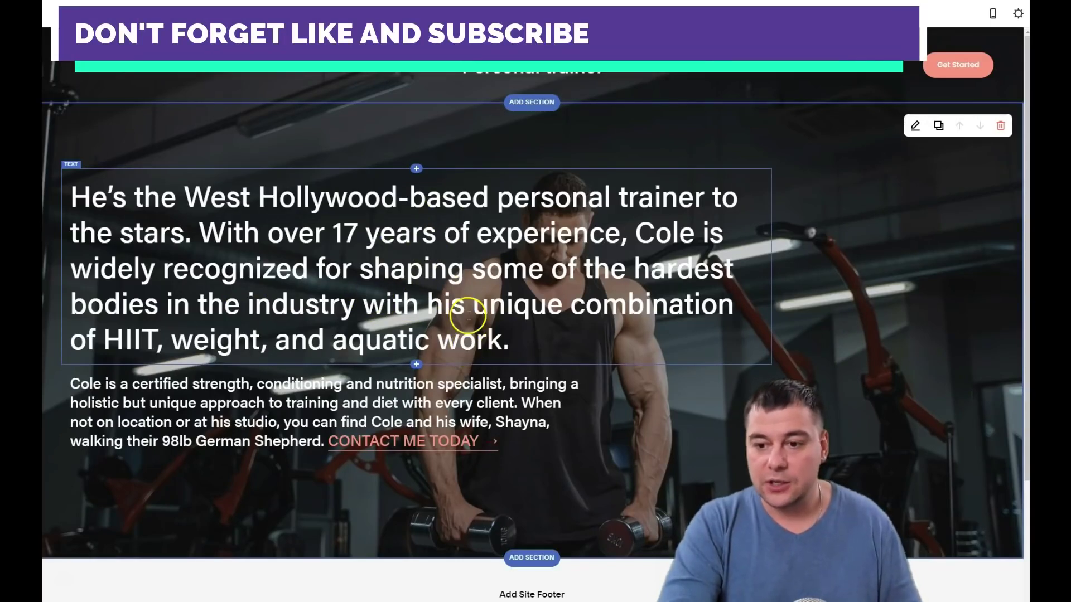
{"action": "double_click", "coordinate": [439, 307]}
{"action": "left_click", "coordinate": [507, 340]}
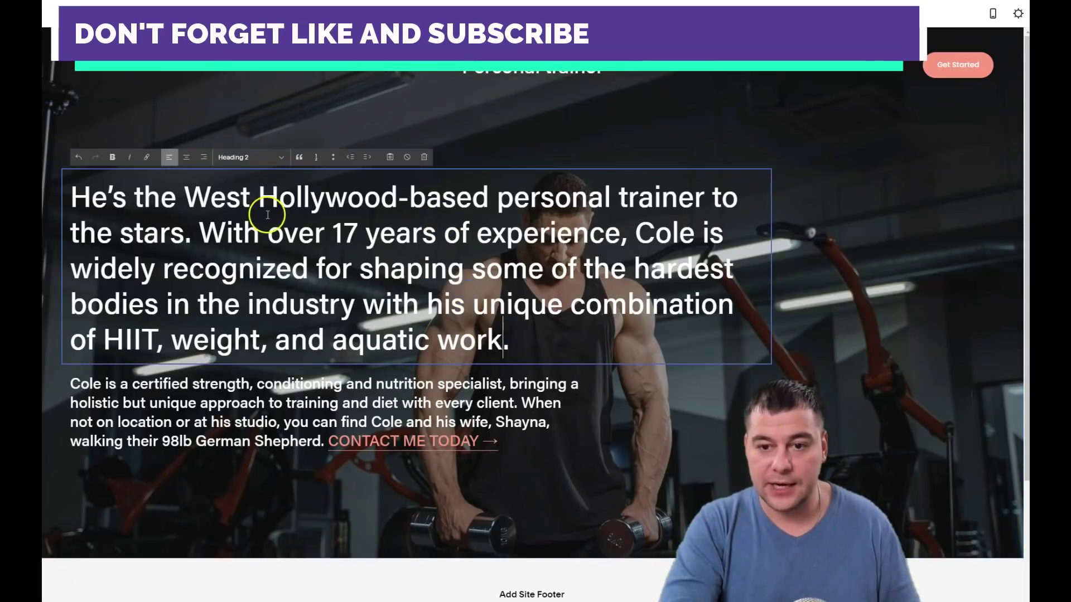
{"action": "left_click", "coordinate": [283, 156]}
{"action": "left_click", "coordinate": [247, 172]}
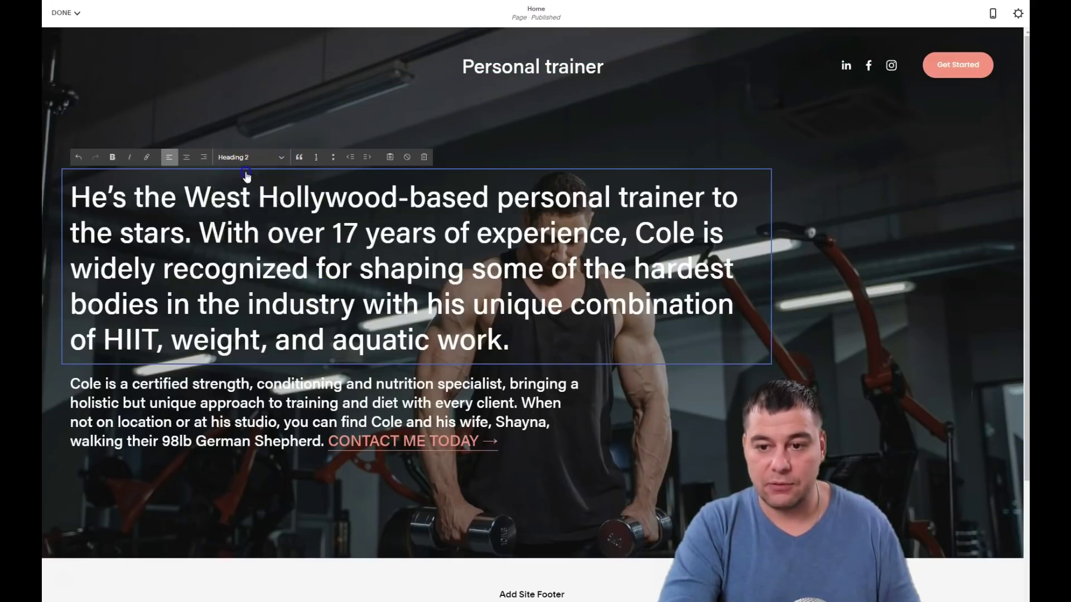
{"action": "left_click", "coordinate": [280, 158]}
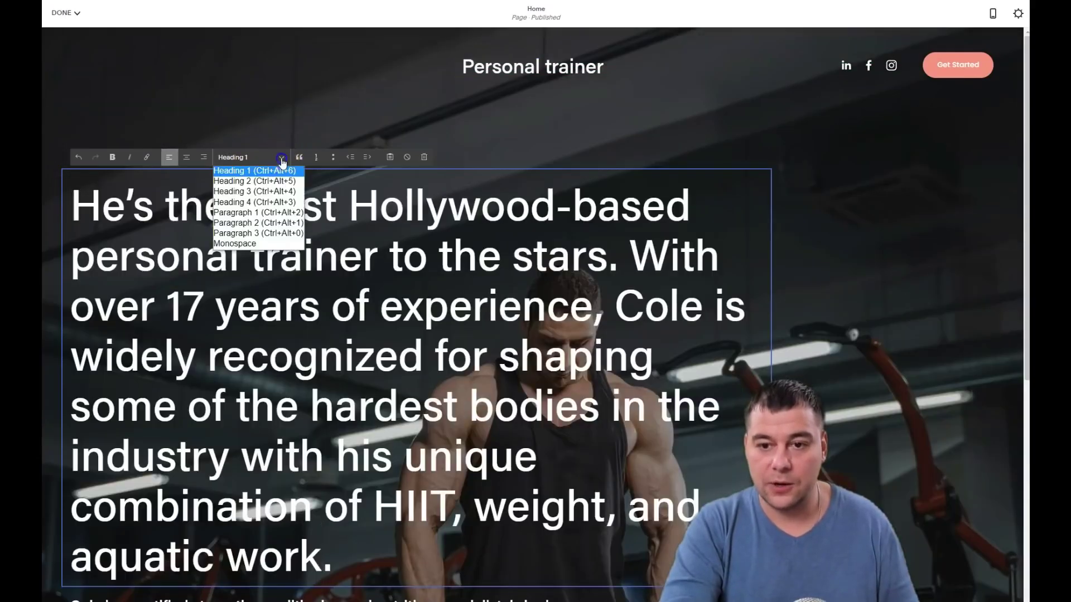
{"action": "left_click", "coordinate": [254, 193]}
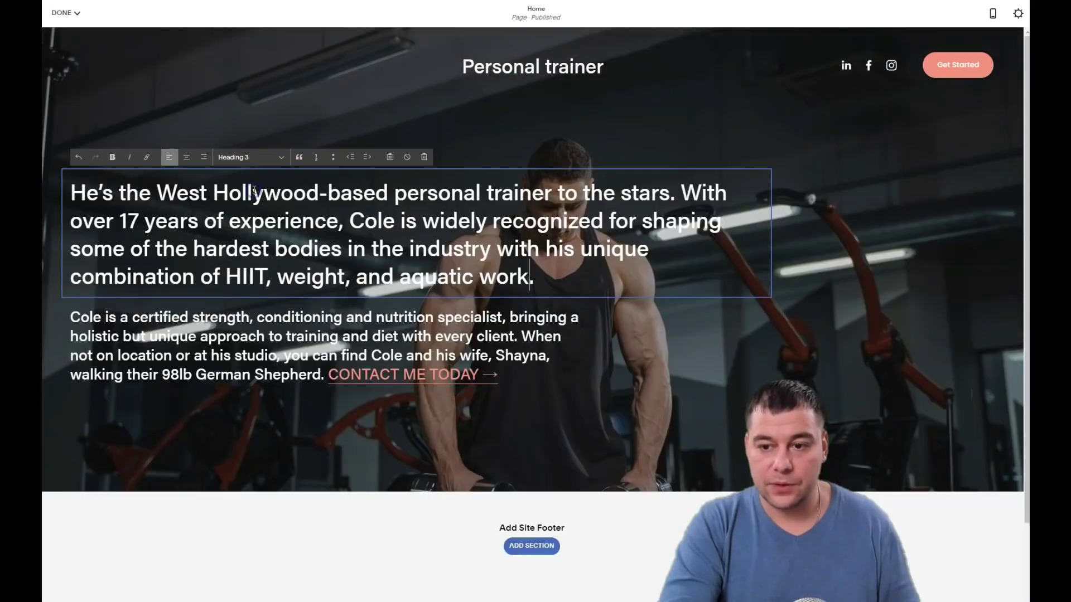
{"action": "left_click", "coordinate": [284, 161]}
{"action": "left_click", "coordinate": [260, 183]}
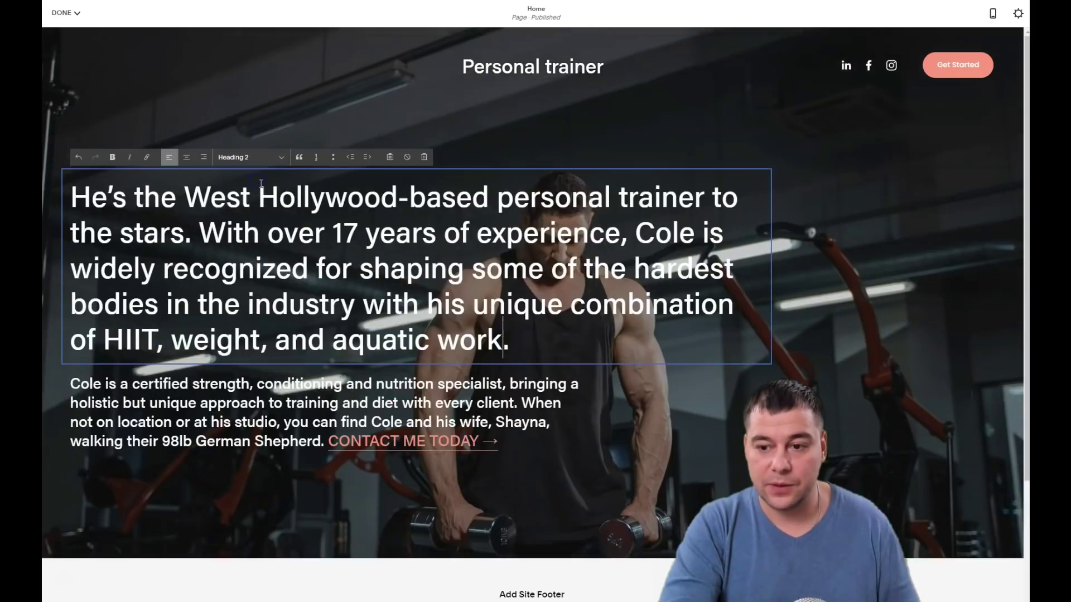
Set the bio paragraph under the headline to Paragraph 2 text
{"action": "left_click", "coordinate": [357, 400]}
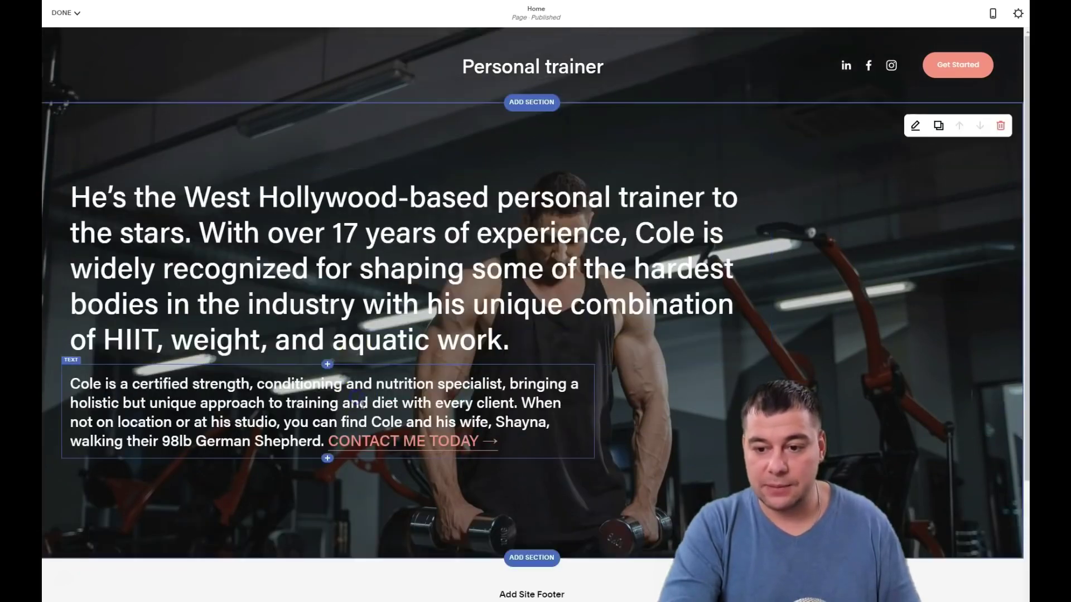
{"action": "left_click", "coordinate": [363, 403]}
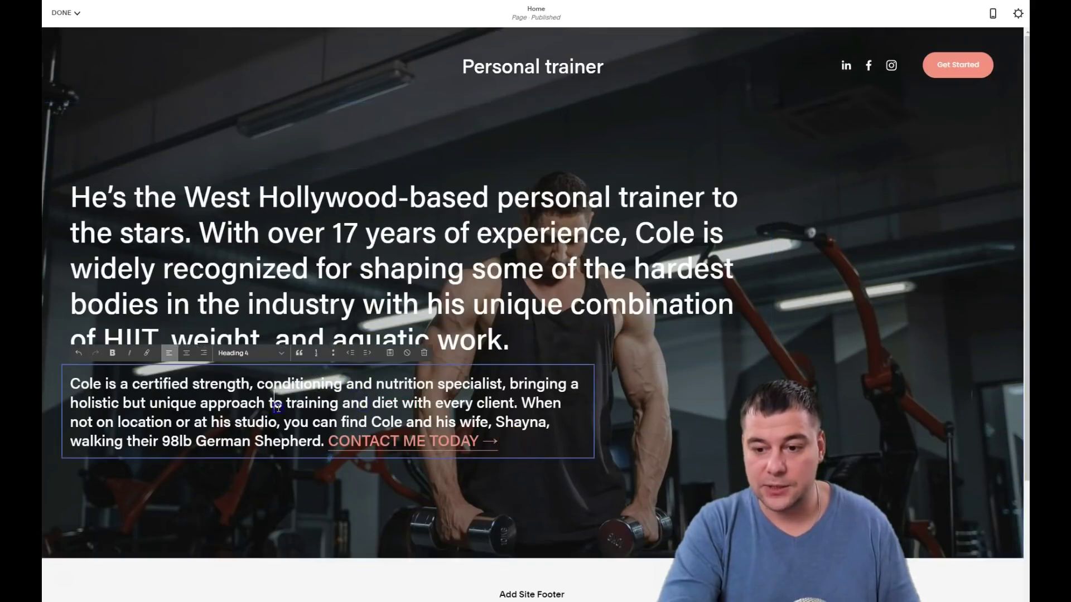
{"action": "left_click", "coordinate": [157, 397]}
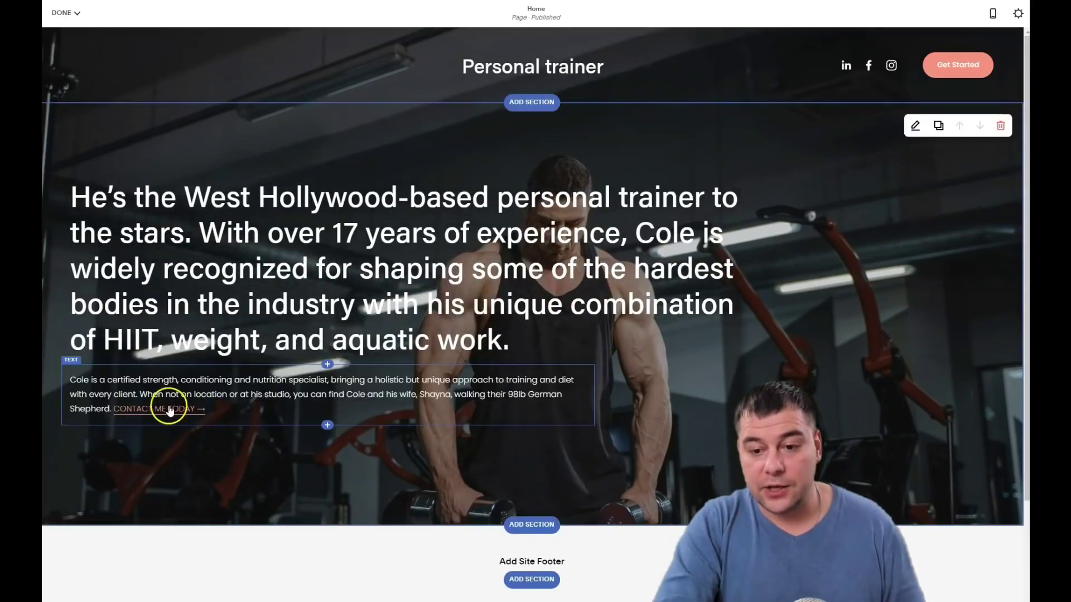
{"action": "left_click", "coordinate": [347, 394]}
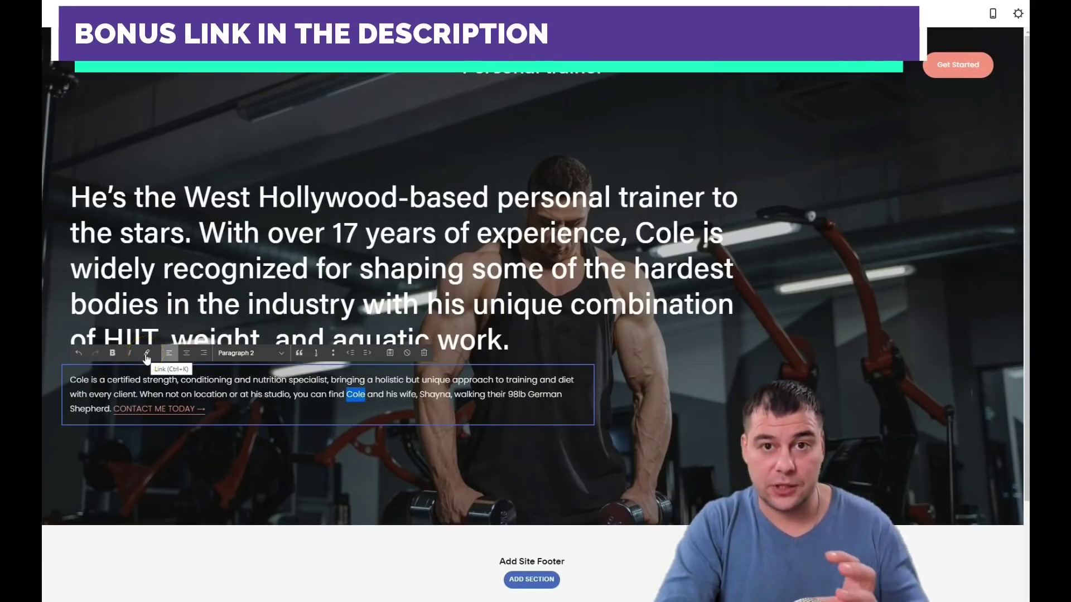
{"action": "left_click", "coordinate": [946, 65]}
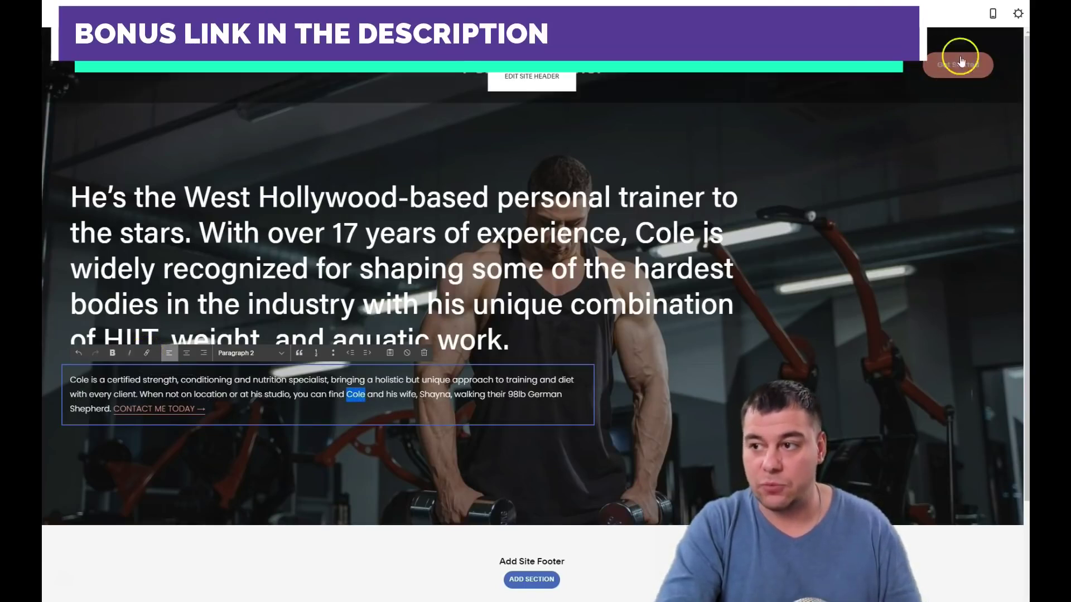
{"action": "left_click", "coordinate": [676, 306]}
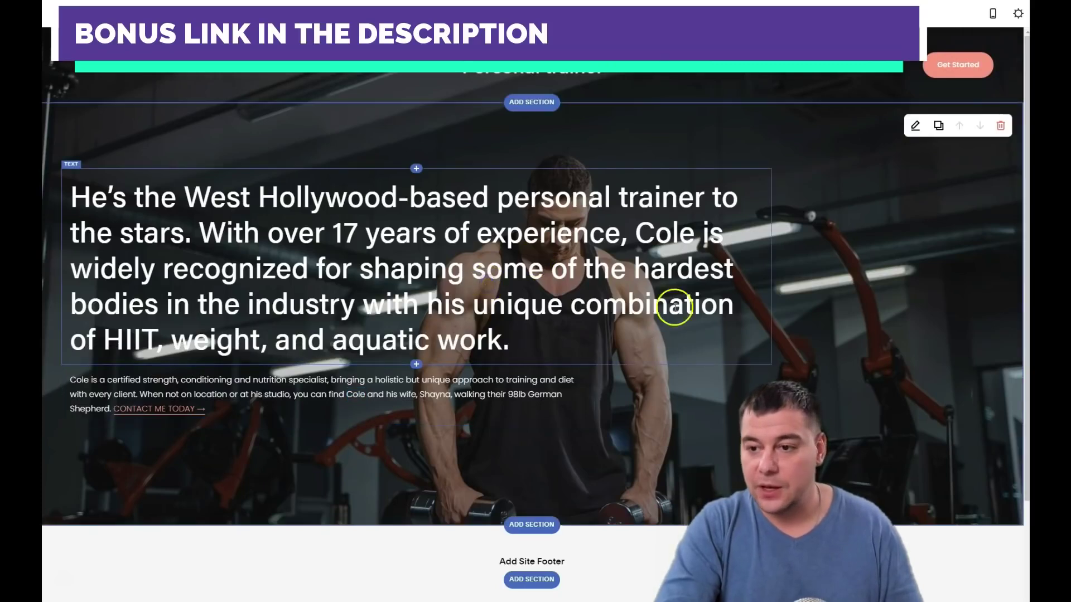
{"action": "scroll", "coordinate": [687, 287], "scroll_direction": "down", "scroll_amount": 3}
{"action": "scroll", "coordinate": [687, 287], "scroll_direction": "up", "scroll_amount": 3}
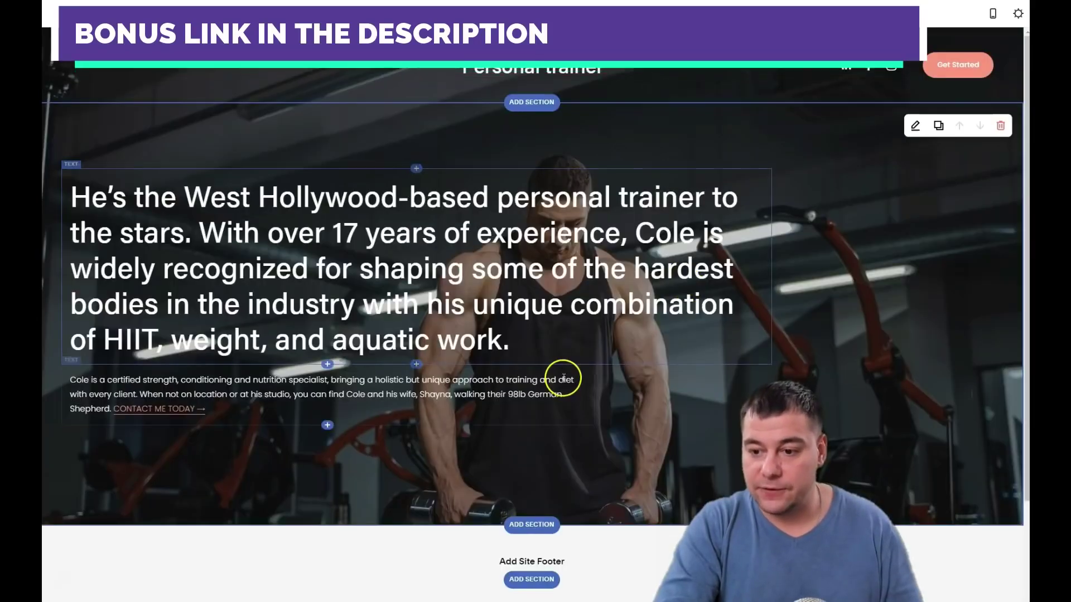
{"action": "scroll", "coordinate": [594, 328], "scroll_direction": "down", "scroll_amount": 3}
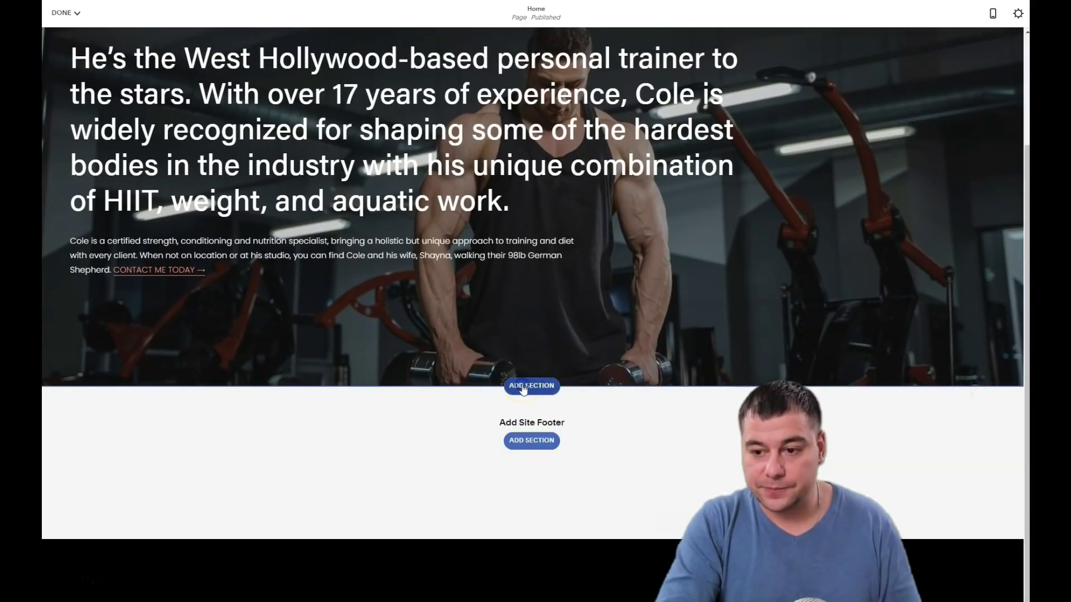
Start a new section below the hero and browse the Donation, Contact and Social layouts
{"action": "left_click", "coordinate": [523, 387]}
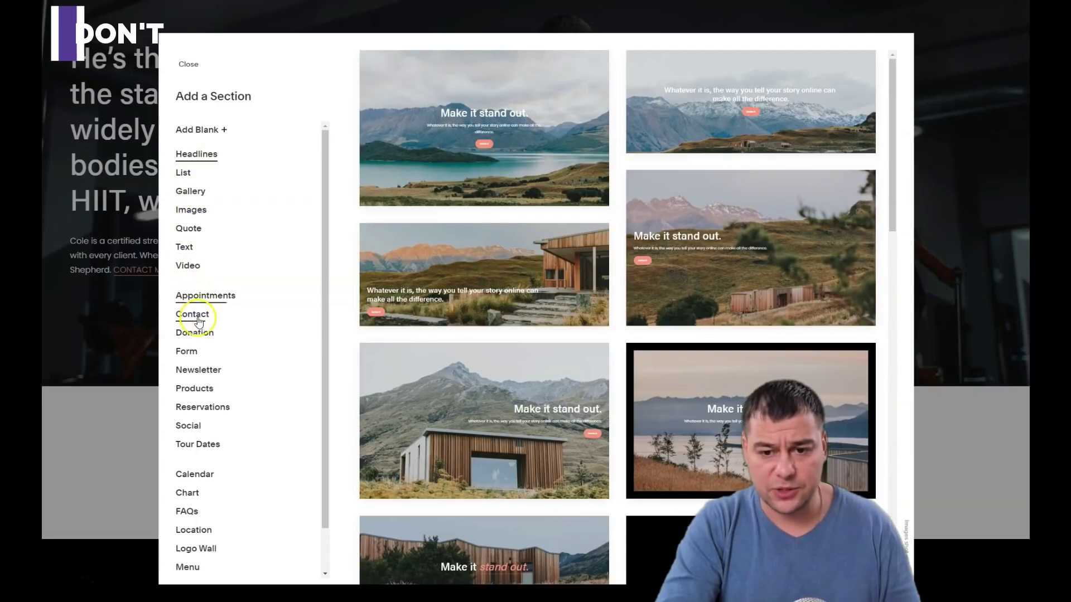
{"action": "left_click", "coordinate": [190, 333]}
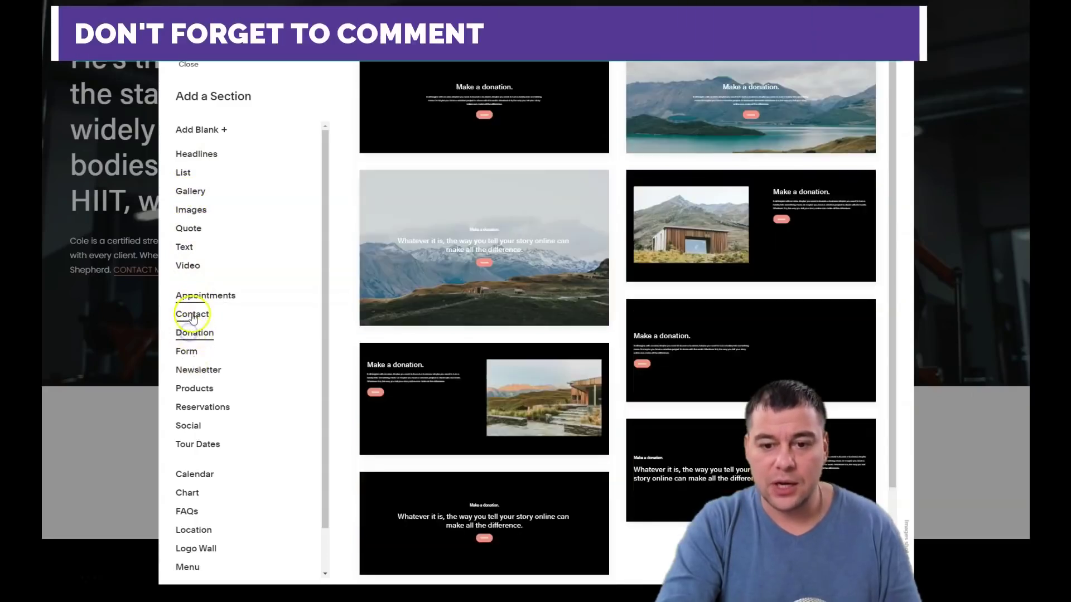
{"action": "left_click", "coordinate": [191, 314]}
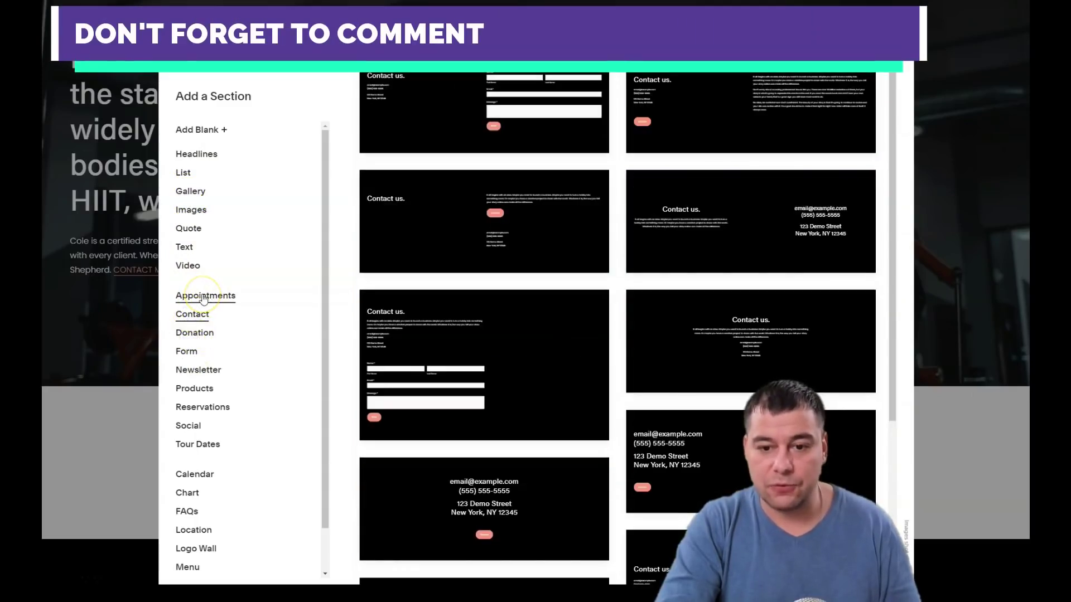
{"action": "scroll", "coordinate": [202, 426], "scroll_direction": "down", "scroll_amount": 1}
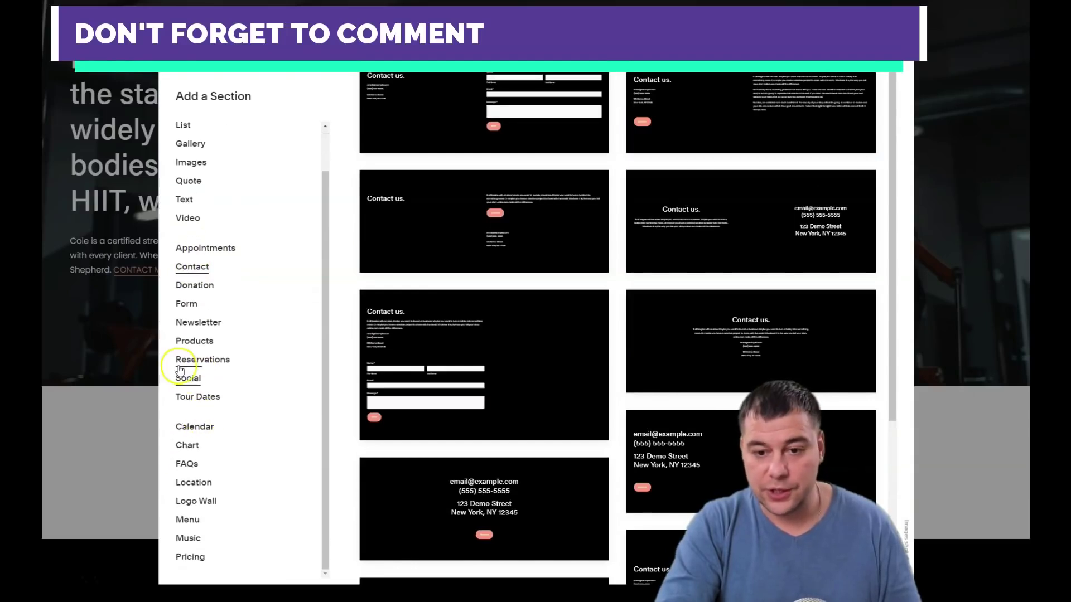
{"action": "left_click", "coordinate": [189, 379]}
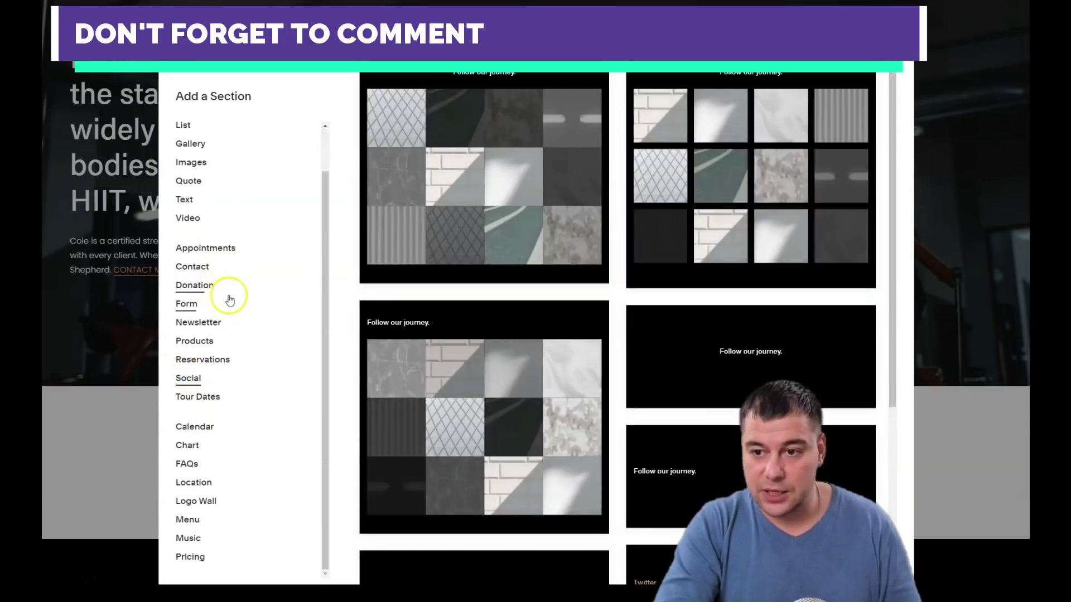
{"action": "scroll", "coordinate": [223, 279], "scroll_direction": "up", "scroll_amount": 1}
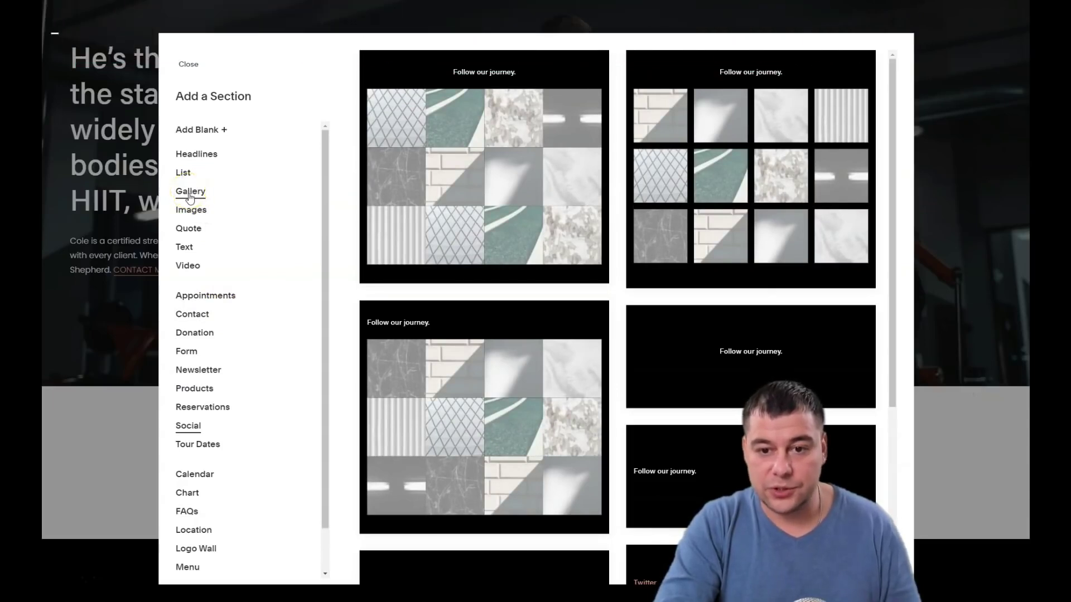
Add the black "Make it stand out." layout from the Text section category
{"action": "left_click", "coordinate": [185, 249]}
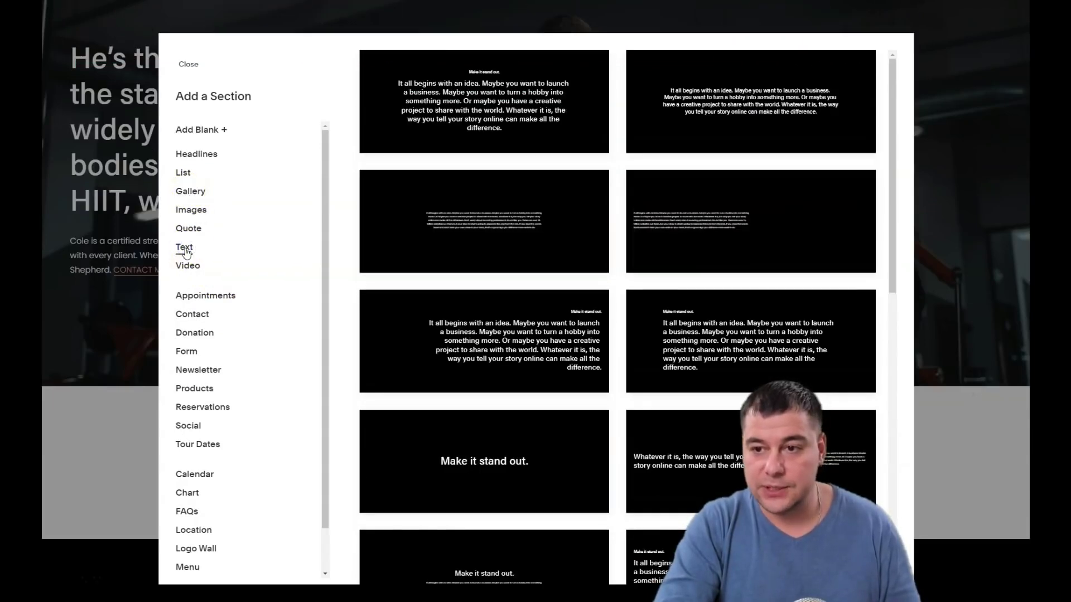
{"action": "left_click", "coordinate": [543, 113]}
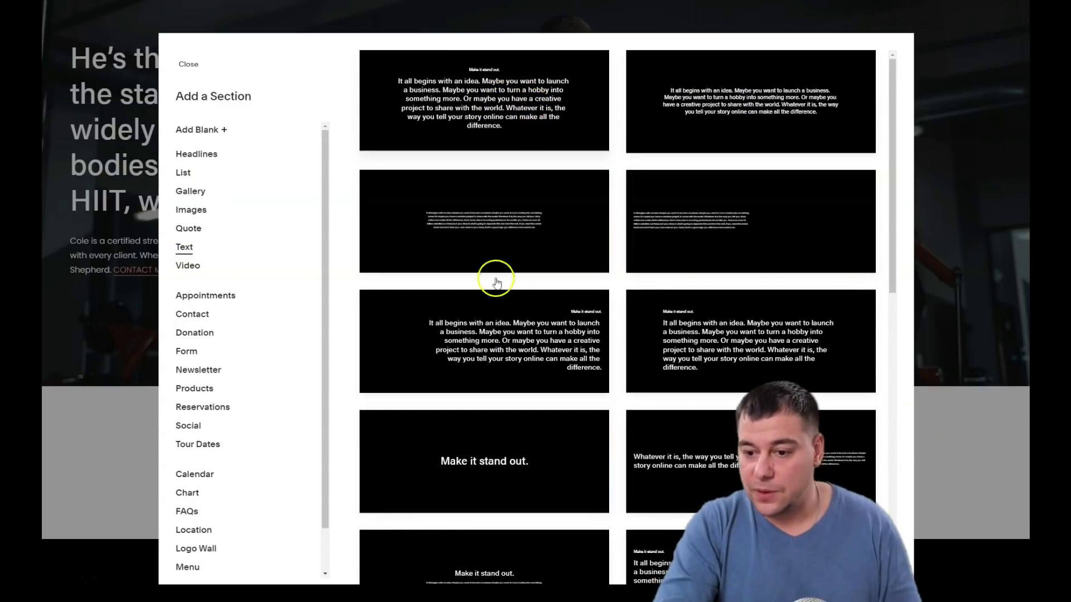
{"action": "scroll", "coordinate": [494, 284], "scroll_direction": "down", "scroll_amount": 5}
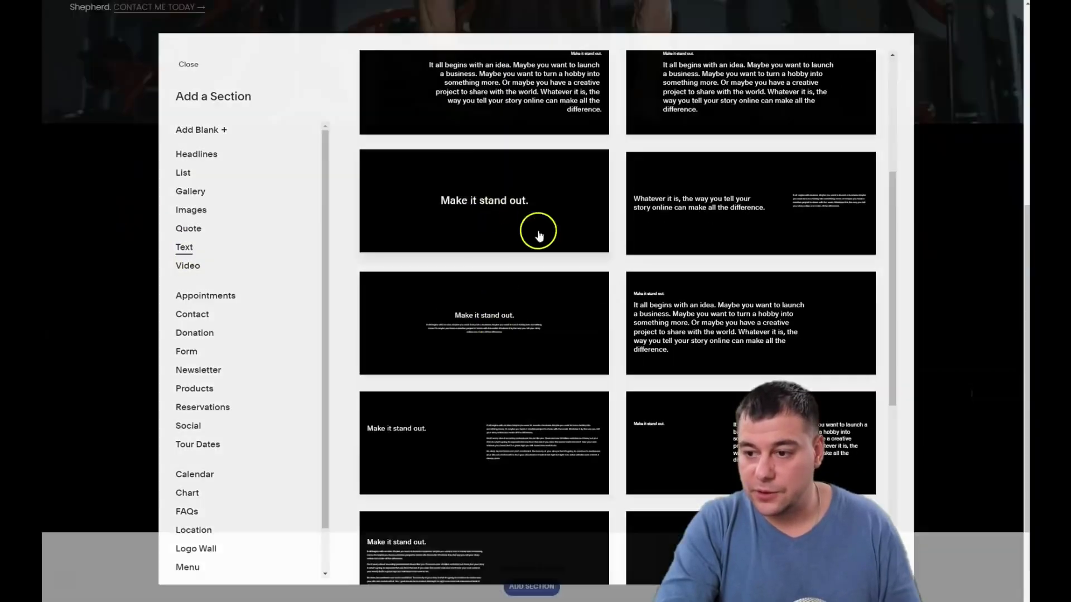
{"action": "left_click", "coordinate": [539, 234]}
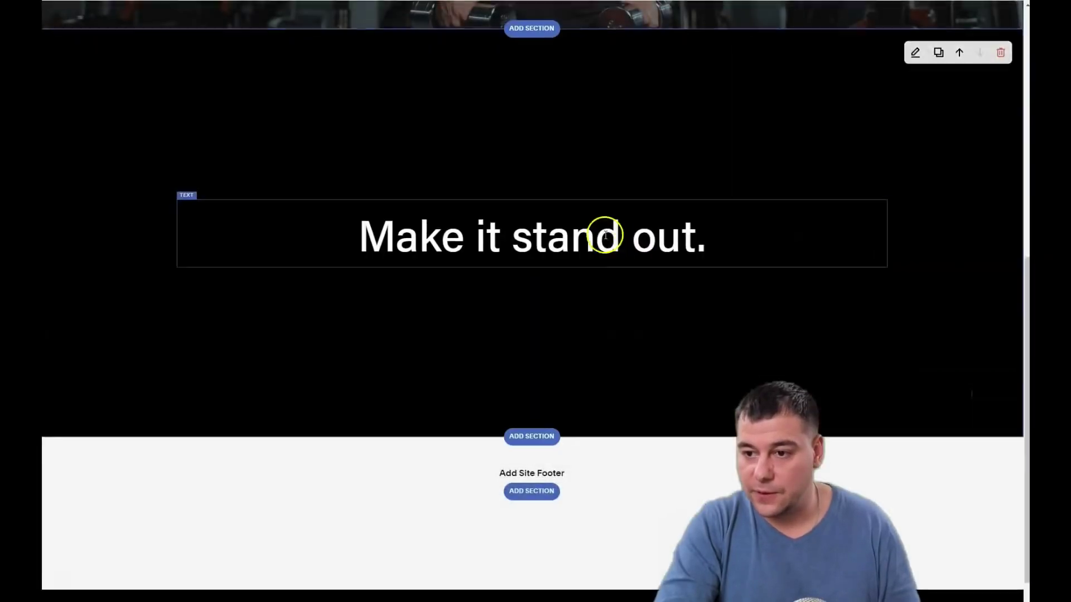
Open Search Content Blocks from the insertion point above the "Make it stand out." text
{"action": "scroll", "coordinate": [626, 250], "scroll_direction": "up", "scroll_amount": 5}
{"action": "scroll", "coordinate": [625, 249], "scroll_direction": "down", "scroll_amount": 7}
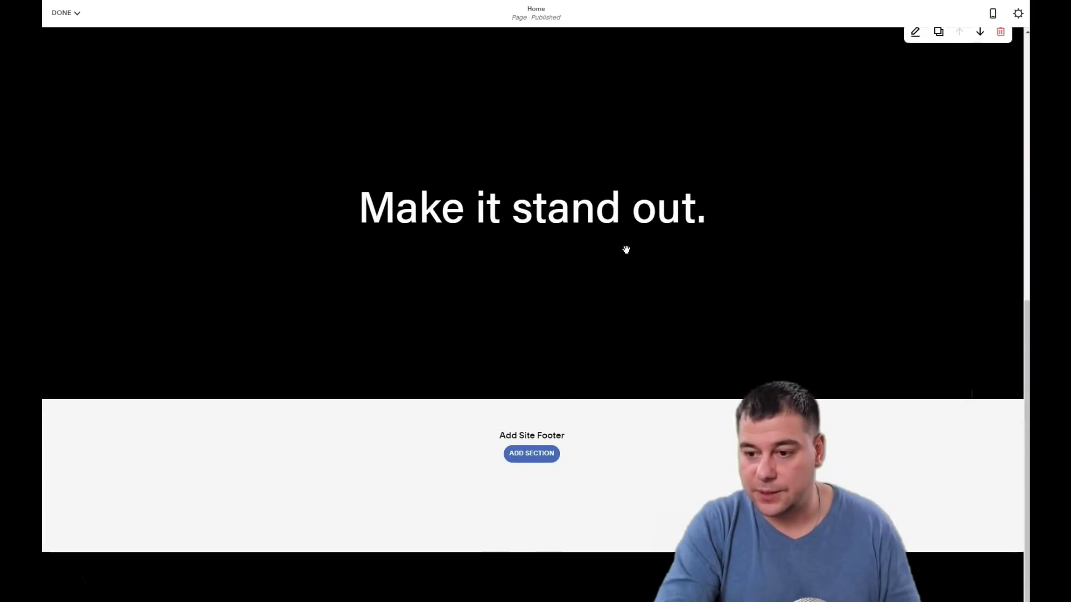
{"action": "scroll", "coordinate": [694, 263], "scroll_direction": "up", "scroll_amount": 3}
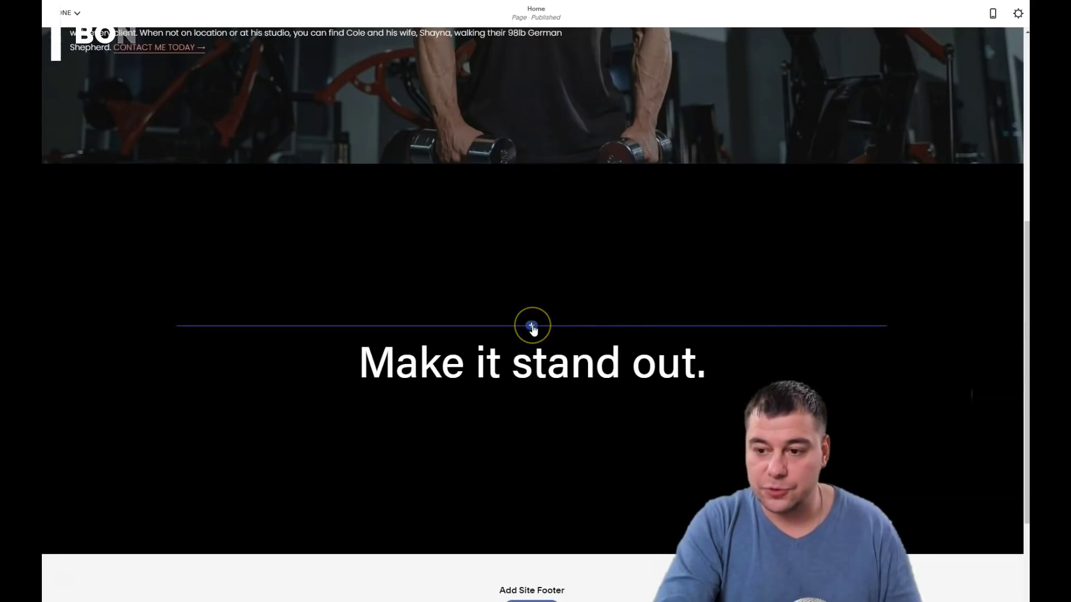
{"action": "left_click", "coordinate": [531, 327]}
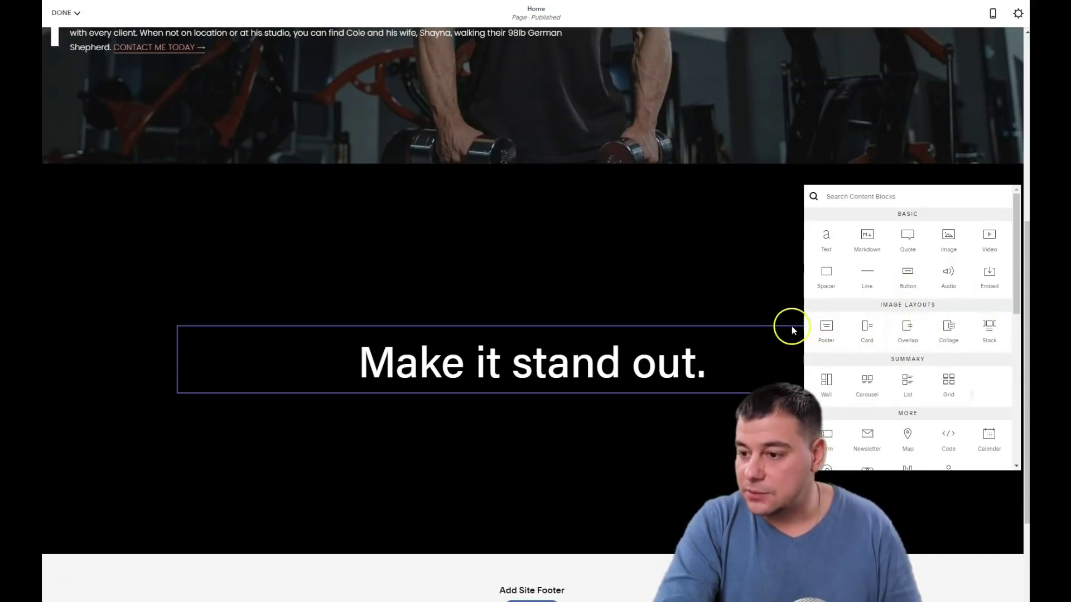
Insert an Image Layouts block and, after trying Overlap, Collage, Stacked, Inline and Poster, choose Card
{"action": "left_click", "coordinate": [826, 331]}
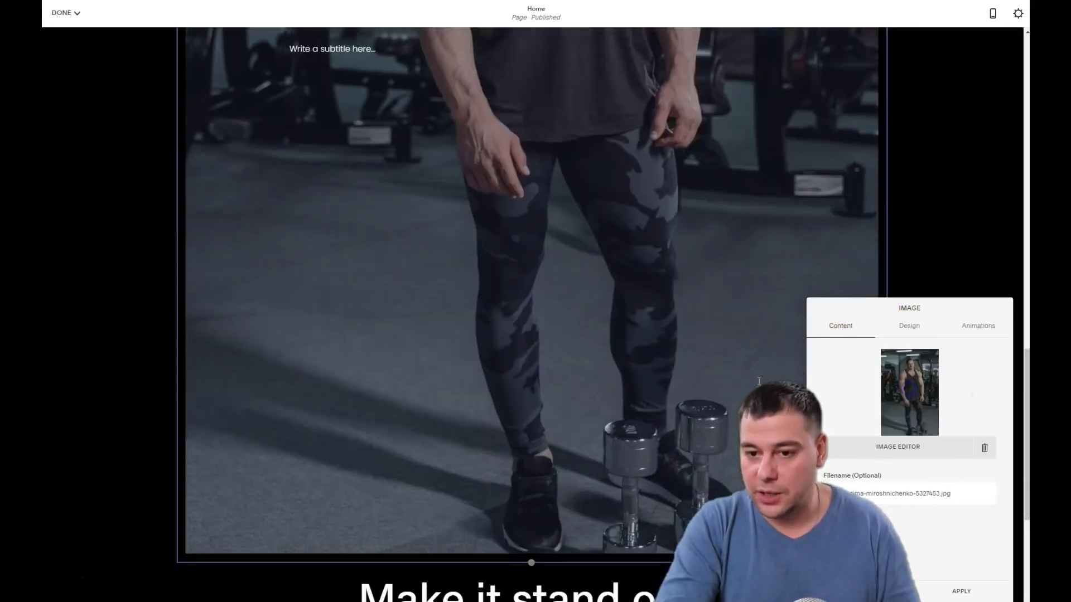
{"action": "scroll", "coordinate": [761, 384], "scroll_direction": "down", "scroll_amount": 3}
{"action": "scroll", "coordinate": [762, 385], "scroll_direction": "up", "scroll_amount": 6}
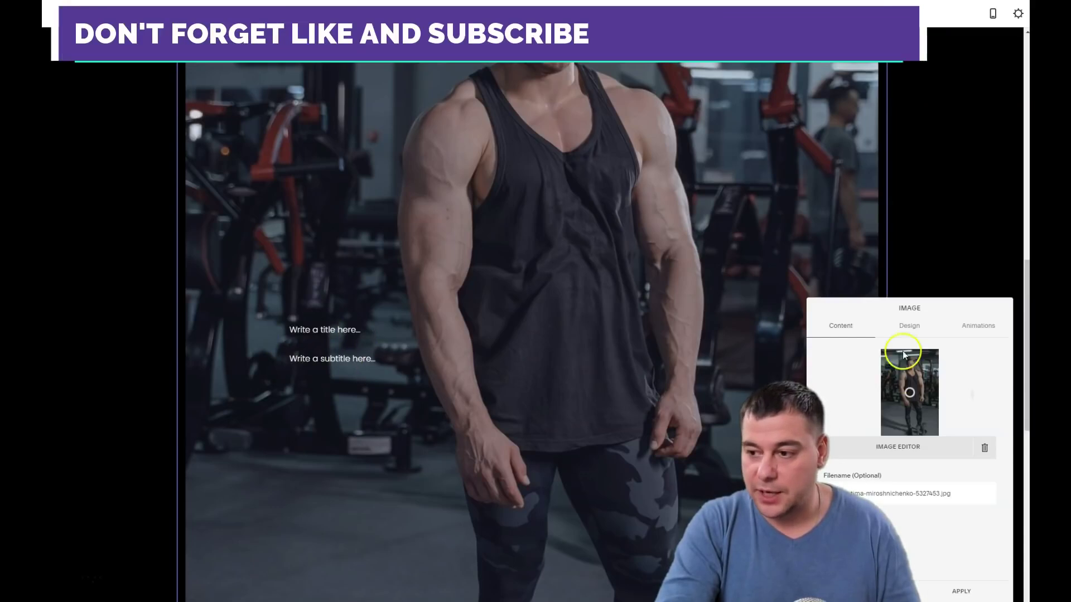
{"action": "left_click", "coordinate": [909, 328]}
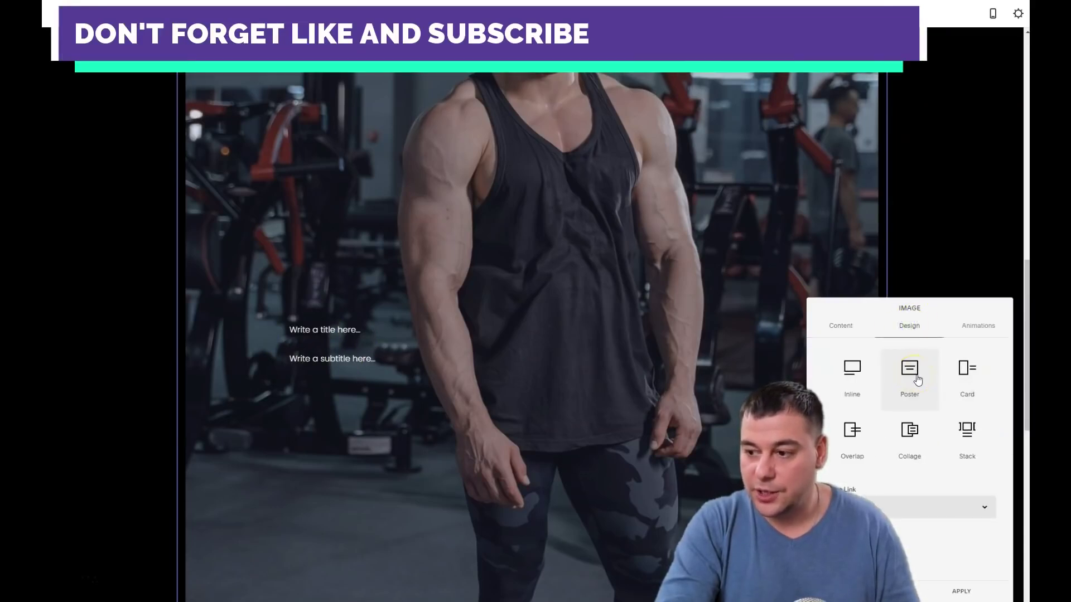
{"action": "left_click", "coordinate": [968, 369]}
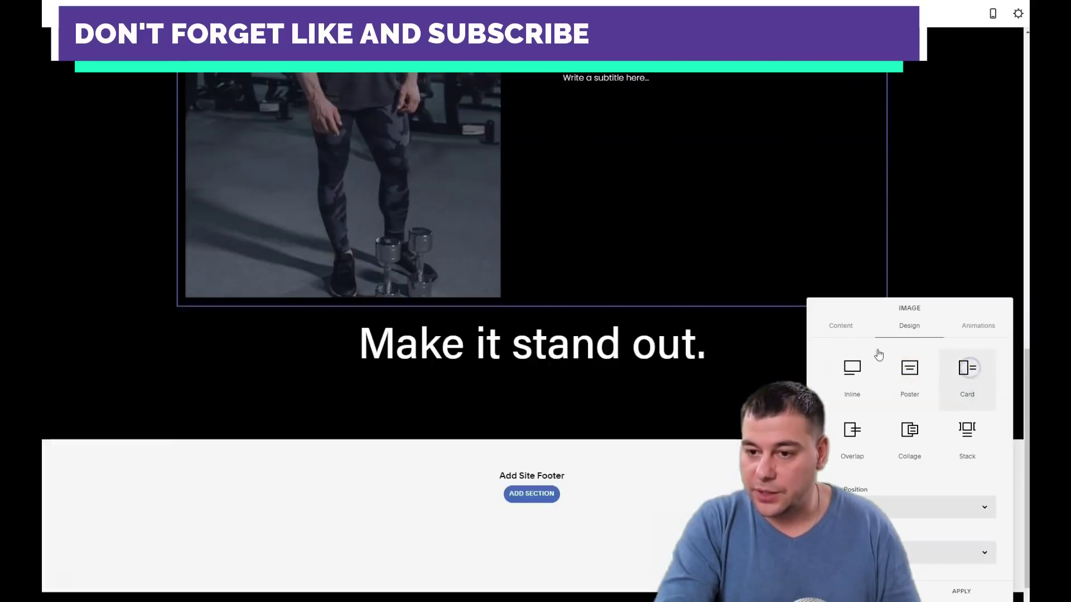
{"action": "scroll", "coordinate": [712, 270], "scroll_direction": "up", "scroll_amount": 5}
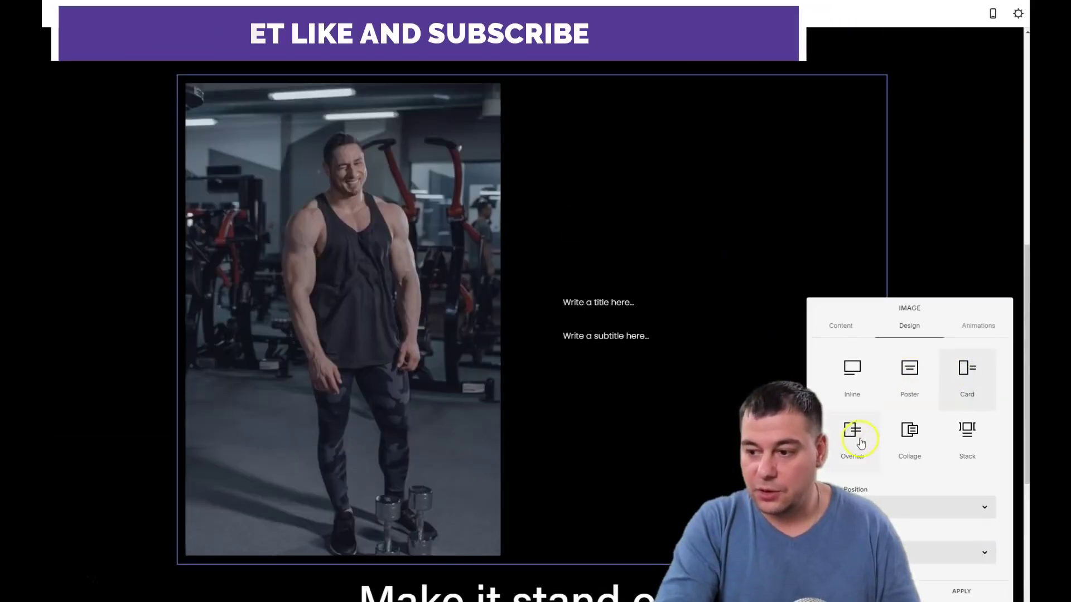
{"action": "left_click", "coordinate": [859, 442]}
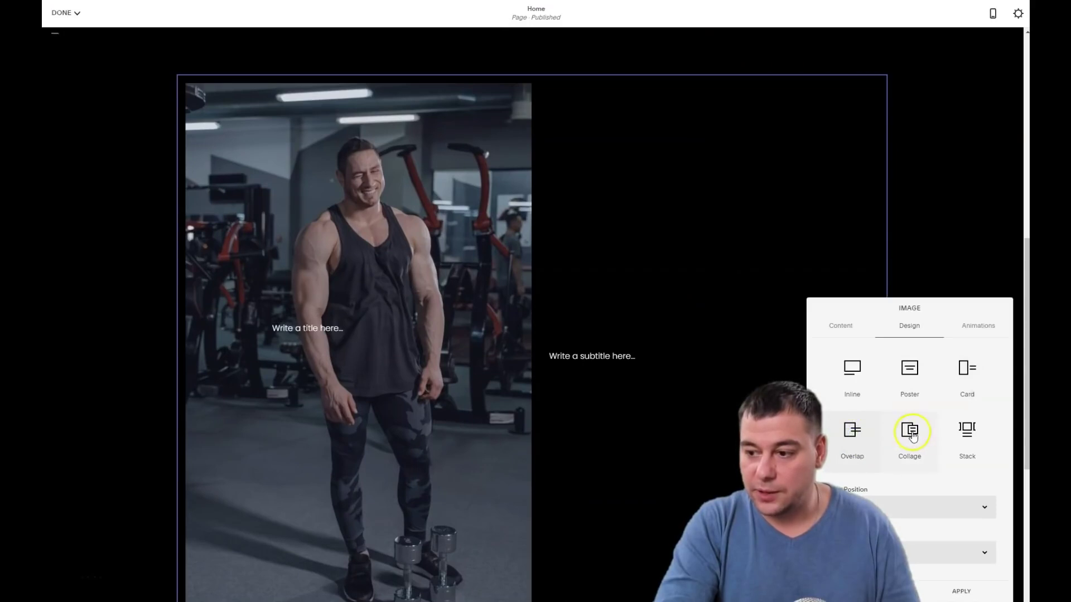
{"action": "left_click", "coordinate": [910, 434]}
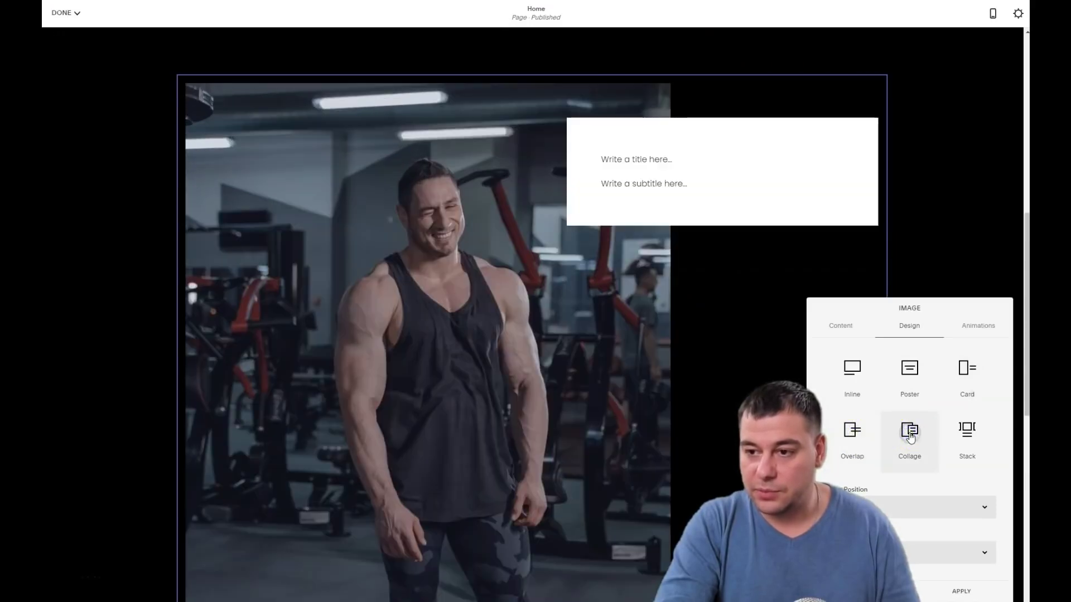
{"action": "left_click", "coordinate": [968, 441]}
{"action": "left_click", "coordinate": [857, 370]}
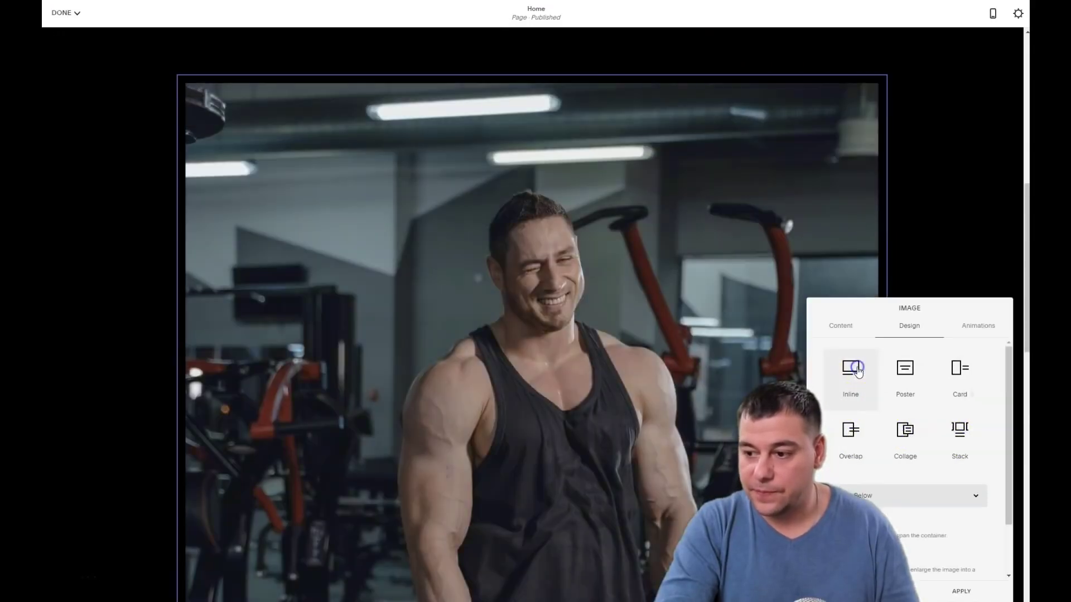
{"action": "left_click", "coordinate": [905, 375]}
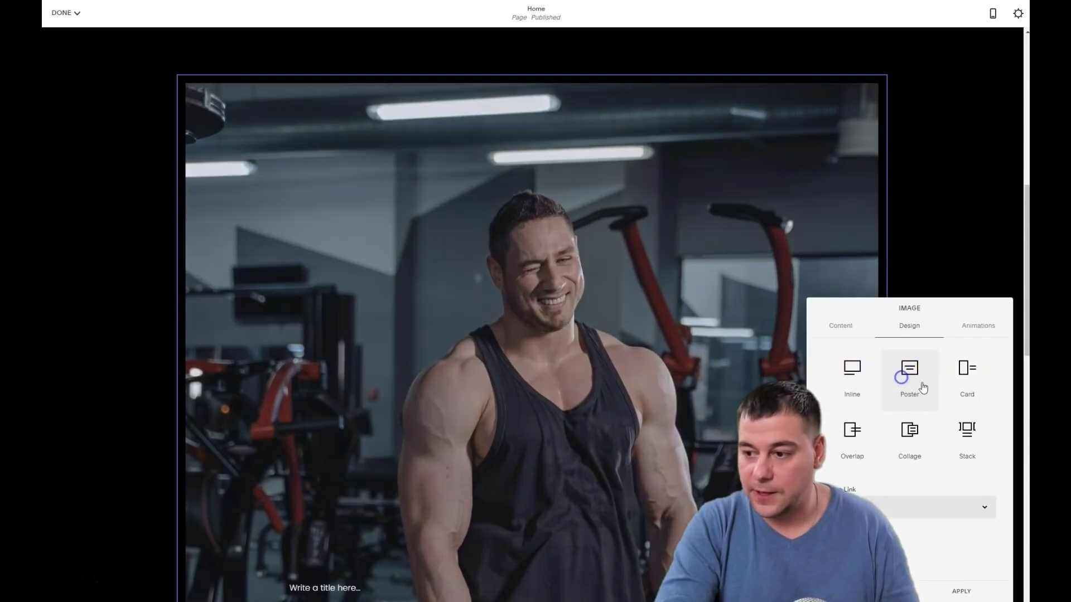
{"action": "left_click", "coordinate": [965, 378]}
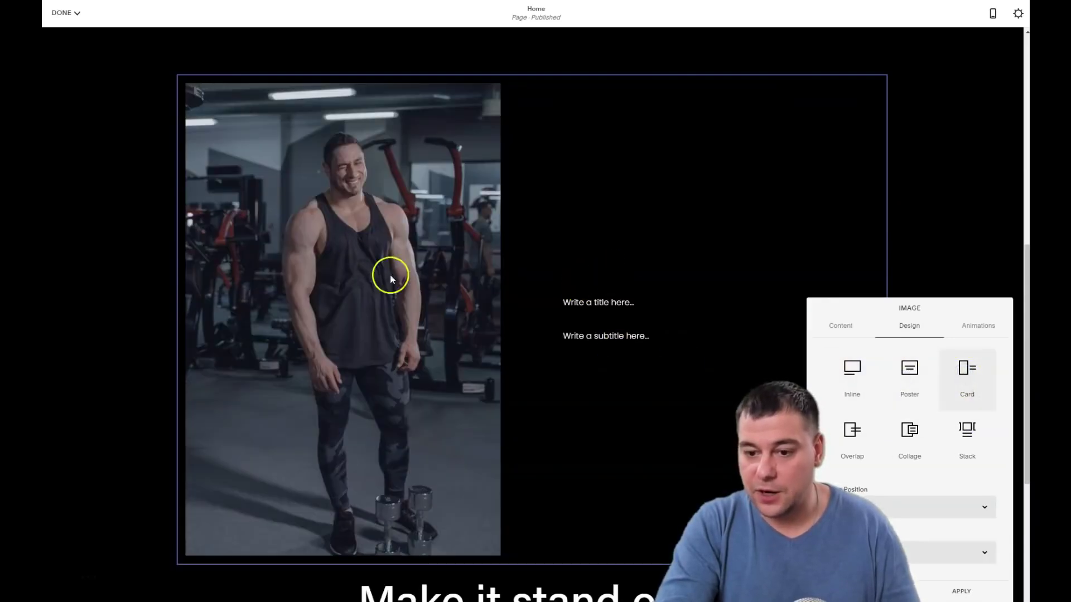
Keep the image position on the left and set the image link to Button
{"action": "scroll", "coordinate": [390, 279], "scroll_direction": "down", "scroll_amount": 5}
{"action": "scroll", "coordinate": [438, 287], "scroll_direction": "up", "scroll_amount": 5}
{"action": "left_click", "coordinate": [611, 295]}
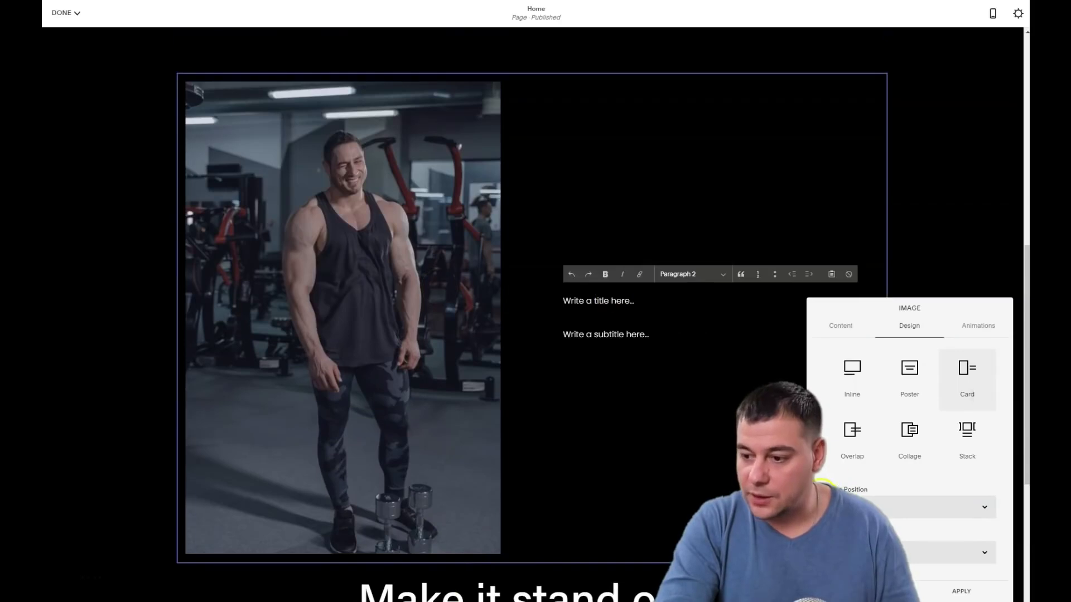
{"action": "left_click", "coordinate": [986, 511]}
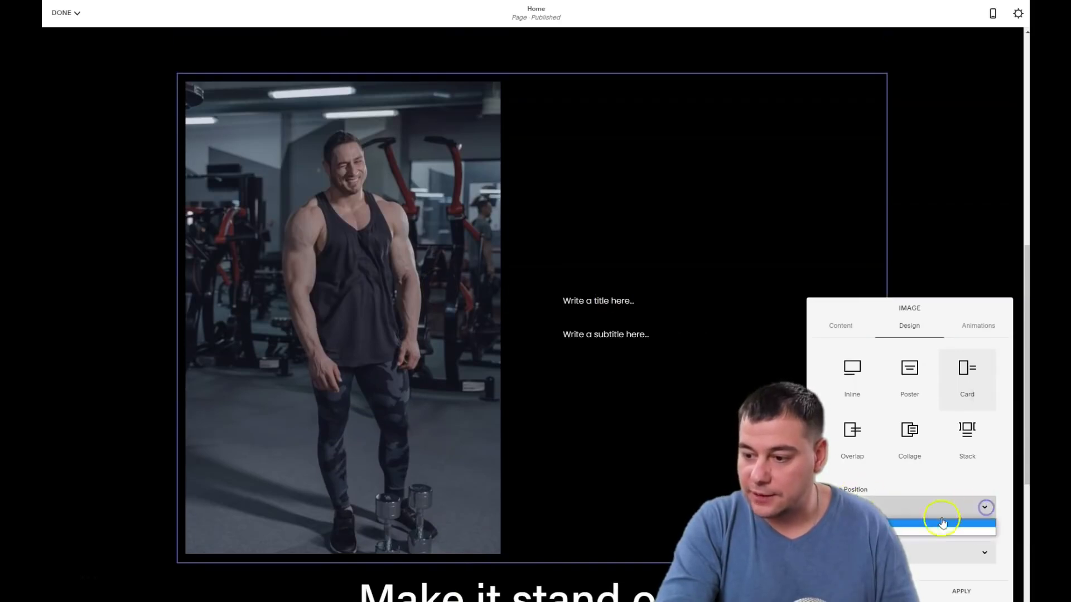
{"action": "left_click", "coordinate": [978, 520]}
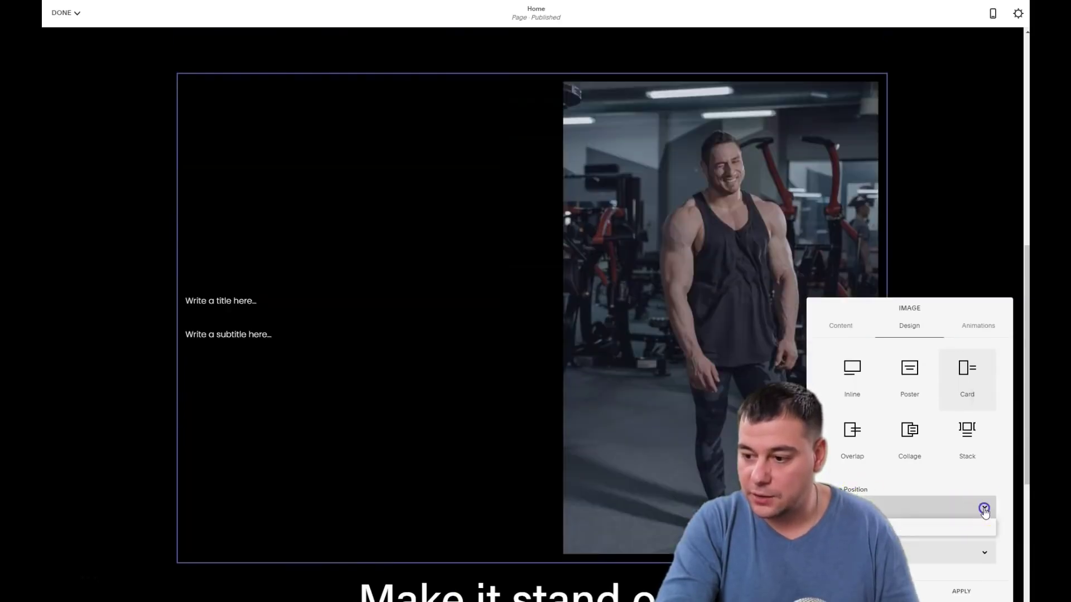
{"action": "left_click", "coordinate": [982, 527]}
{"action": "left_click", "coordinate": [993, 551]}
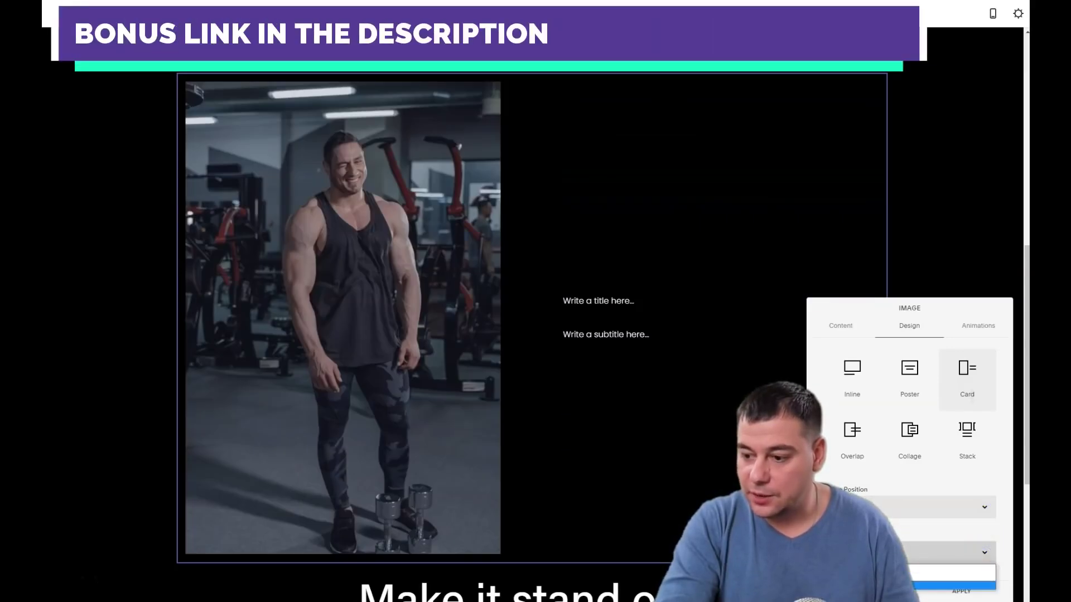
{"action": "key", "text": "Return"}
{"action": "scroll", "coordinate": [956, 488], "scroll_direction": "down", "scroll_amount": 2}
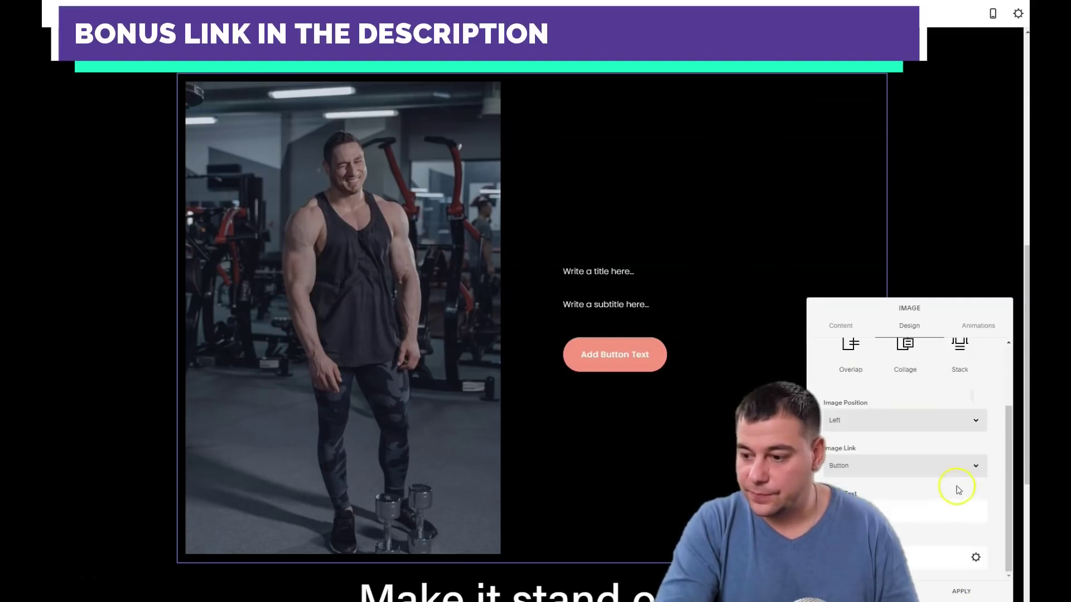
{"action": "left_click", "coordinate": [956, 474]}
Label the card button Book Now, apply it, and replace the placeholder title with "My name is Mike"
{"action": "left_click", "coordinate": [852, 396]}
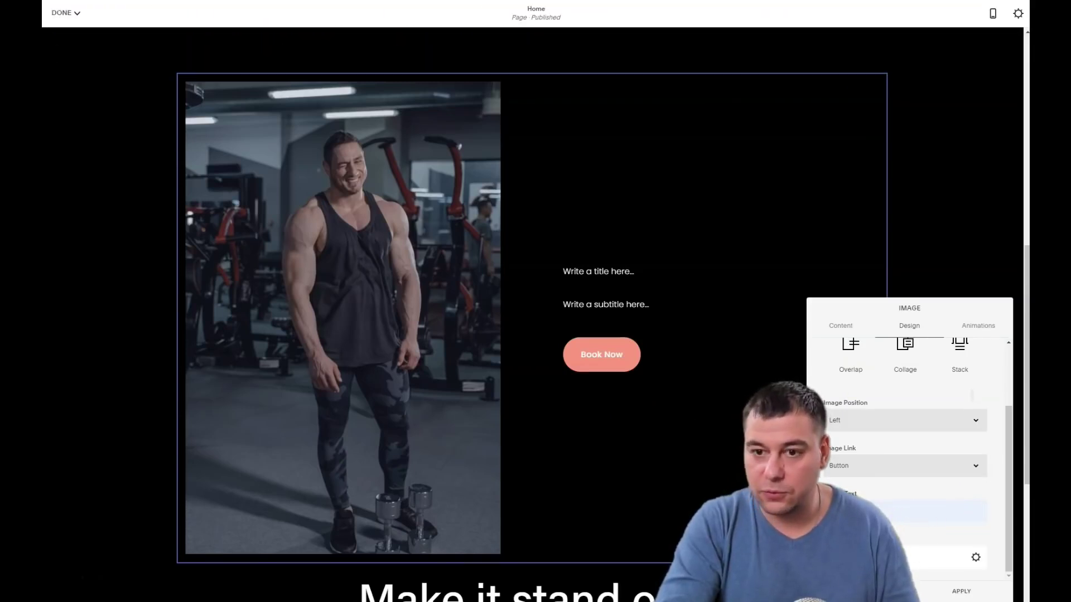
{"action": "left_click", "coordinate": [963, 593]}
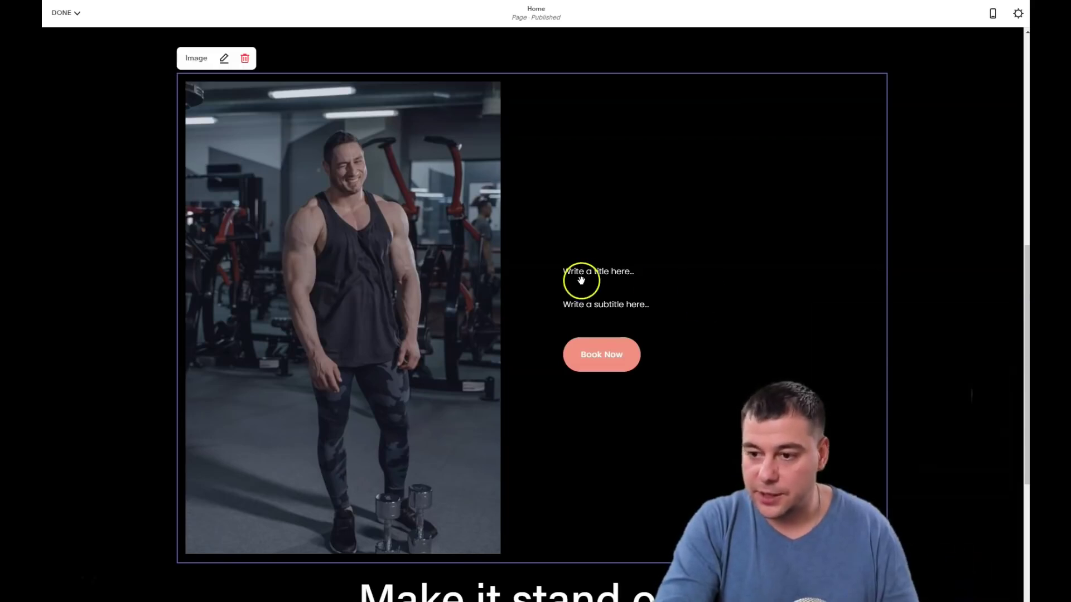
{"action": "left_click", "coordinate": [584, 274]}
{"action": "left_click", "coordinate": [619, 272]}
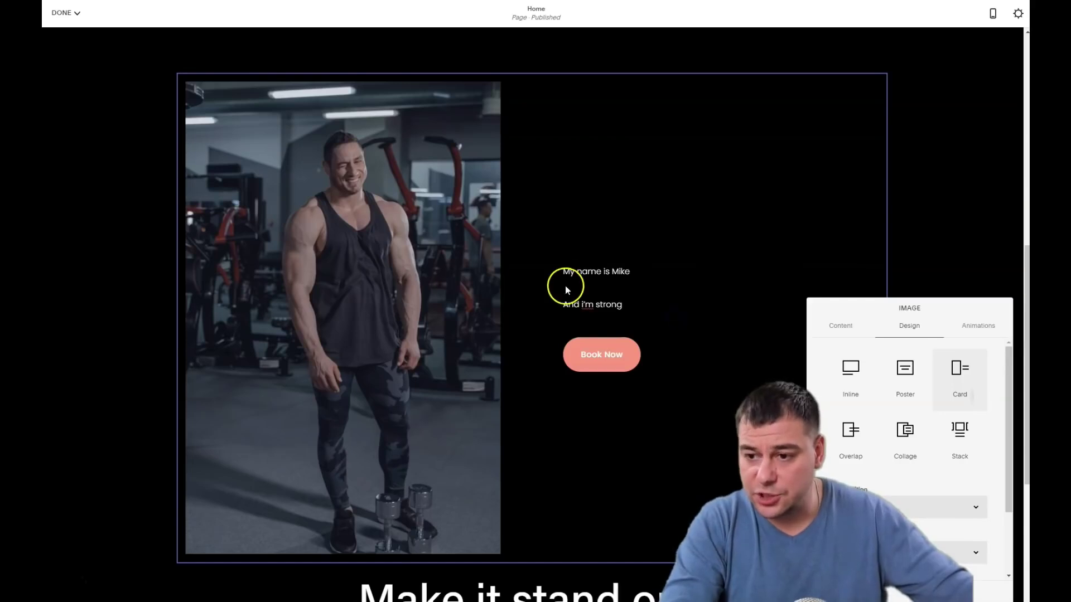
{"action": "left_click", "coordinate": [564, 278]}
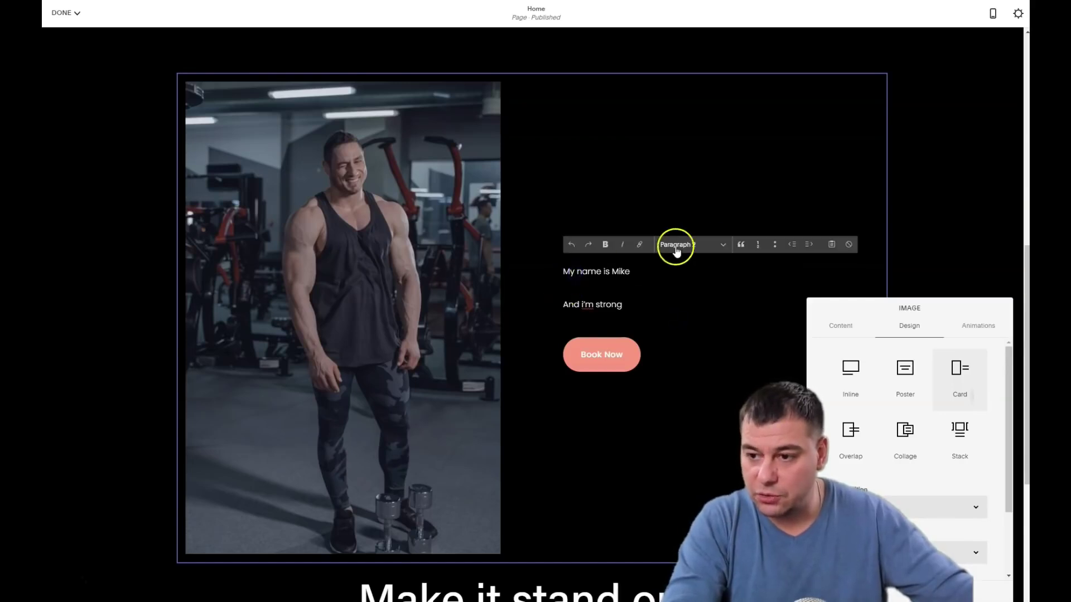
Make "My name is Mike" a Heading 1 and give "And i'm strong" a larger heading style
{"action": "left_click", "coordinate": [676, 251]}
{"action": "left_click", "coordinate": [678, 261]}
{"action": "left_click", "coordinate": [605, 385]}
{"action": "left_click", "coordinate": [678, 348]}
{"action": "left_click", "coordinate": [678, 390]}
Reword the "Make it stand out." heading, typing "do the same" over it
{"action": "scroll", "coordinate": [641, 437], "scroll_direction": "down", "scroll_amount": 5}
{"action": "left_click", "coordinate": [513, 301]}
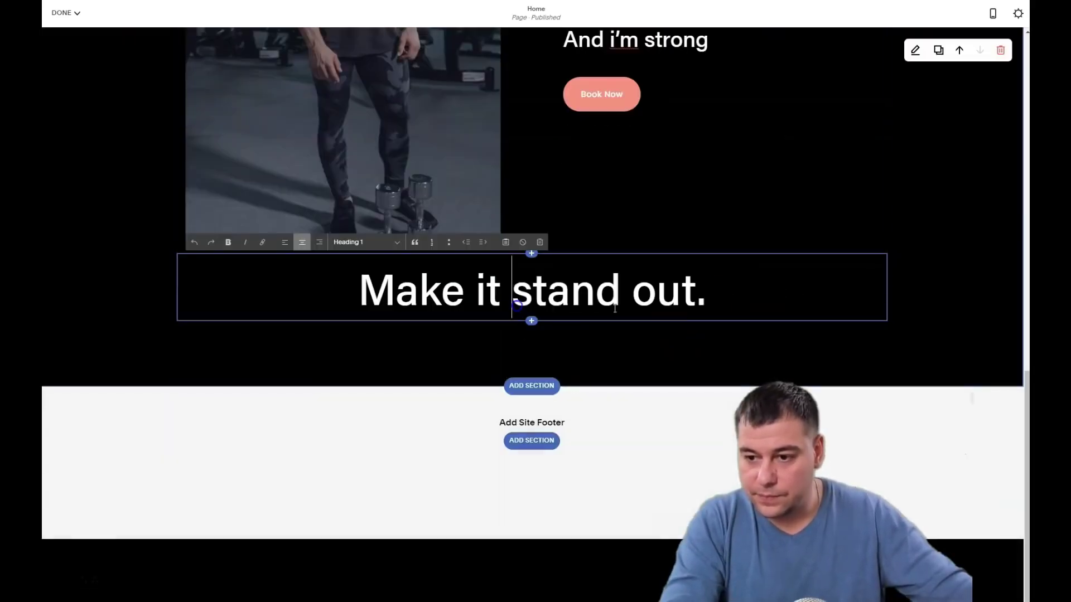
{"action": "left_click_drag", "start_coordinate": [707, 301], "coordinate": [345, 303]}
{"action": "type", "text": "do the same"}
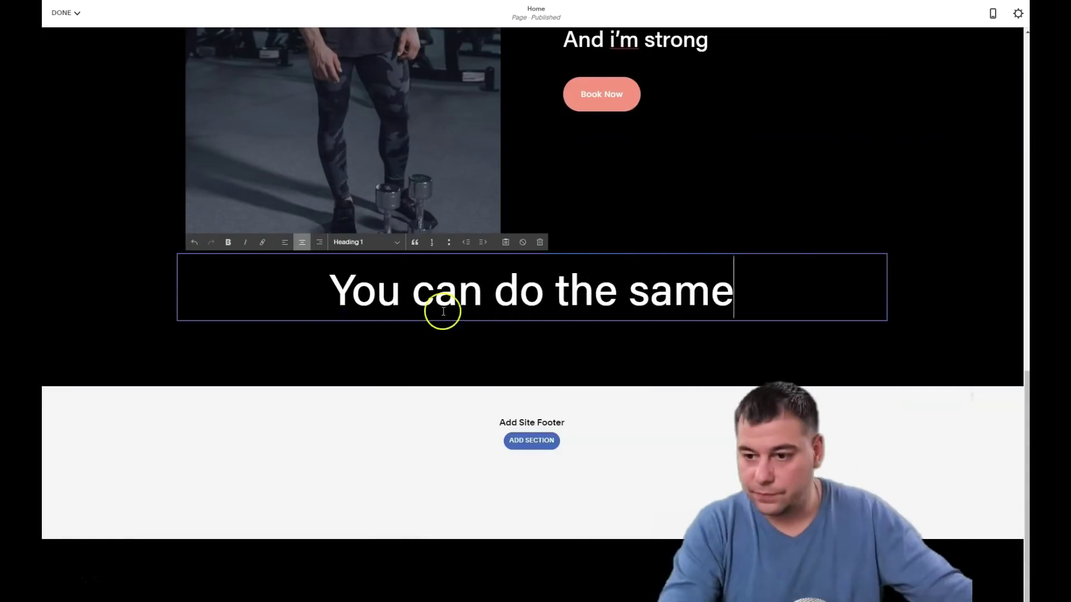
{"action": "key", "text": "Escape"}
{"action": "scroll", "coordinate": [640, 286], "scroll_direction": "up", "scroll_amount": 6}
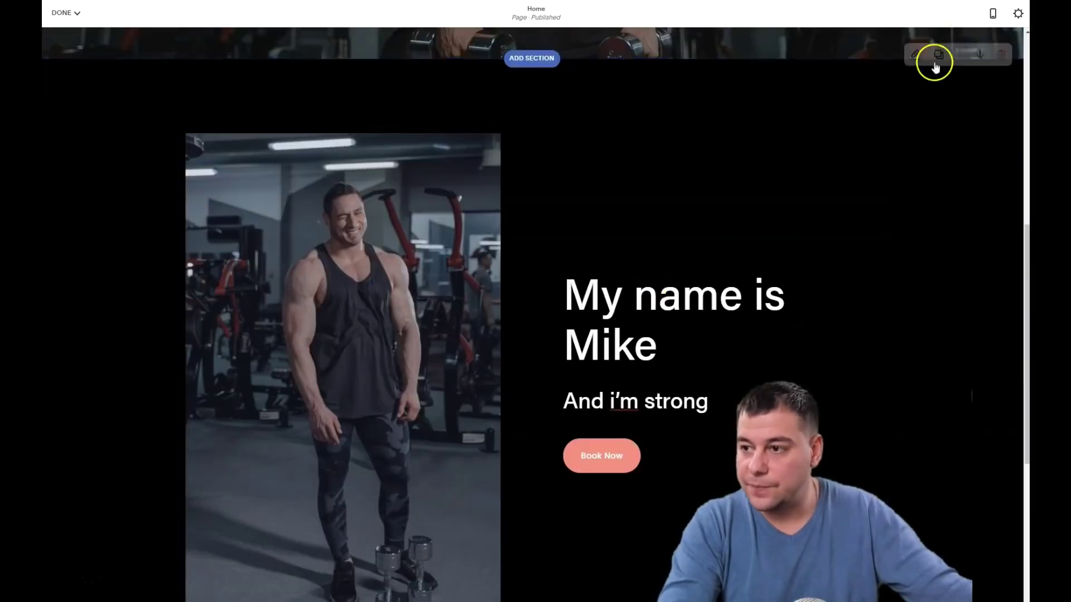
Set the card section's height to S, keeping its content width at M
{"action": "left_click", "coordinate": [915, 82]}
{"action": "left_click", "coordinate": [884, 129]}
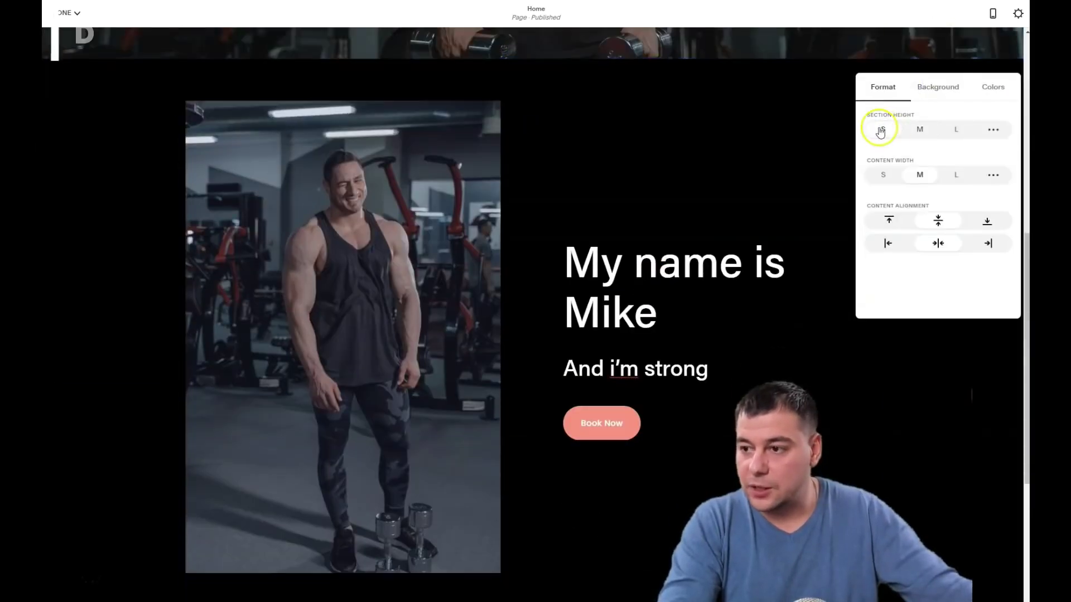
{"action": "left_click", "coordinate": [883, 175]}
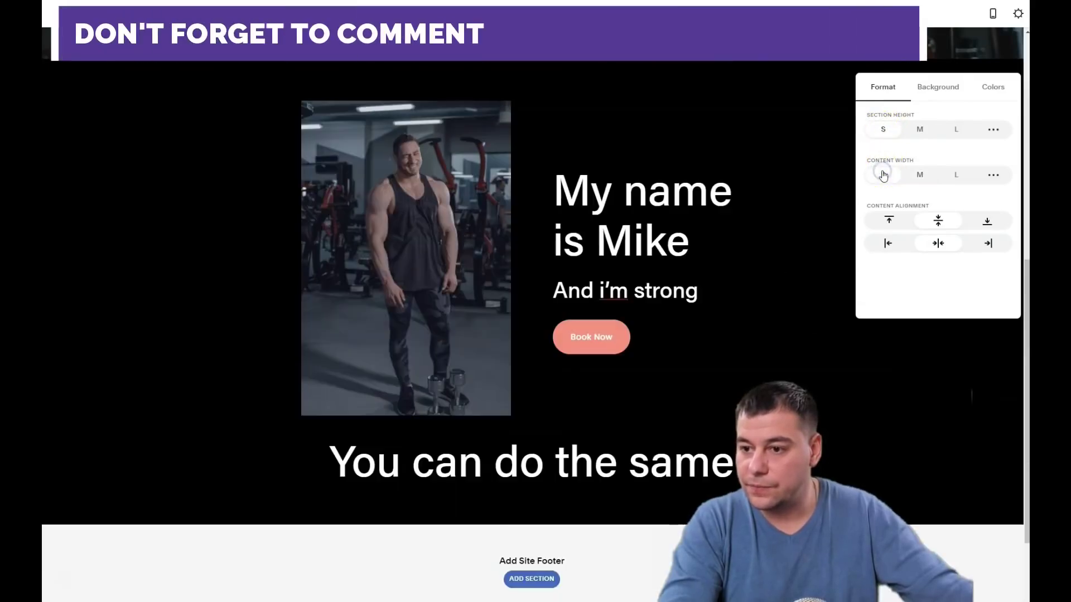
{"action": "left_click", "coordinate": [921, 175]}
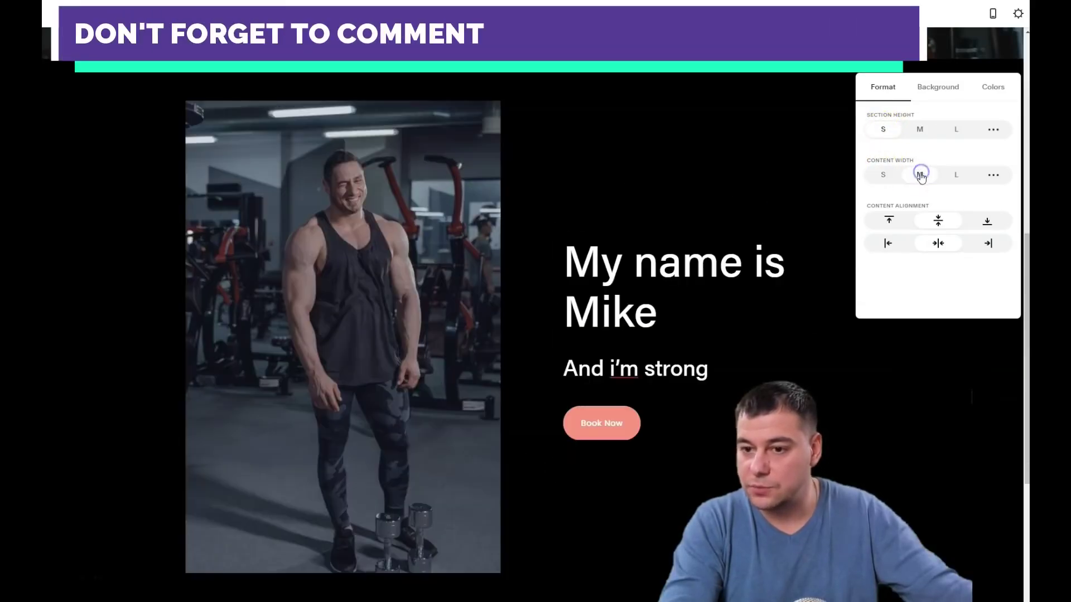
{"action": "scroll", "coordinate": [770, 239], "scroll_direction": "down", "scroll_amount": 5}
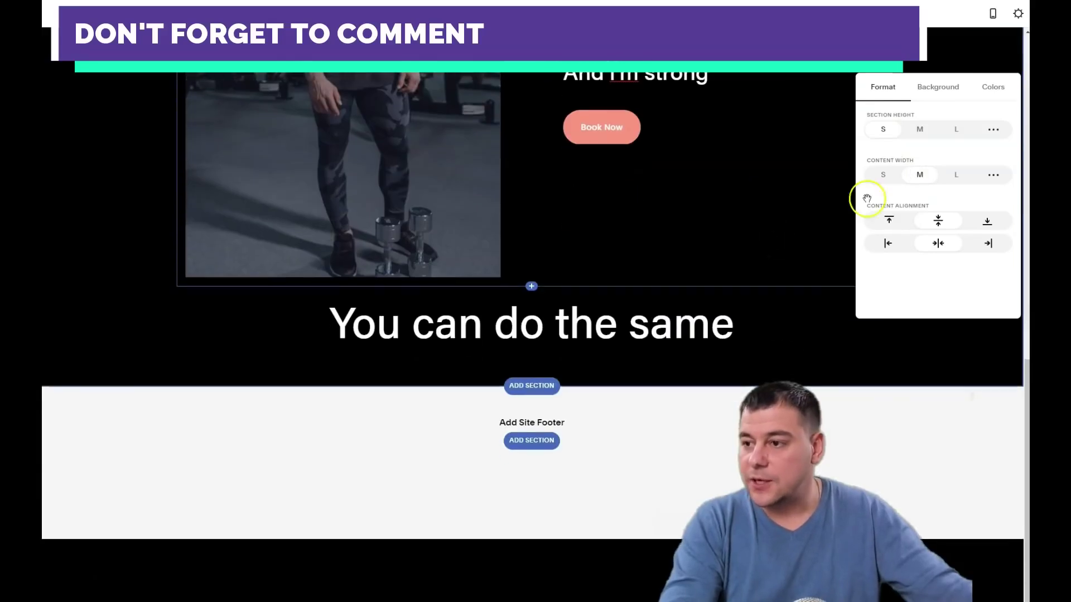
{"action": "left_click", "coordinate": [770, 191]}
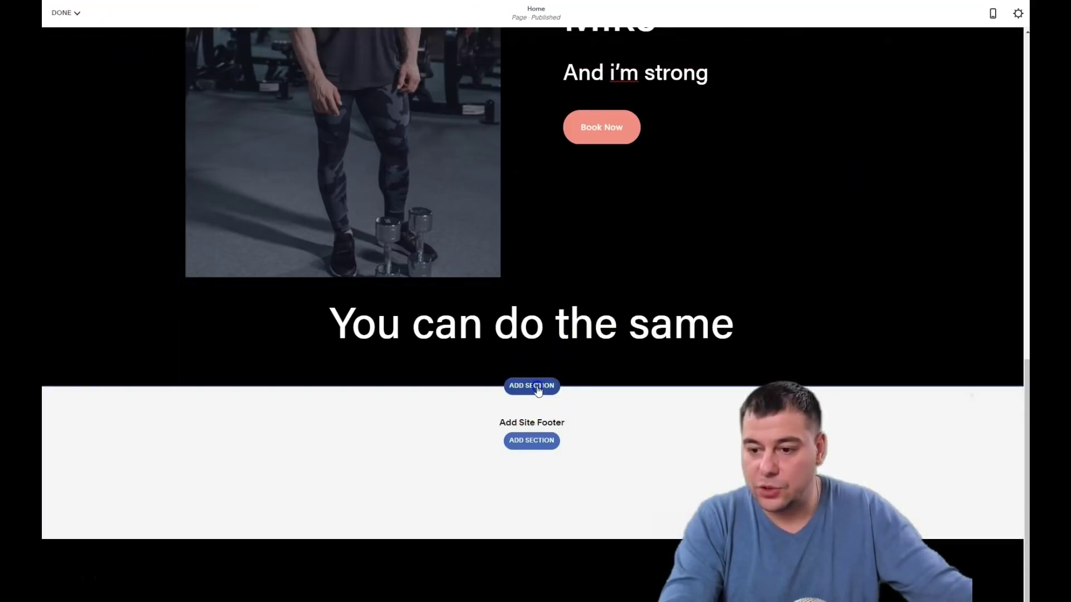
Add a six-image 3x2 grid gallery section and open its images for replacement
{"action": "left_click", "coordinate": [538, 389]}
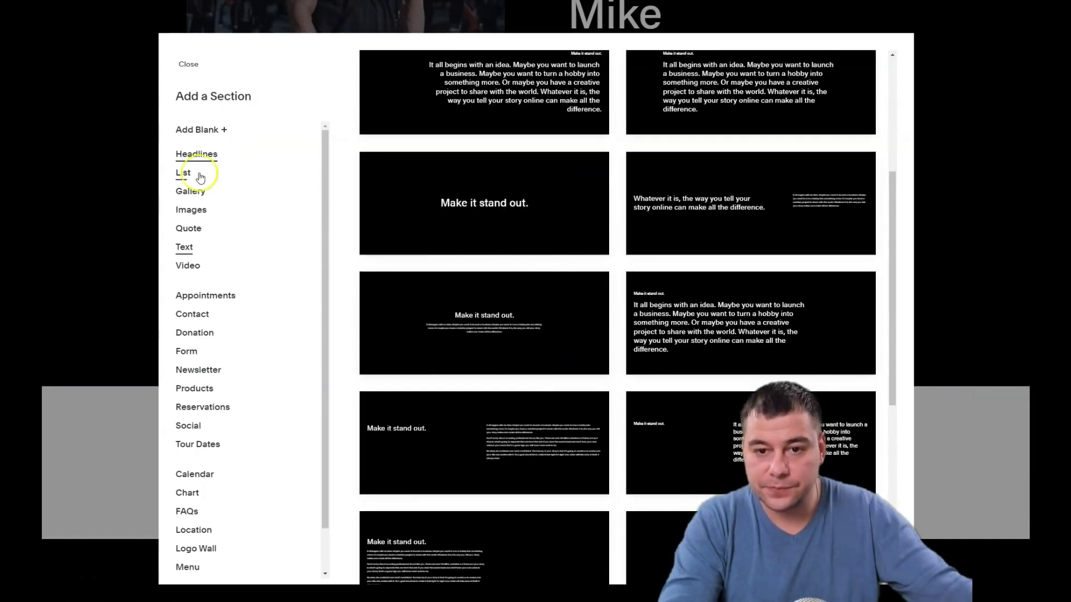
{"action": "left_click", "coordinate": [187, 193]}
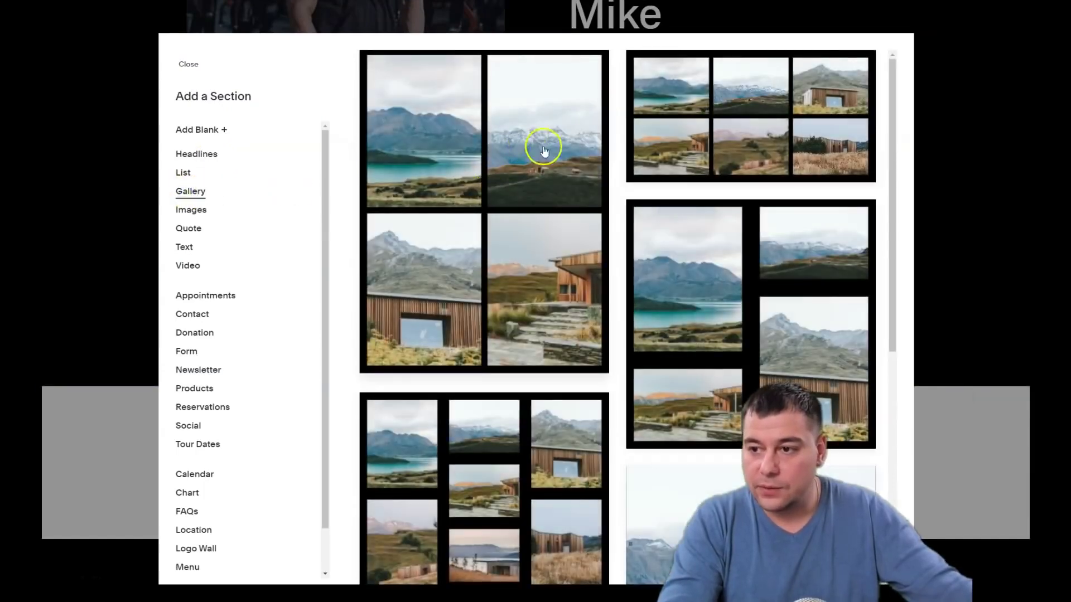
{"action": "left_click", "coordinate": [704, 117]}
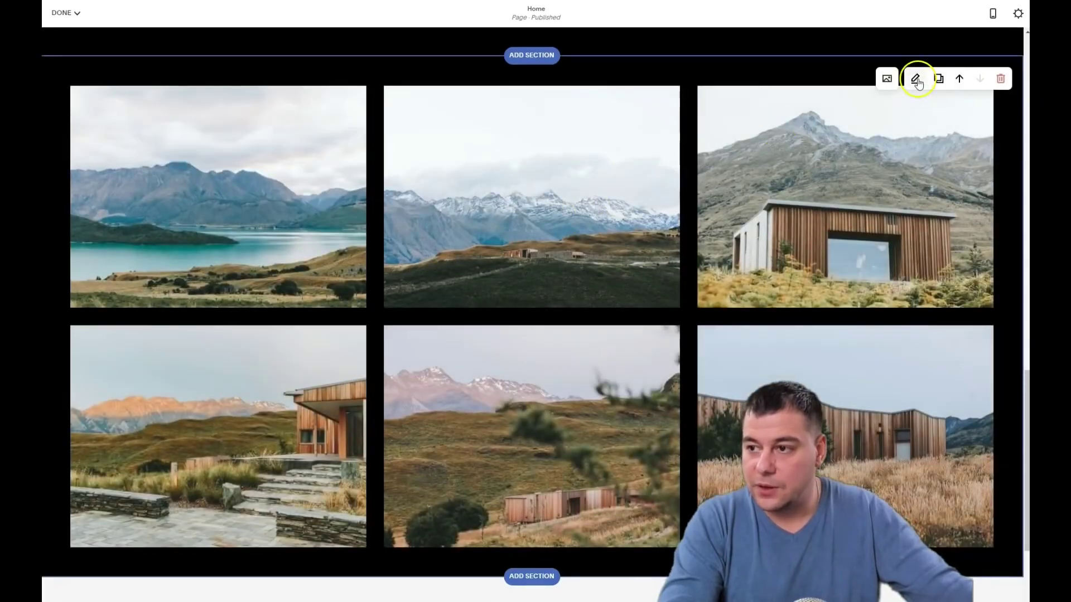
{"action": "left_click", "coordinate": [888, 79]}
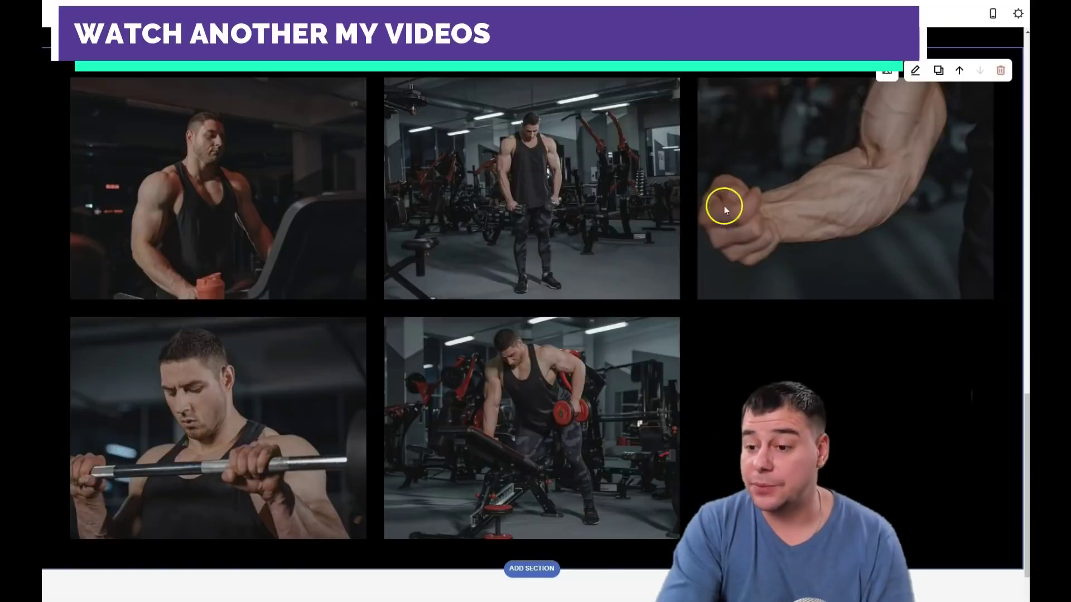
Change the gallery type to Slideshow: Full with medium (M) height
{"action": "scroll", "coordinate": [670, 223], "scroll_direction": "down", "scroll_amount": 2}
{"action": "scroll", "coordinate": [687, 207], "scroll_direction": "up", "scroll_amount": 2}
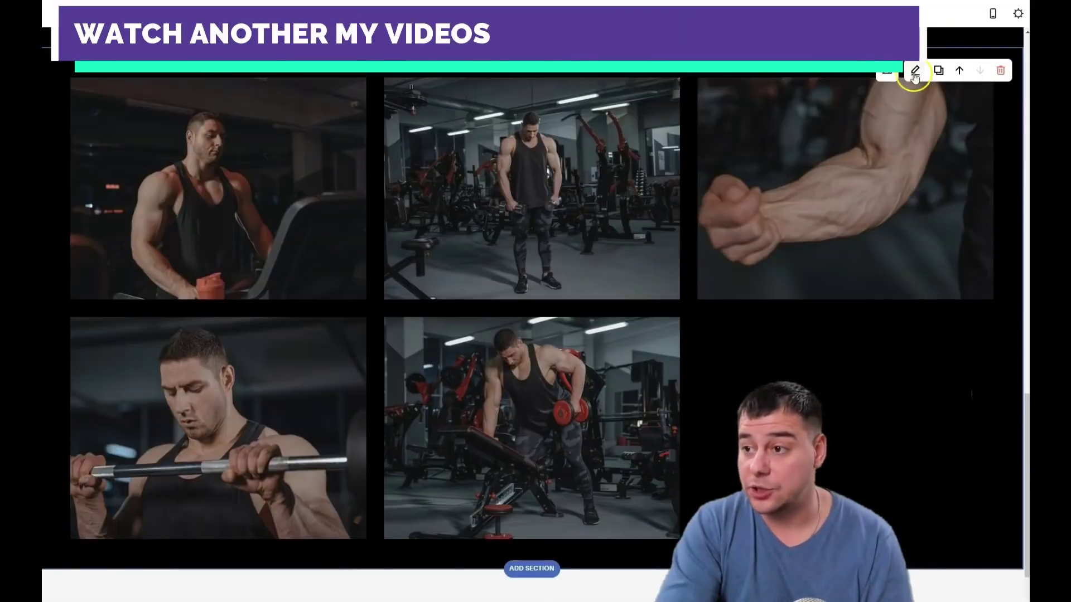
{"action": "left_click", "coordinate": [914, 71]}
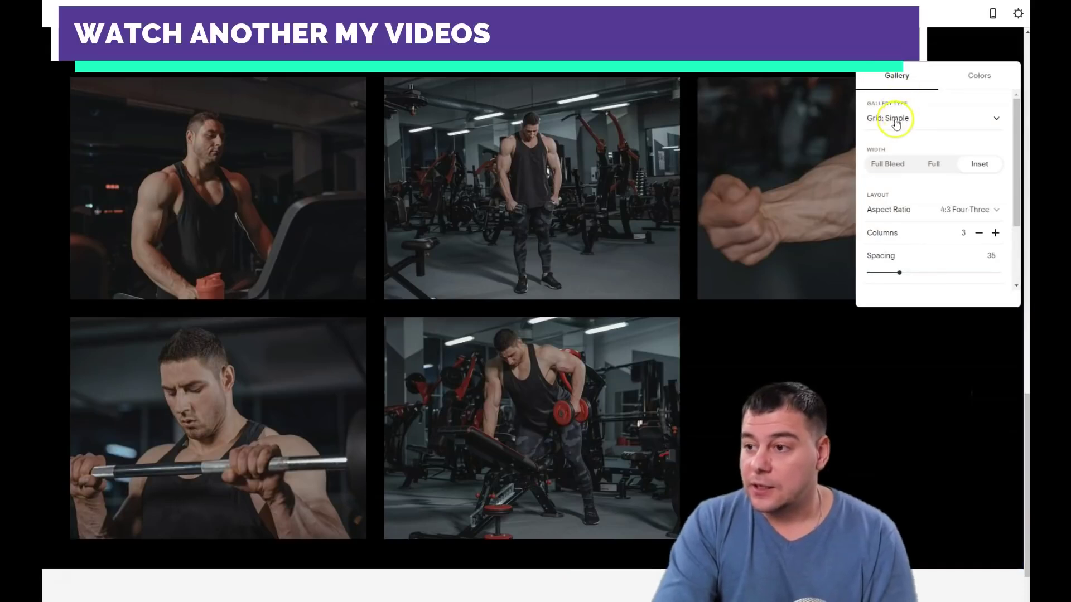
{"action": "left_click", "coordinate": [997, 120]}
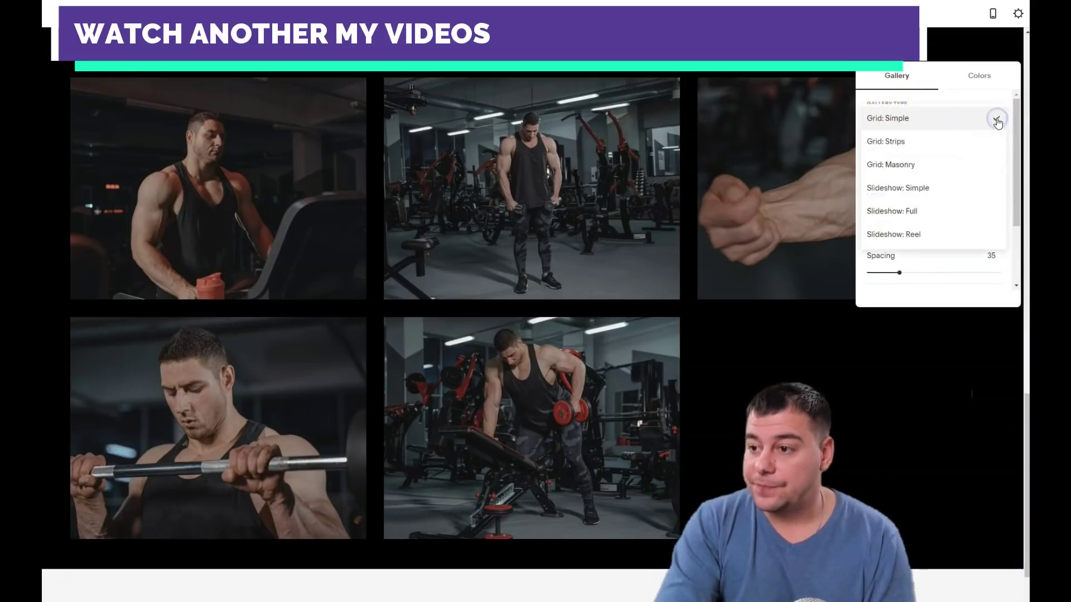
{"action": "left_click", "coordinate": [910, 213]}
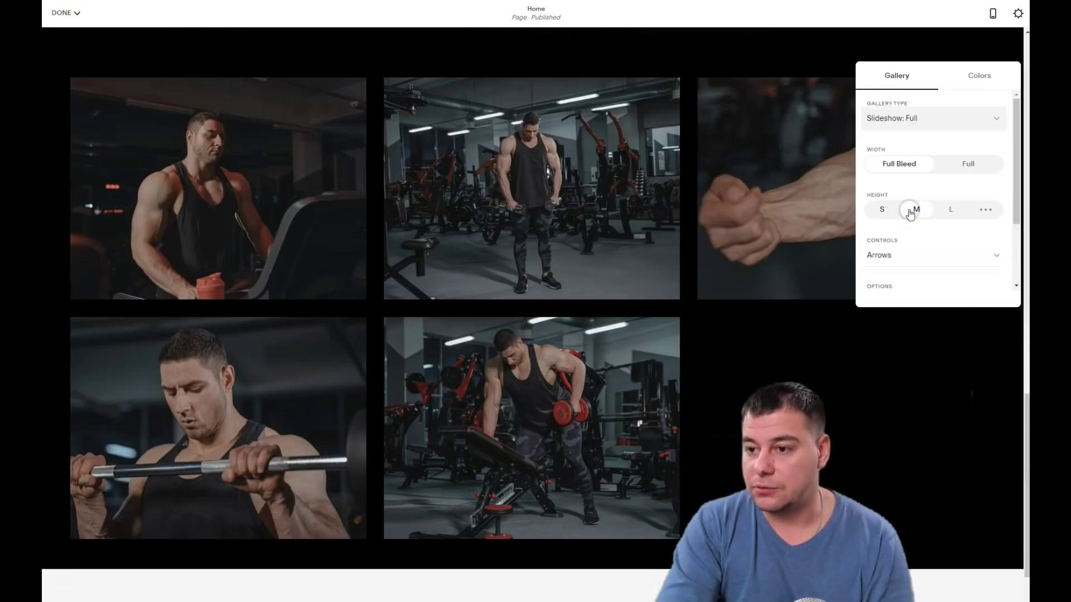
{"action": "left_click", "coordinate": [909, 222]}
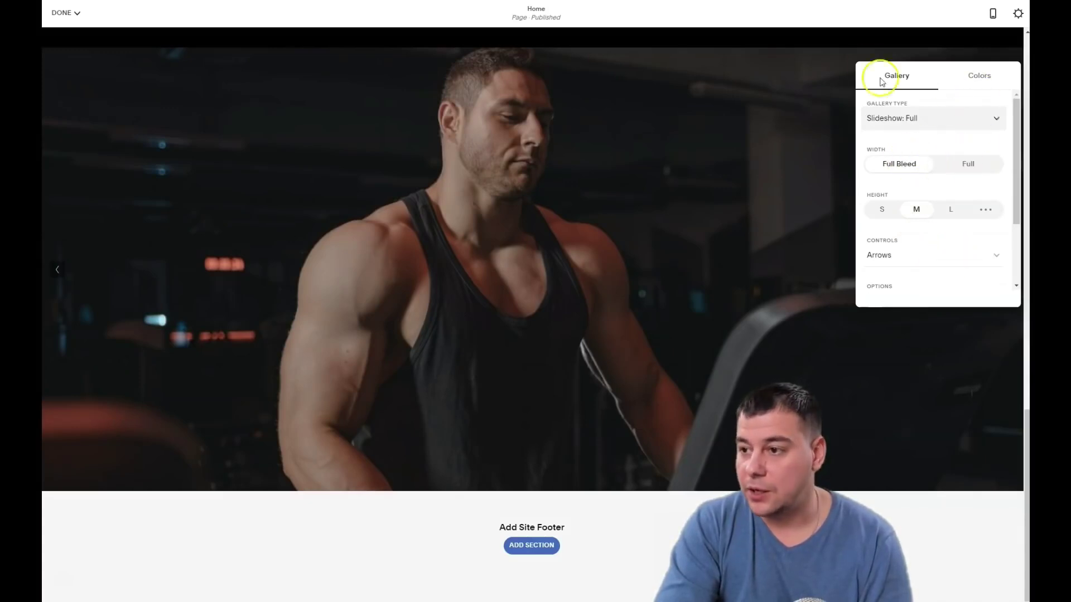
{"action": "left_click", "coordinate": [818, 115]}
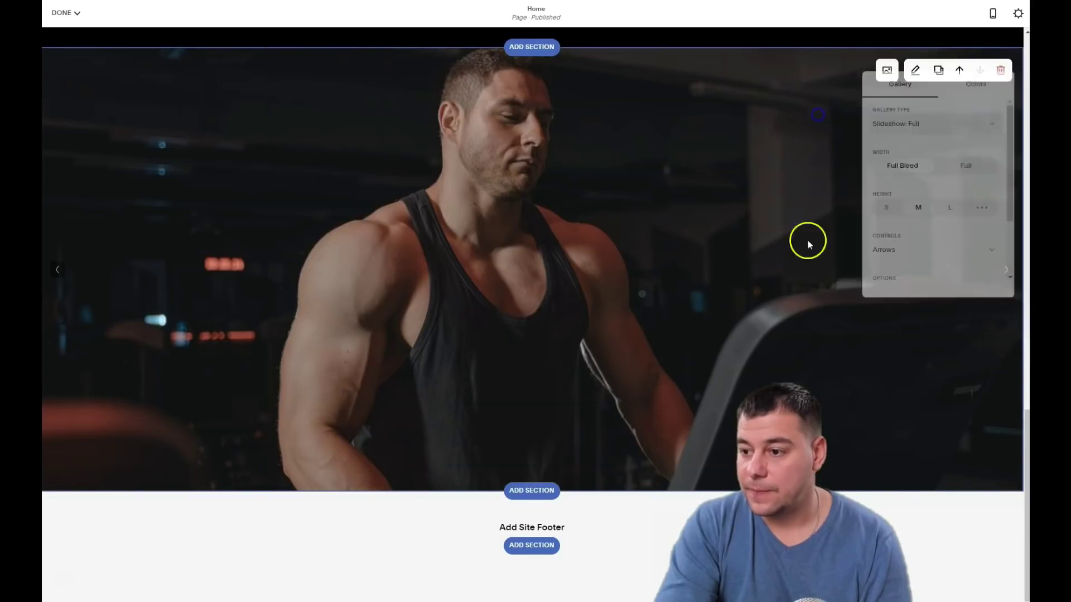
{"action": "scroll", "coordinate": [604, 232], "scroll_direction": "up", "scroll_amount": 10}
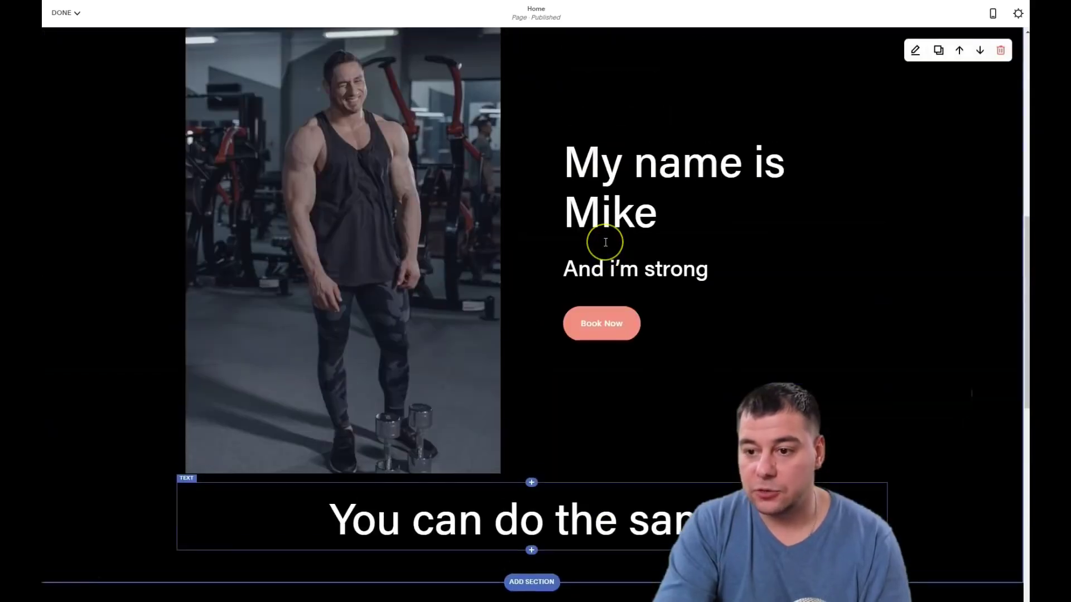
{"action": "scroll", "coordinate": [604, 233], "scroll_direction": "down", "scroll_amount": 10}
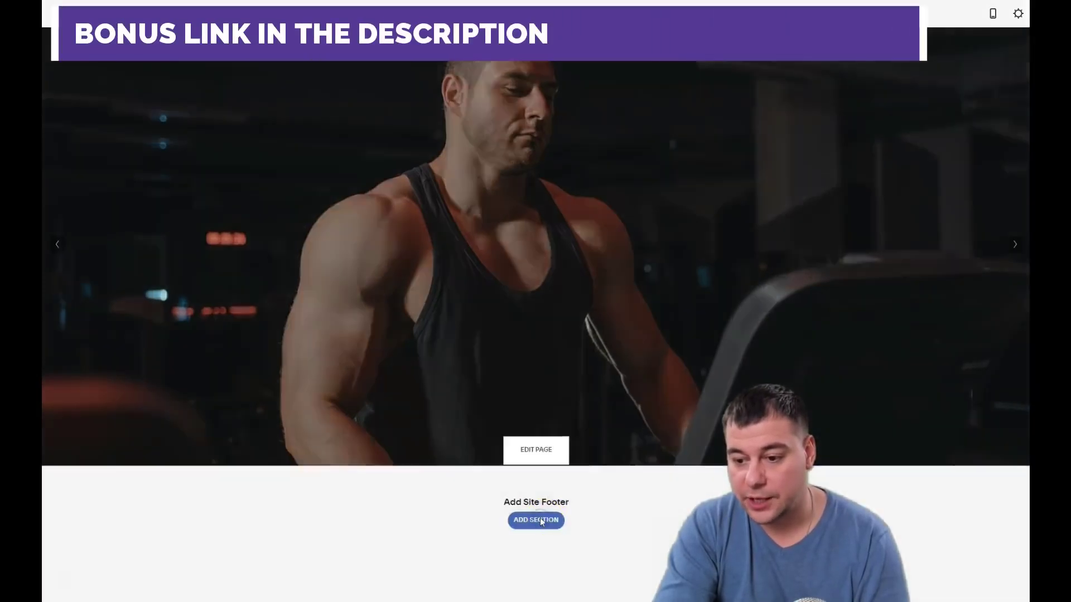
Add a site footer layout containing the site title and an email link
{"action": "left_click", "coordinate": [540, 520]}
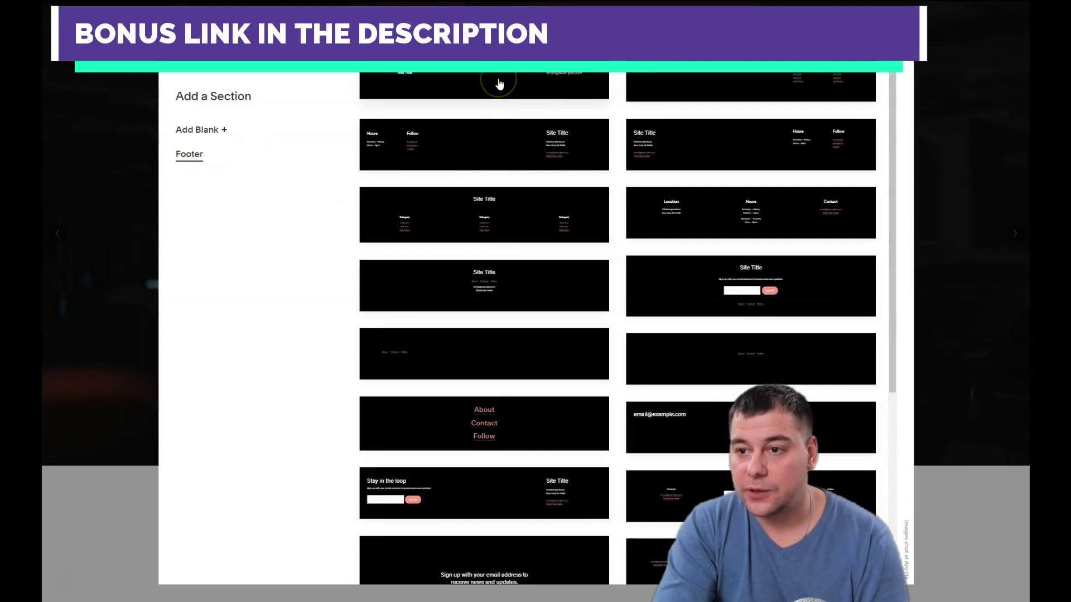
{"action": "left_click", "coordinate": [493, 139]}
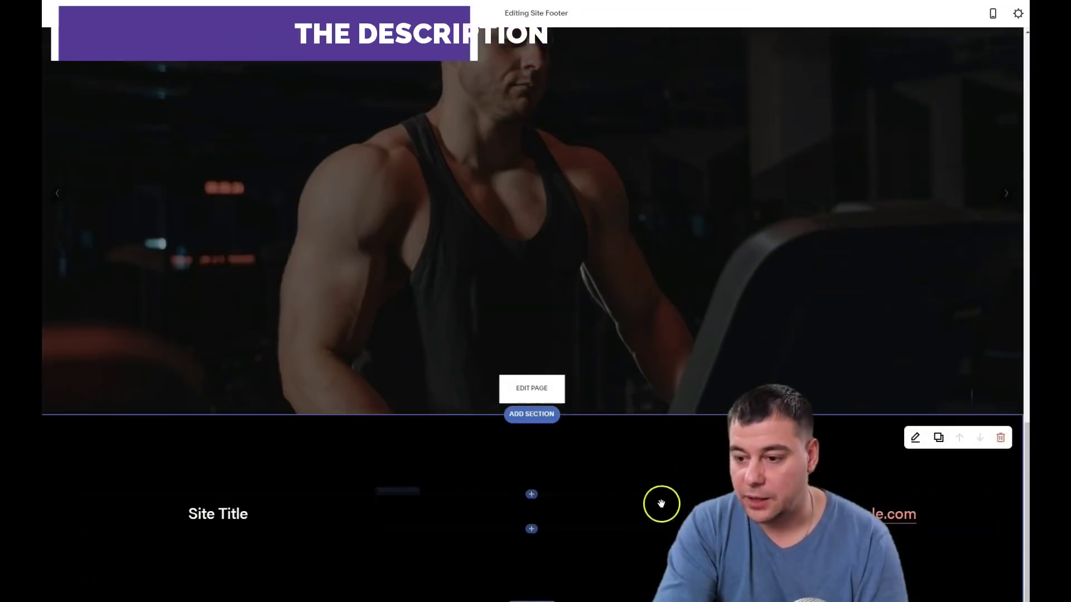
{"action": "left_click", "coordinate": [532, 494]}
{"action": "left_click", "coordinate": [440, 479]}
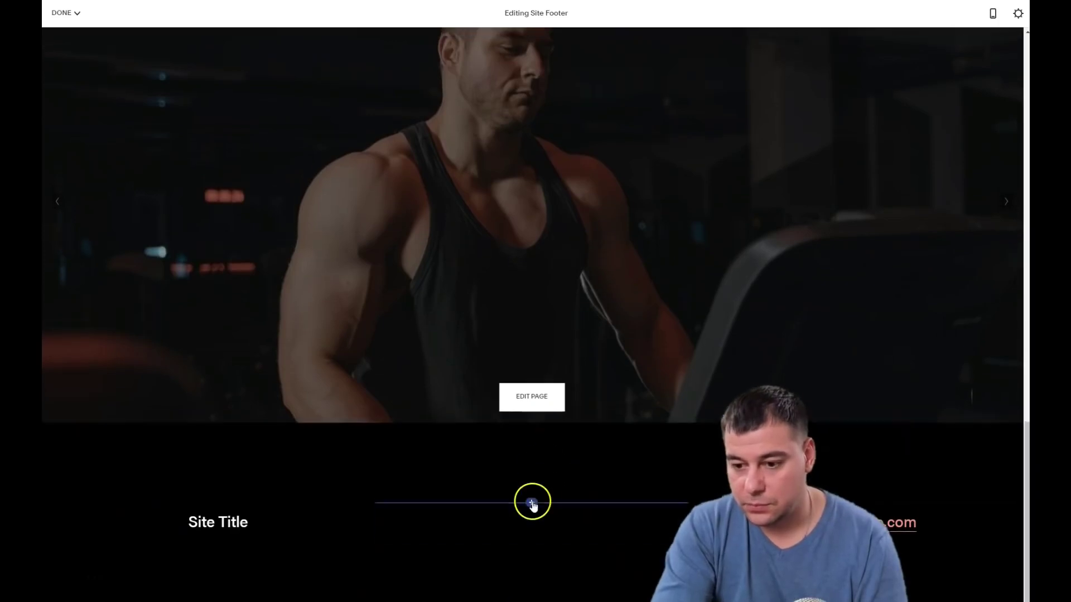
Insert a button block labelled "Want to fit up" in the footer's middle column
{"action": "left_click", "coordinate": [532, 504]}
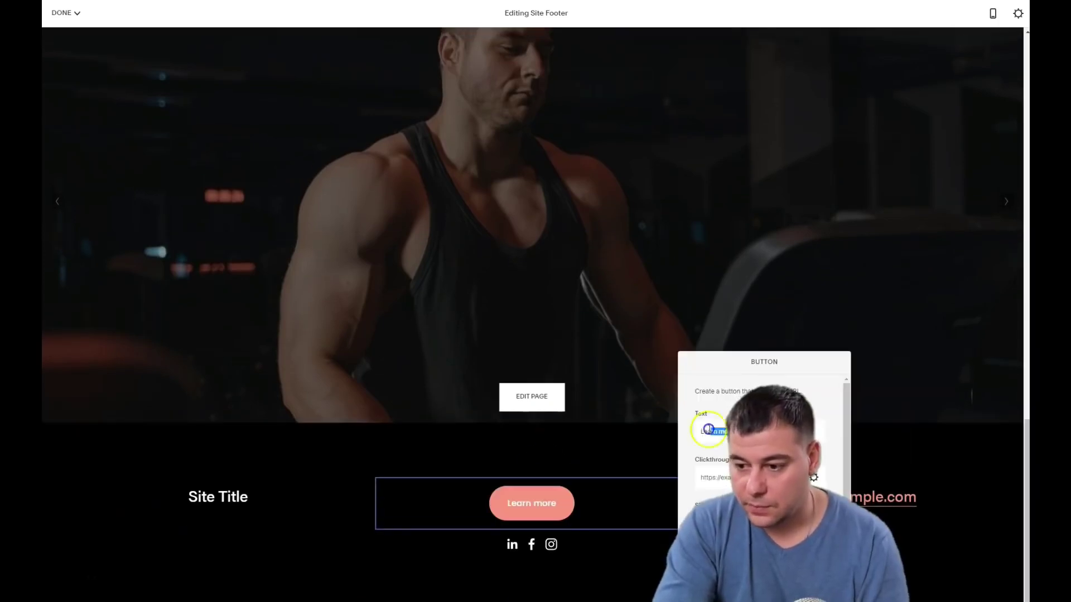
{"action": "type", "text": "Want my traini"}
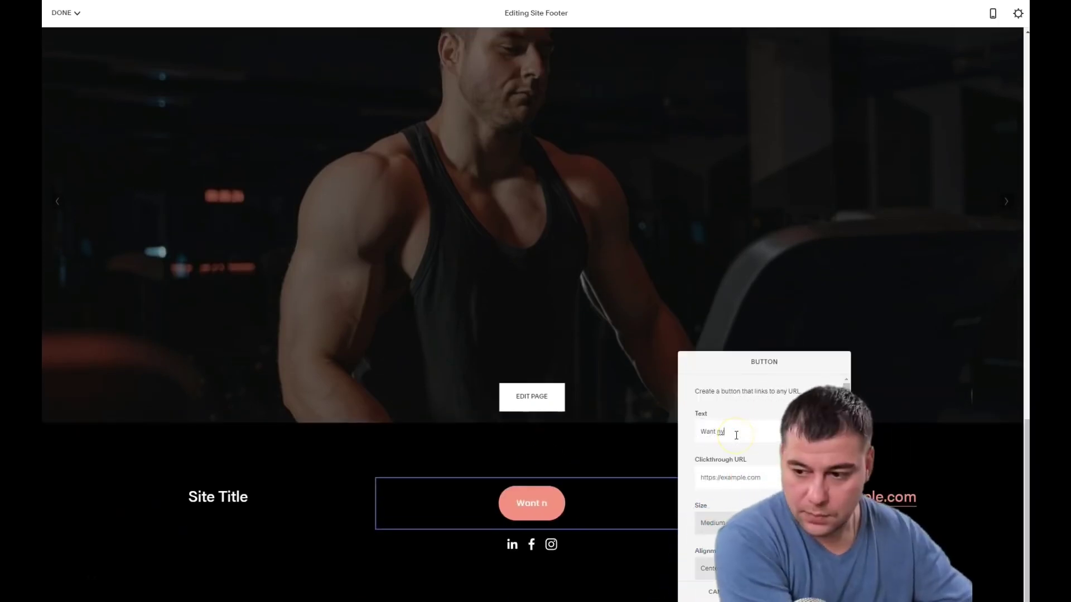
{"action": "key", "text": "BackSpace"}
{"action": "key", "text": "BackSpace"}
{"action": "key", "text": "BackSpace"}
{"action": "key", "text": "BackSpace"}
{"action": "key", "text": "BackSpace"}
{"action": "key", "text": "BackSpace"}
{"action": "key", "text": "BackSpace"}
{"action": "key", "text": "BackSpace"}
{"action": "key", "text": "BackSpace"}
{"action": "type", "text": "to fit up"}
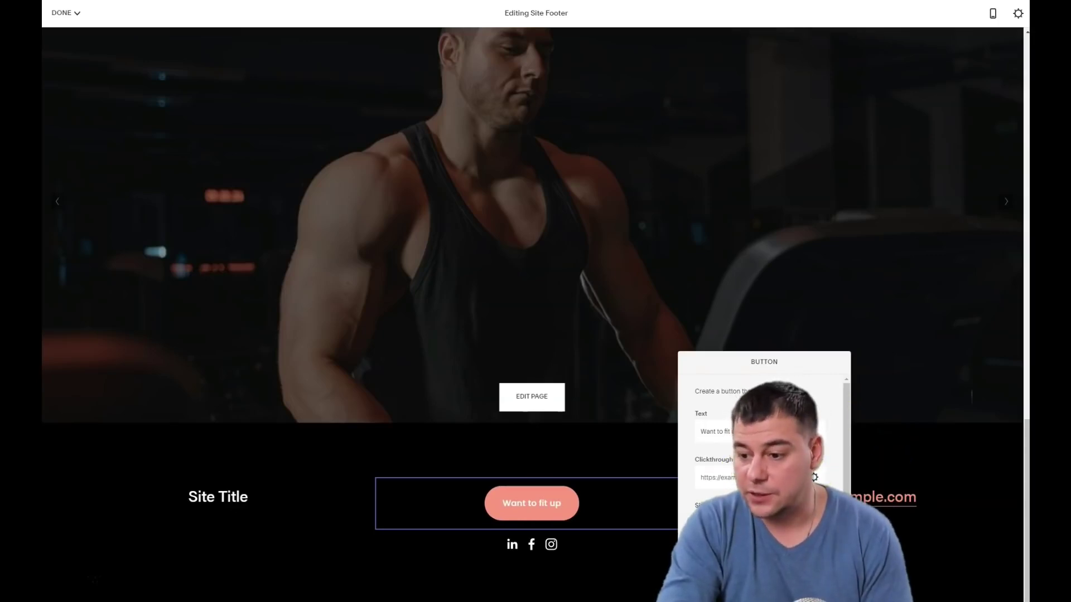
{"action": "left_click", "coordinate": [903, 443]}
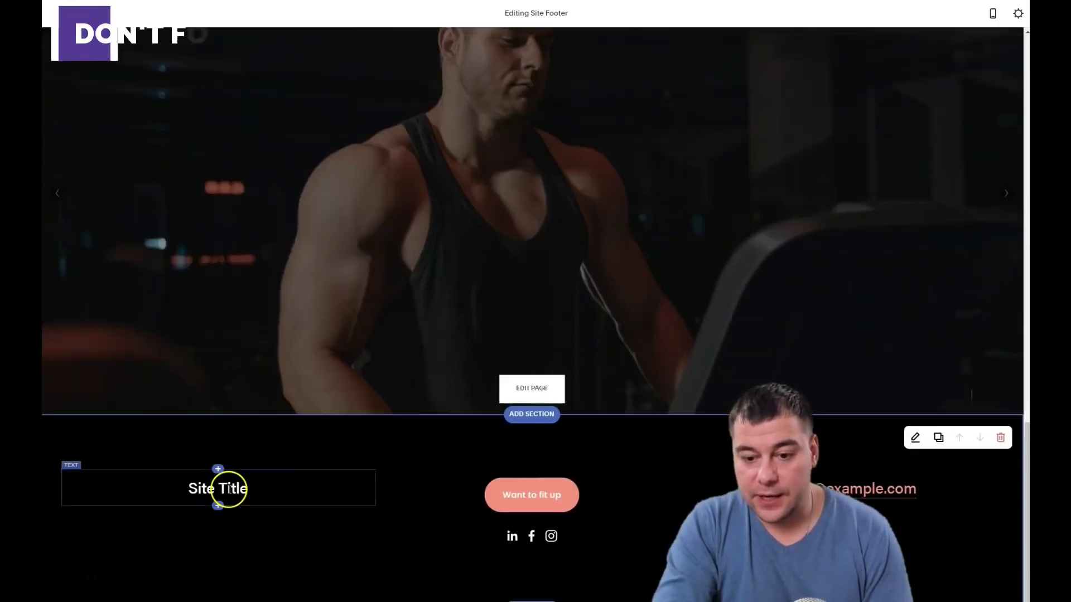
Replace the footer's Site Title placeholder with "Personal trainer"
{"action": "left_click", "coordinate": [262, 493]}
{"action": "left_click_drag", "start_coordinate": [258, 490], "coordinate": [181, 493]}
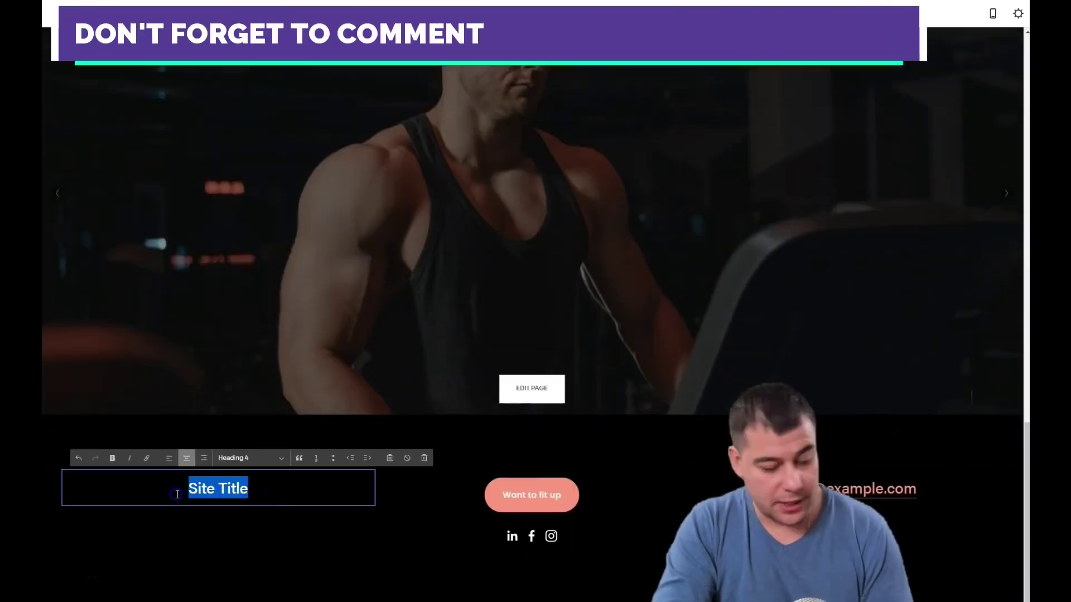
{"action": "type", "text": "Personal trainer"}
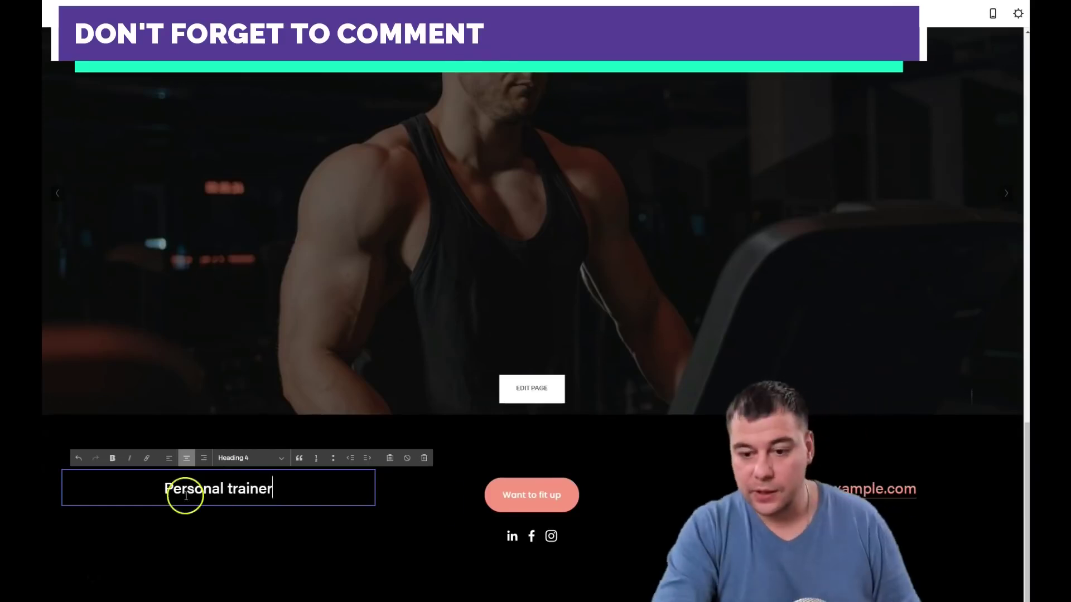
{"action": "left_click", "coordinate": [483, 442]}
Check the page in mobile preview, return to desktop view, and save the footer with Done > Save
{"action": "scroll", "coordinate": [611, 432], "scroll_direction": "up", "scroll_amount": 20}
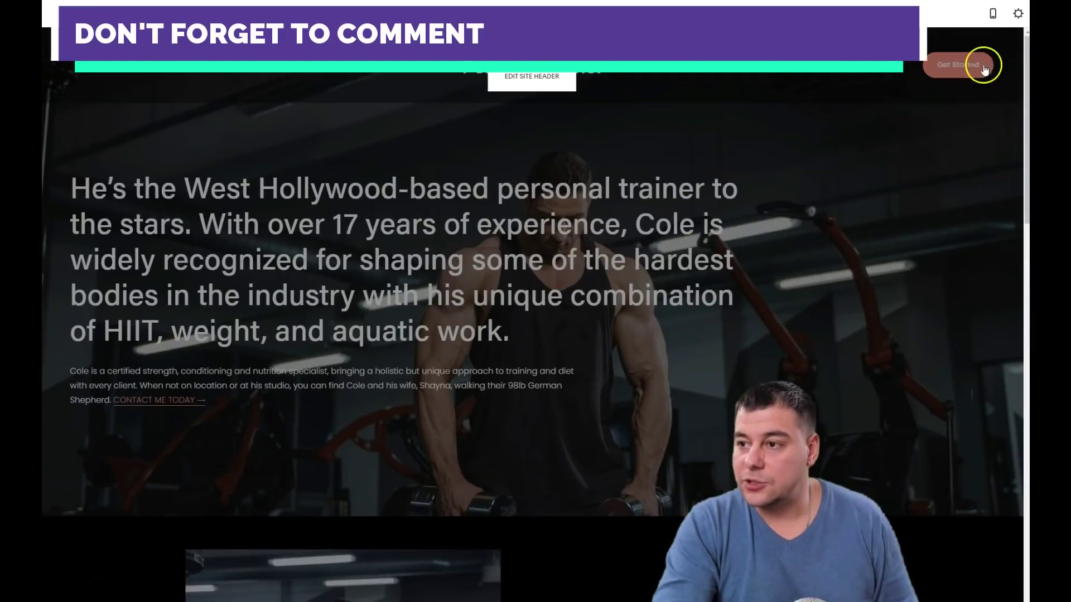
{"action": "left_click", "coordinate": [993, 13]}
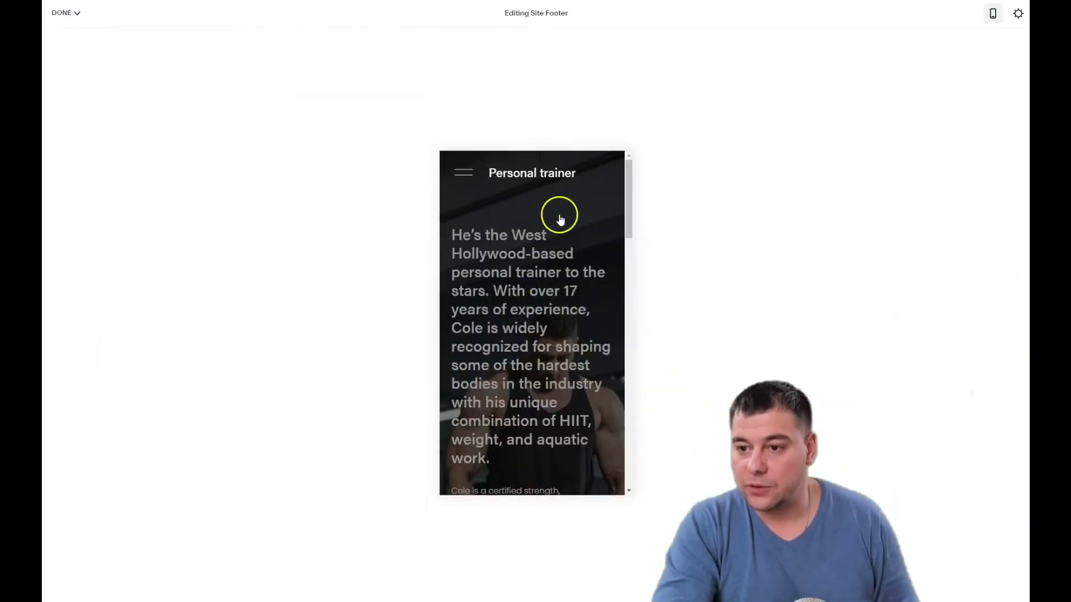
{"action": "scroll", "coordinate": [560, 296], "scroll_direction": "down", "scroll_amount": 5}
{"action": "scroll", "coordinate": [560, 296], "scroll_direction": "down", "scroll_amount": 10}
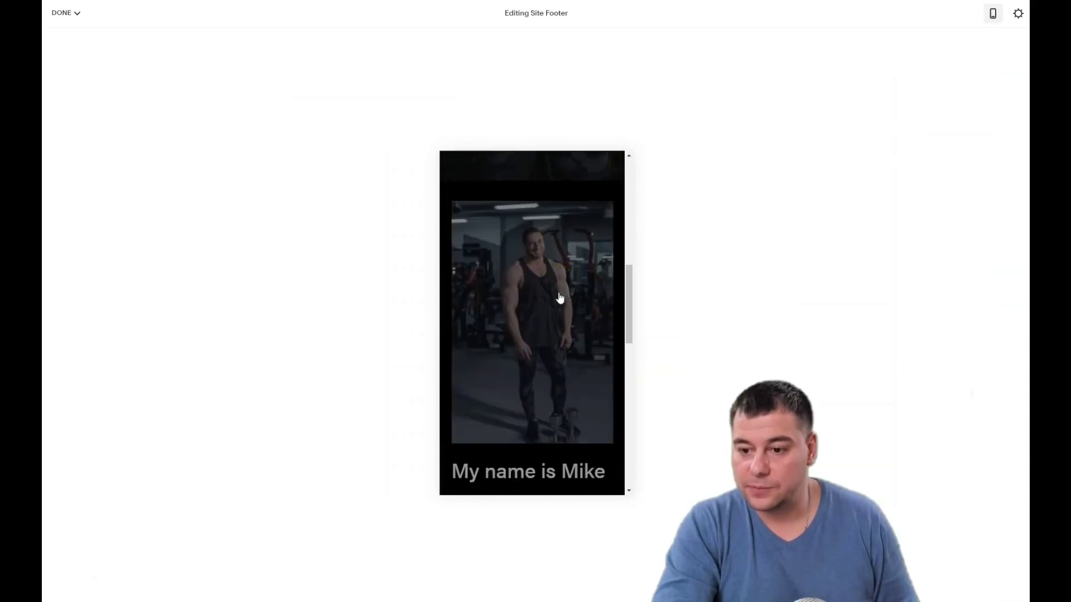
{"action": "scroll", "coordinate": [560, 296], "scroll_direction": "up", "scroll_amount": 15}
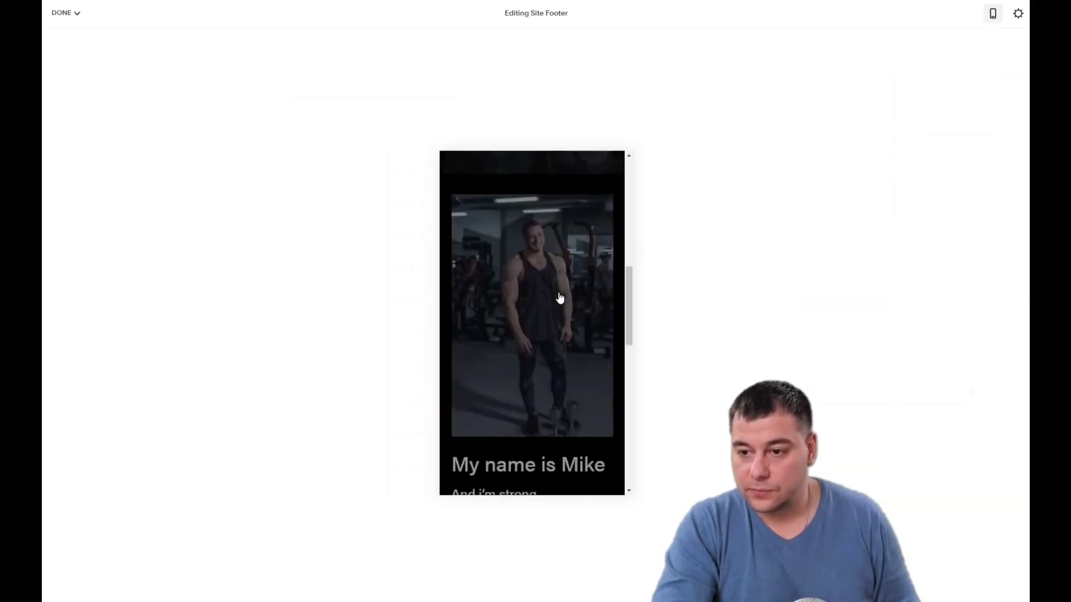
{"action": "left_click", "coordinate": [991, 22]}
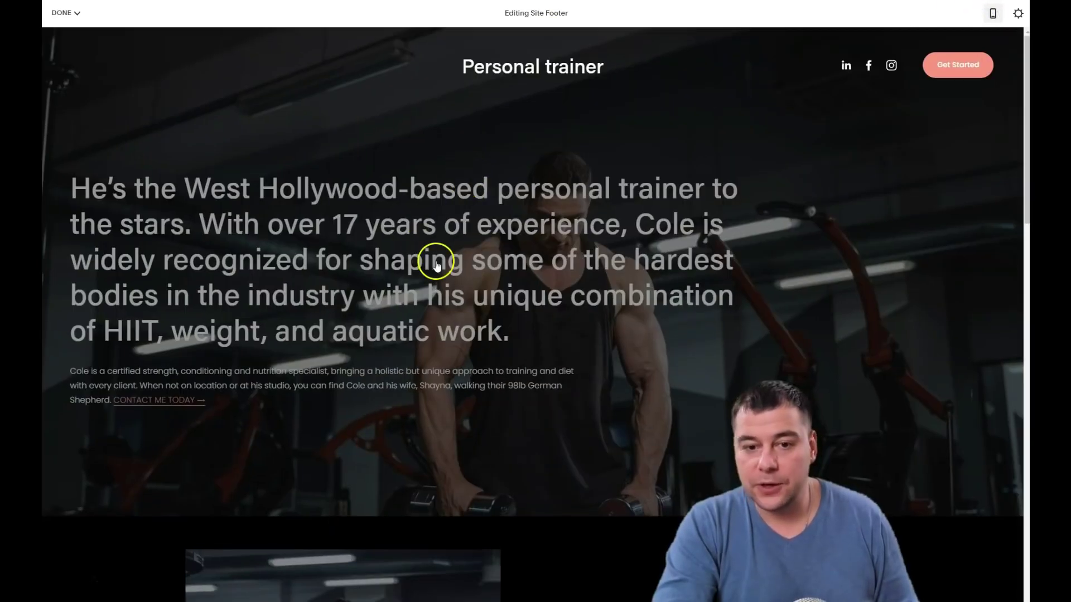
{"action": "left_click", "coordinate": [61, 13]}
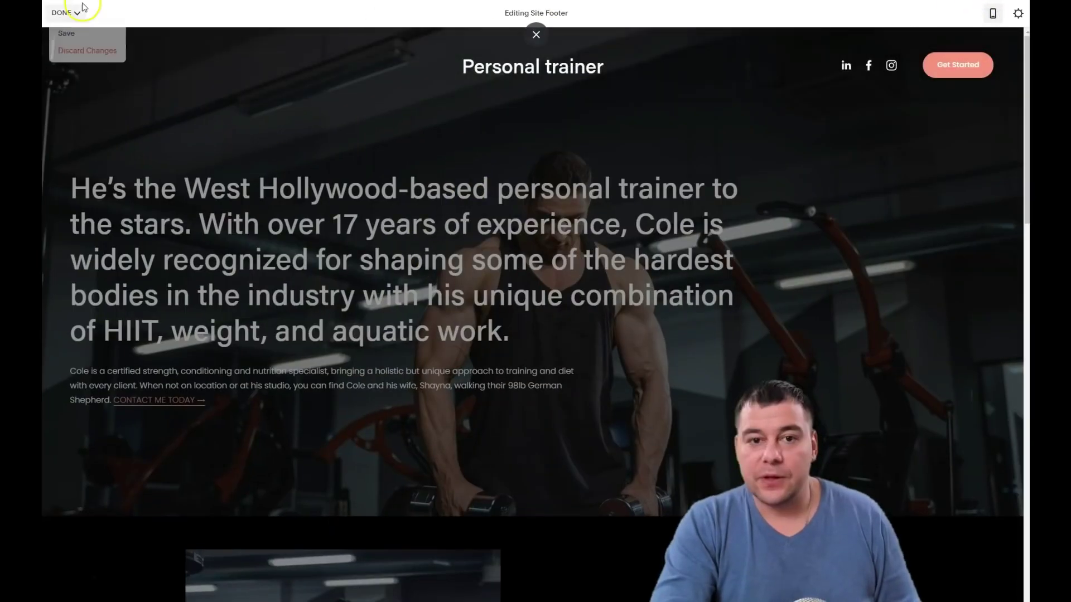
{"action": "left_click", "coordinate": [71, 30]}
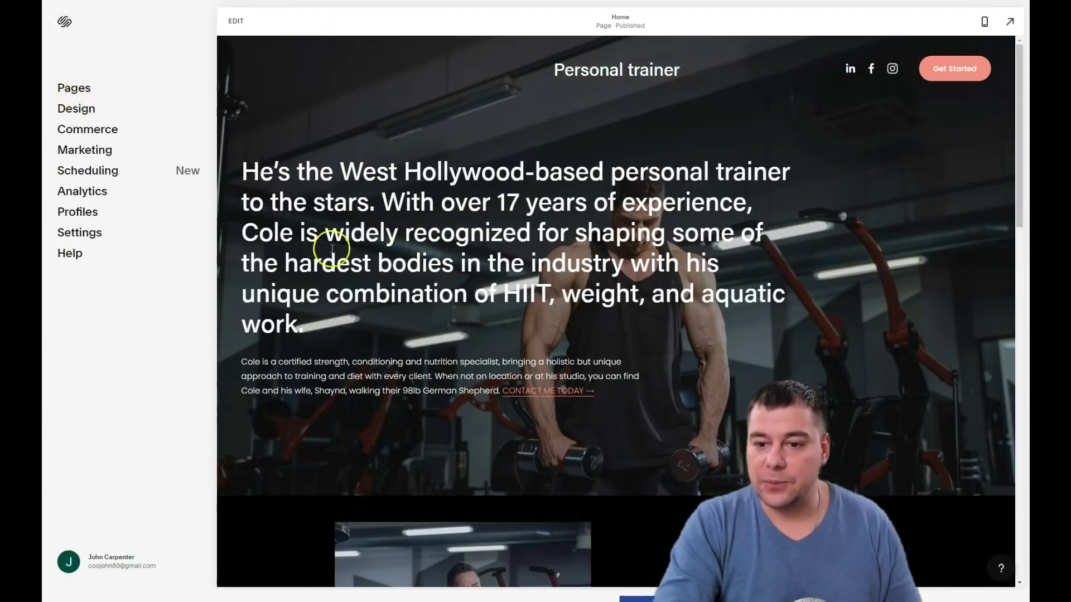
Change the site-wide button shape to Square, keeping the Solid style, then return to Design
{"action": "left_click", "coordinate": [72, 111]}
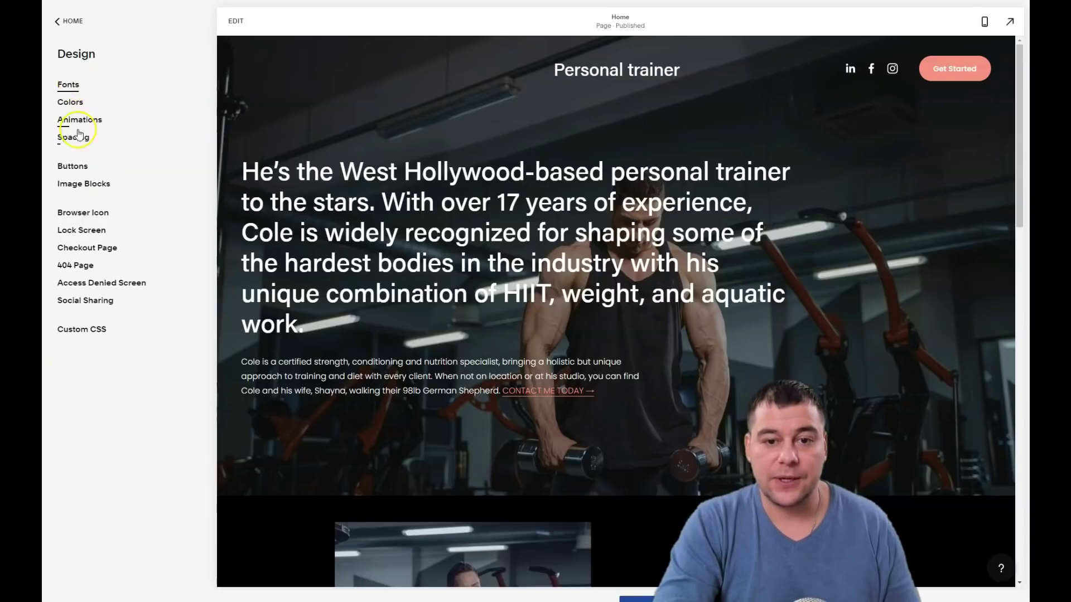
{"action": "left_click", "coordinate": [71, 169]}
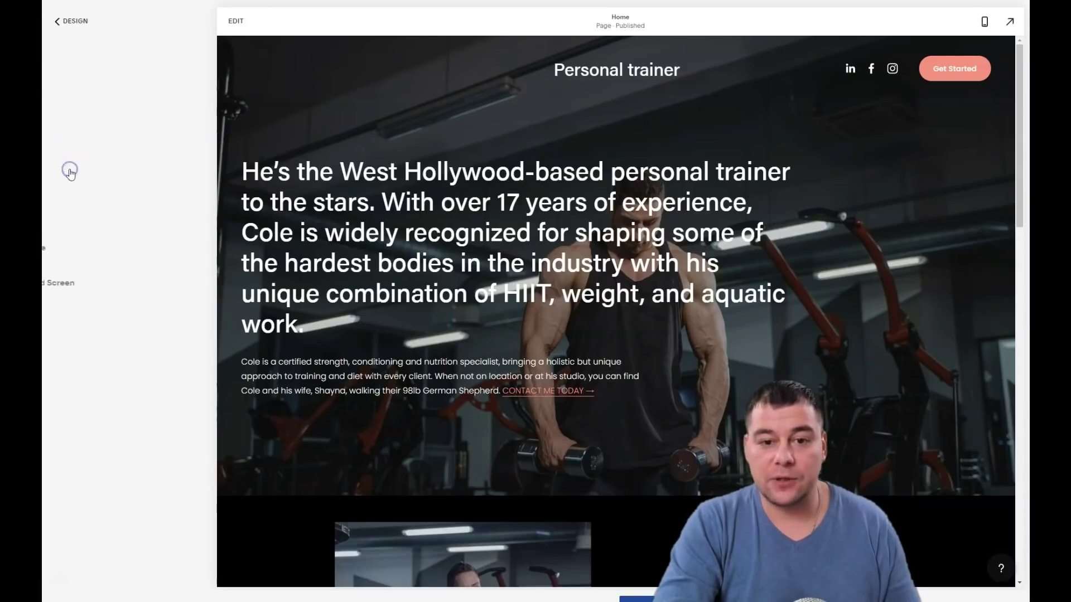
{"action": "left_click", "coordinate": [194, 109]}
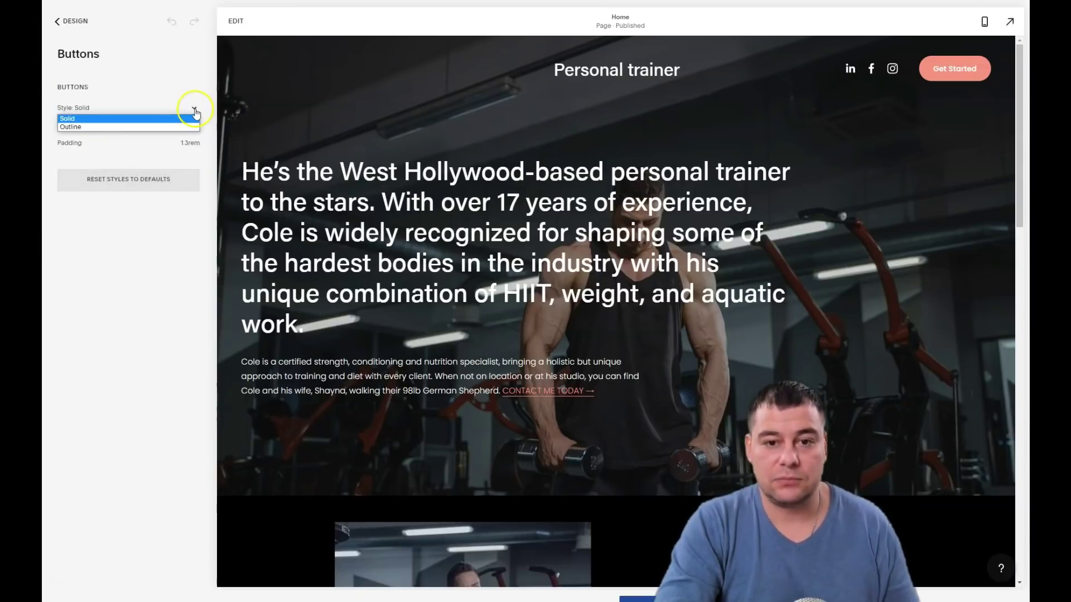
{"action": "left_click", "coordinate": [194, 109]}
{"action": "left_click", "coordinate": [194, 125]}
{"action": "left_click", "coordinate": [123, 136]}
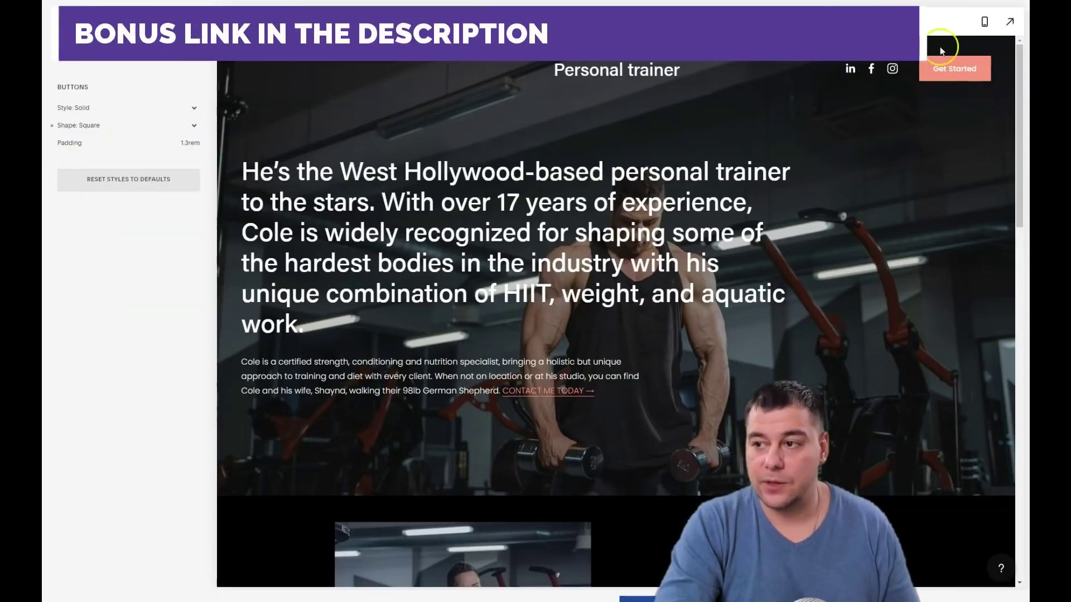
{"action": "left_click", "coordinate": [96, 127]}
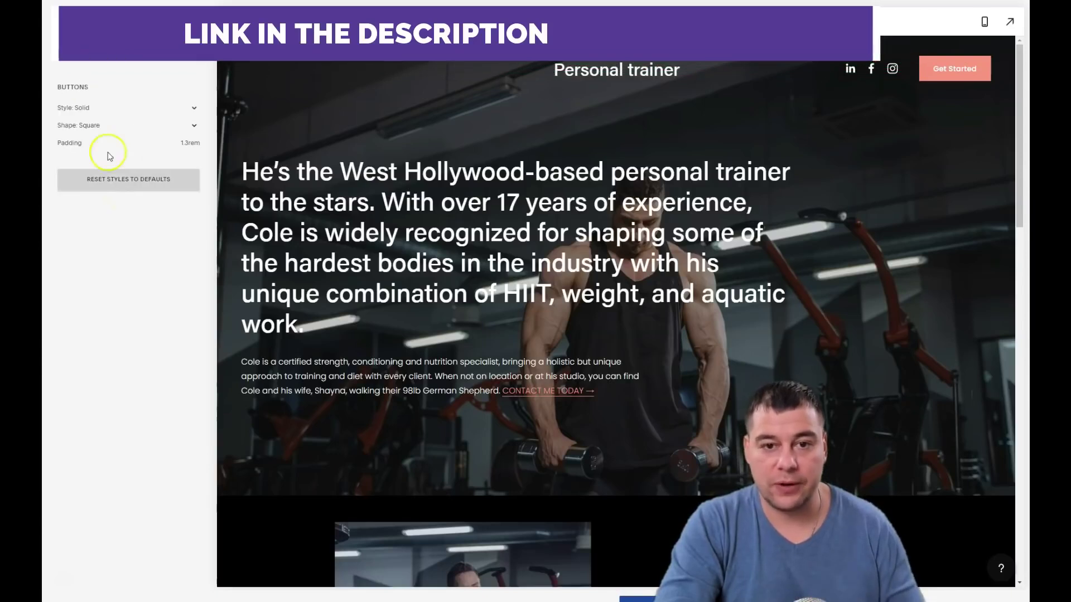
{"action": "left_click", "coordinate": [64, 19]}
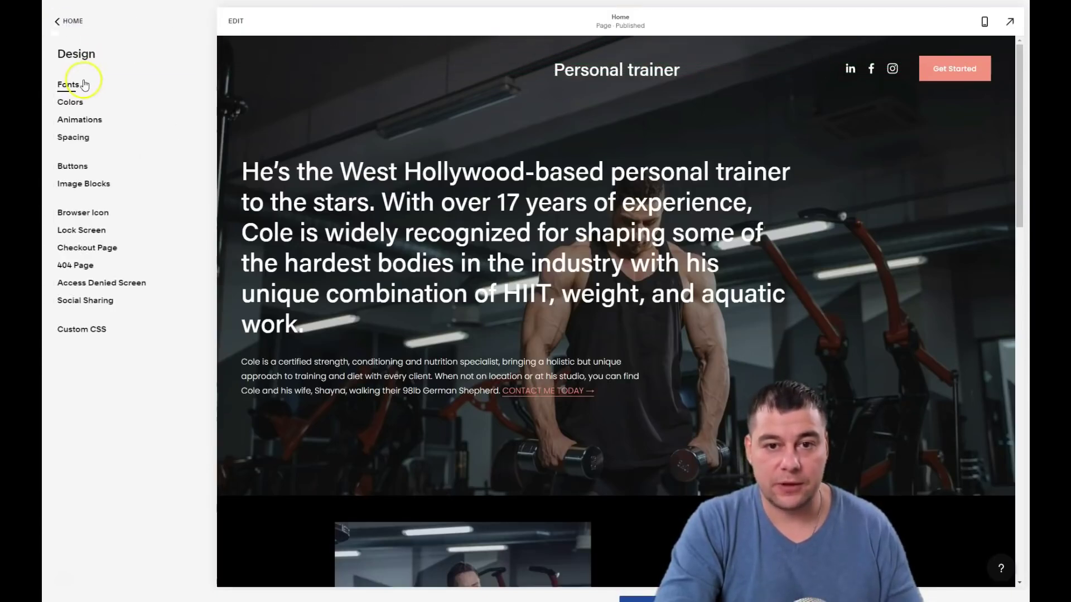
Switch the site font pack to Work Sans after previewing Anton
{"action": "left_click", "coordinate": [69, 88]}
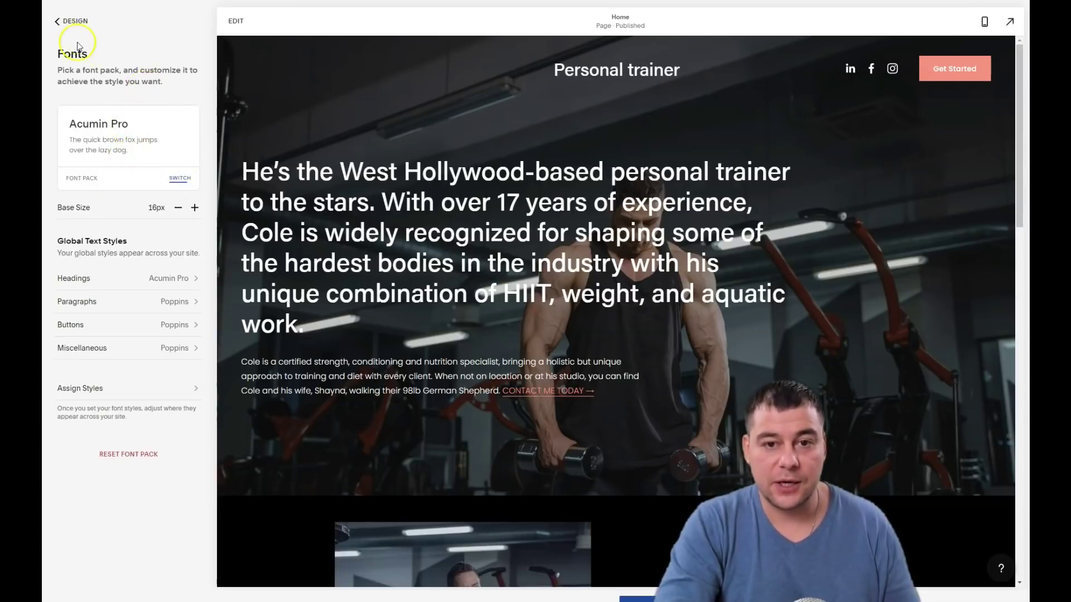
{"action": "left_click", "coordinate": [179, 180]}
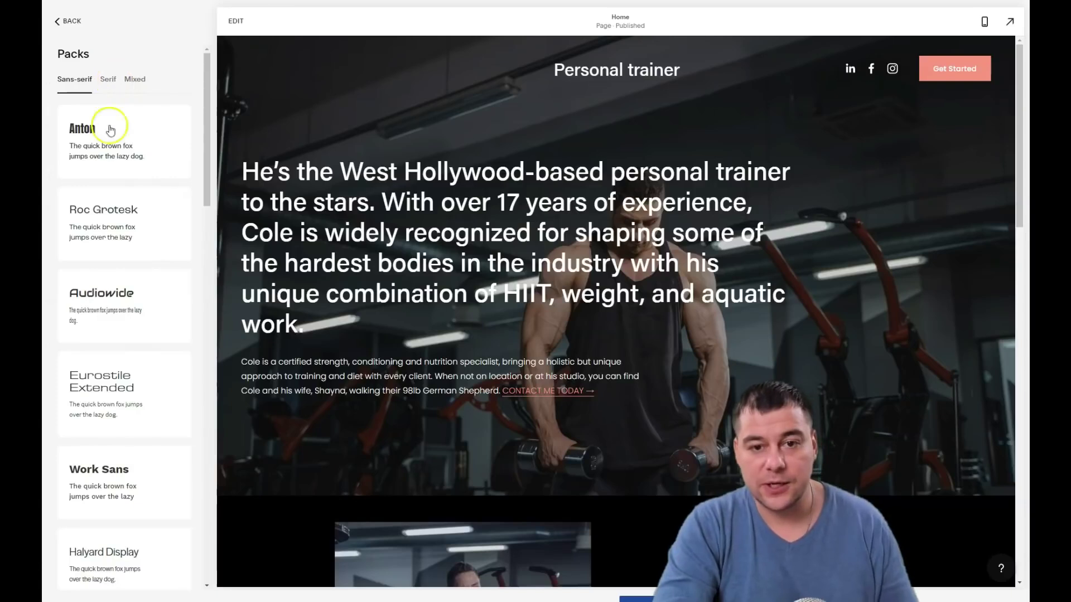
{"action": "left_click", "coordinate": [94, 134]}
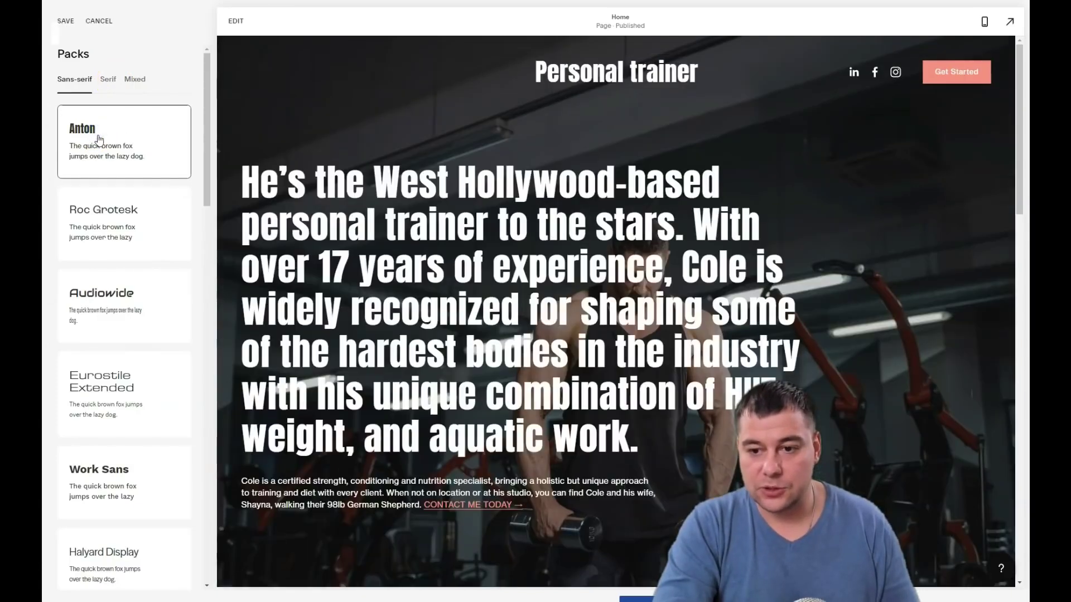
{"action": "scroll", "coordinate": [119, 215], "scroll_direction": "down", "scroll_amount": 5}
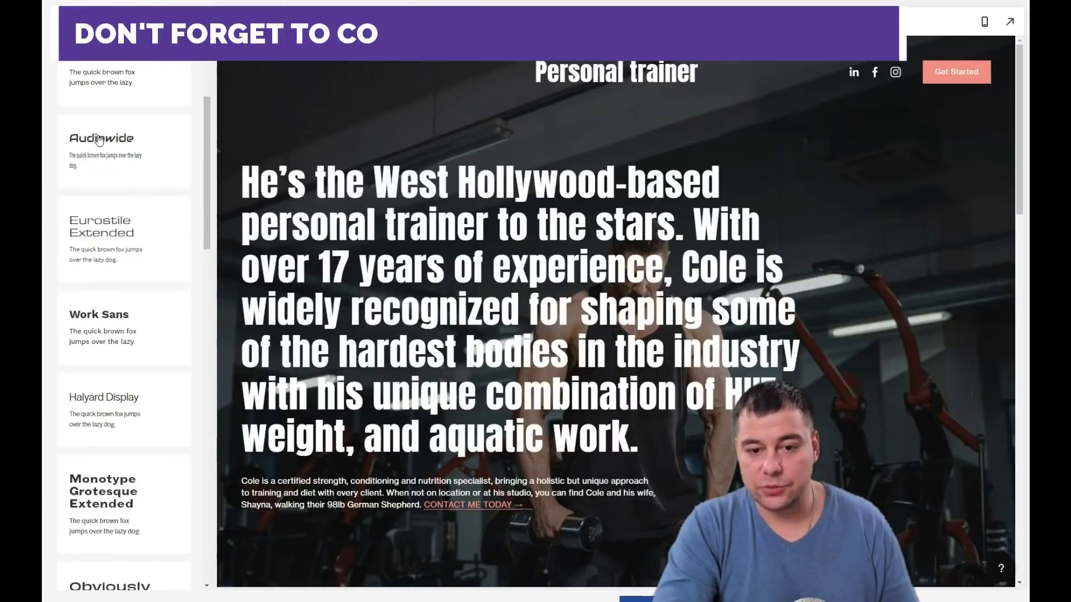
{"action": "left_click", "coordinate": [119, 215]}
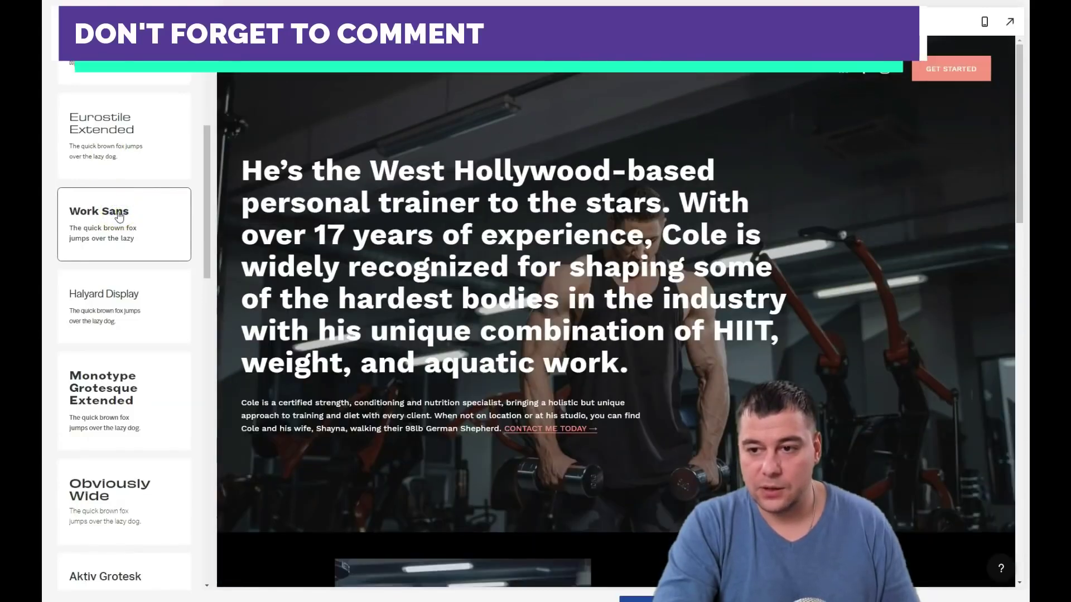
Review the hero headline in Work Sans, keep the font pack and return to Design
{"action": "left_click", "coordinate": [480, 297]}
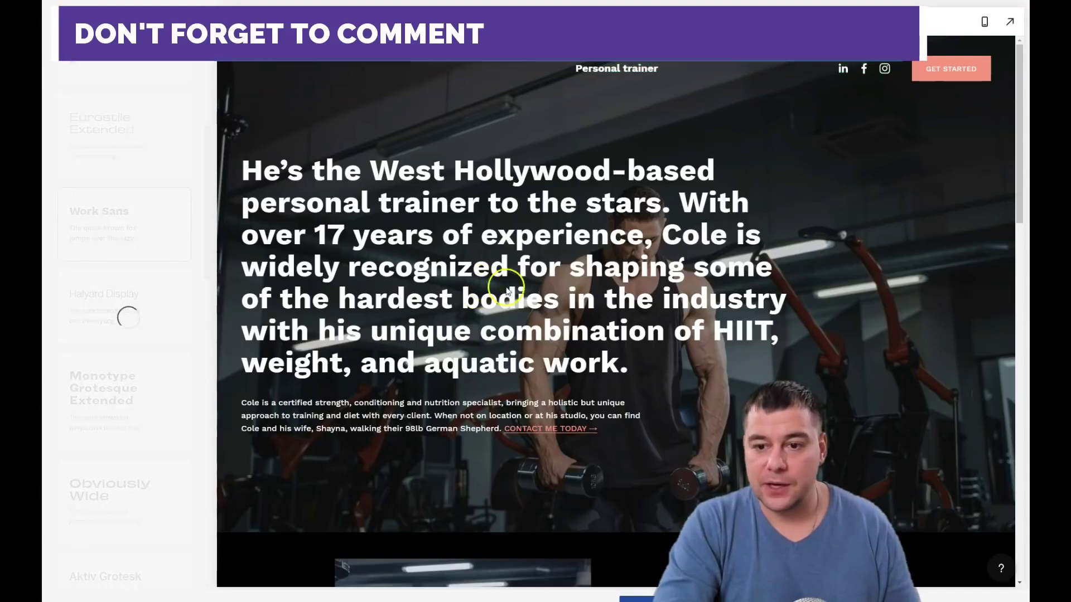
{"action": "scroll", "coordinate": [557, 301], "scroll_direction": "down", "scroll_amount": 7}
{"action": "scroll", "coordinate": [552, 290], "scroll_direction": "down", "scroll_amount": 15}
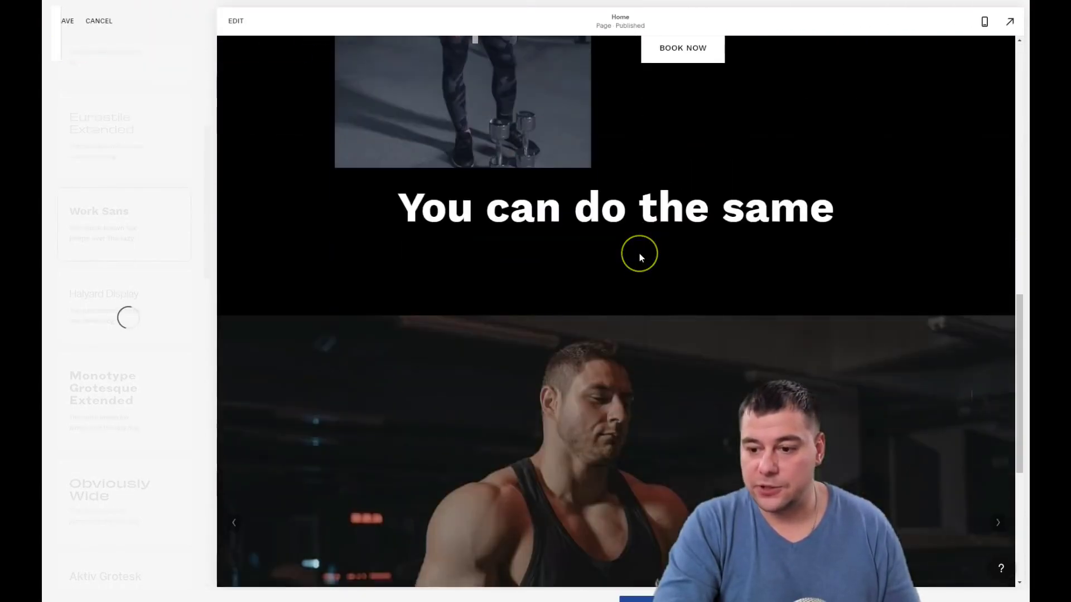
{"action": "scroll", "coordinate": [617, 281], "scroll_direction": "up", "scroll_amount": 20}
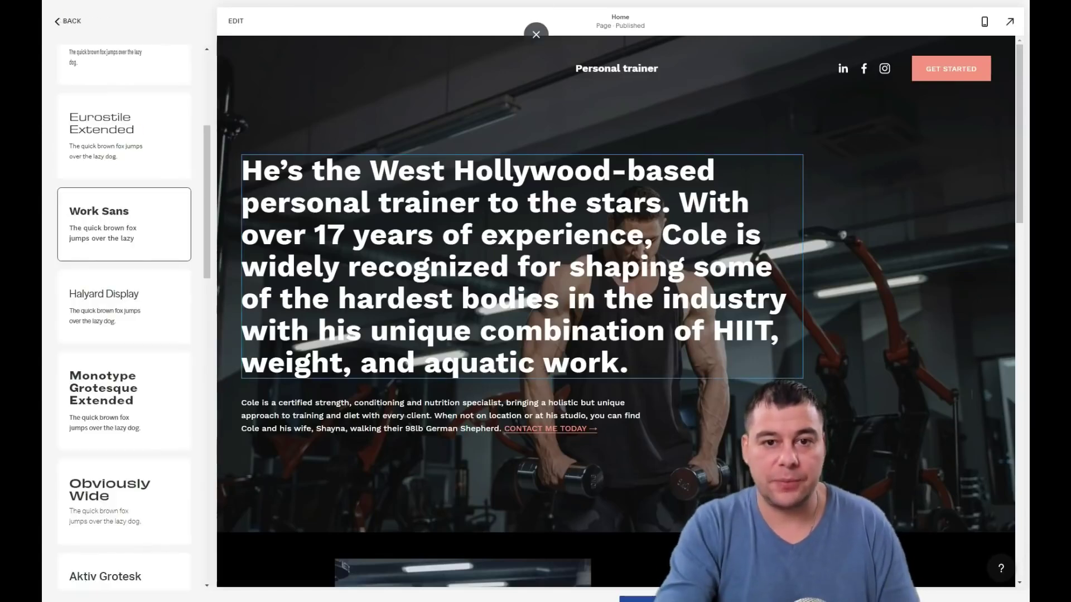
{"action": "left_click", "coordinate": [56, 23]}
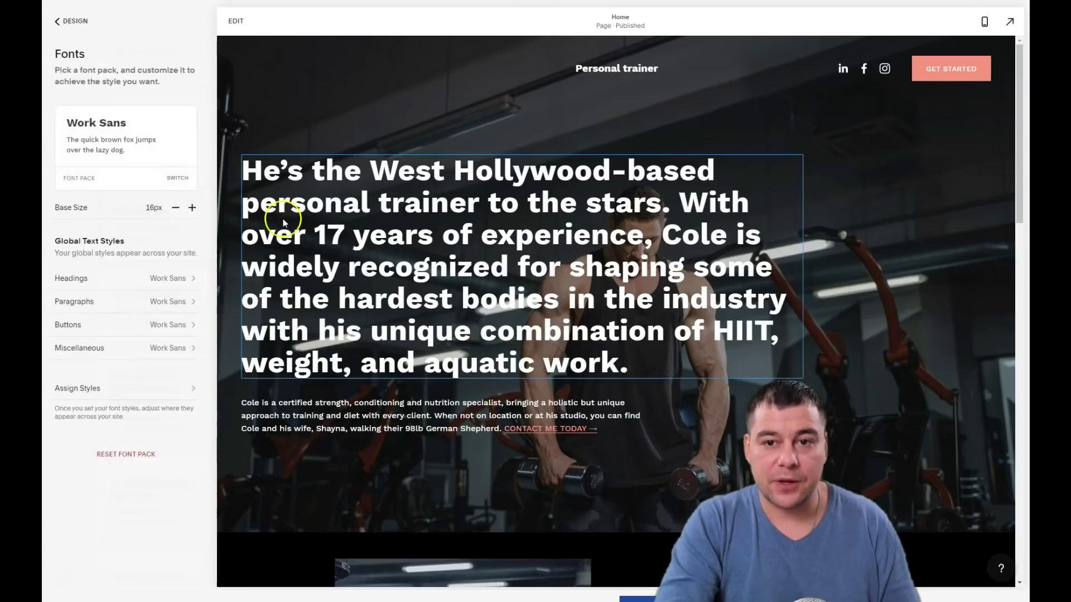
{"action": "left_click", "coordinate": [60, 22]}
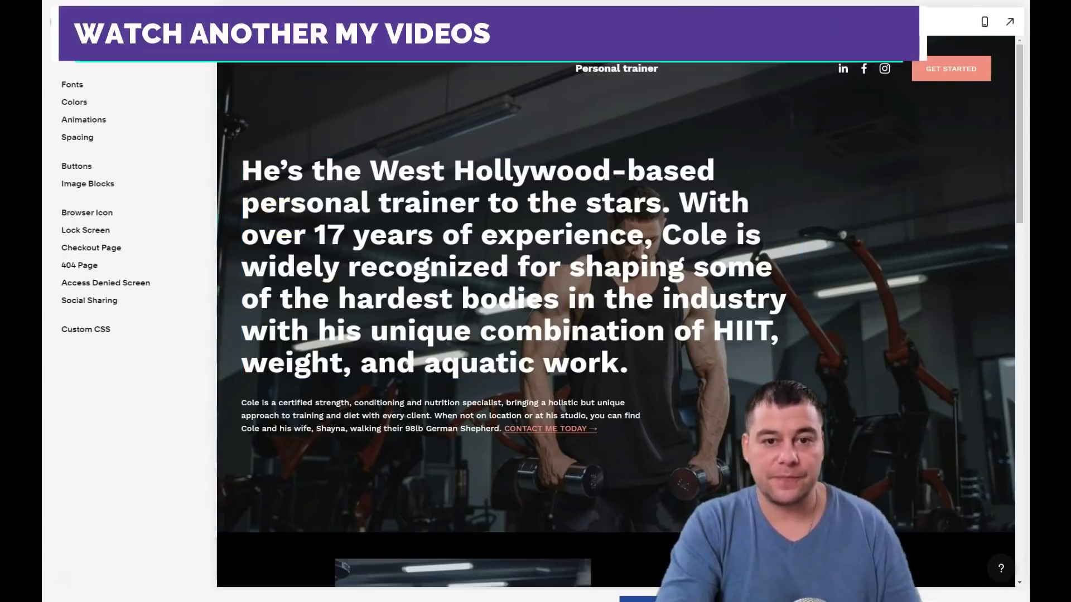
Leave Design, look at the Pages list, and return to the main dashboard
{"action": "left_click", "coordinate": [56, 22]}
{"action": "left_click", "coordinate": [70, 90]}
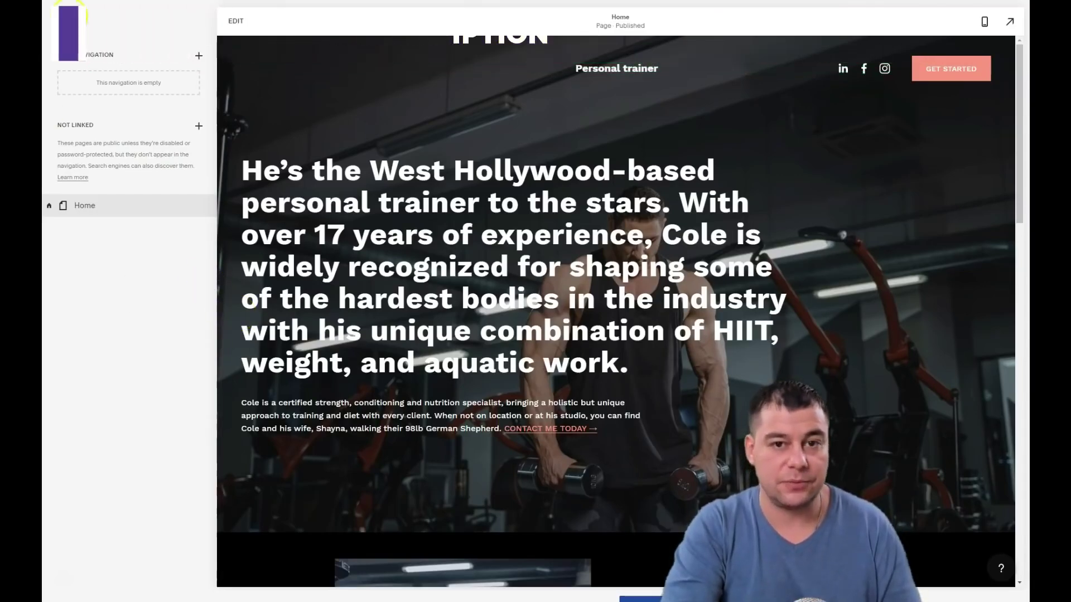
{"action": "left_click", "coordinate": [59, 22]}
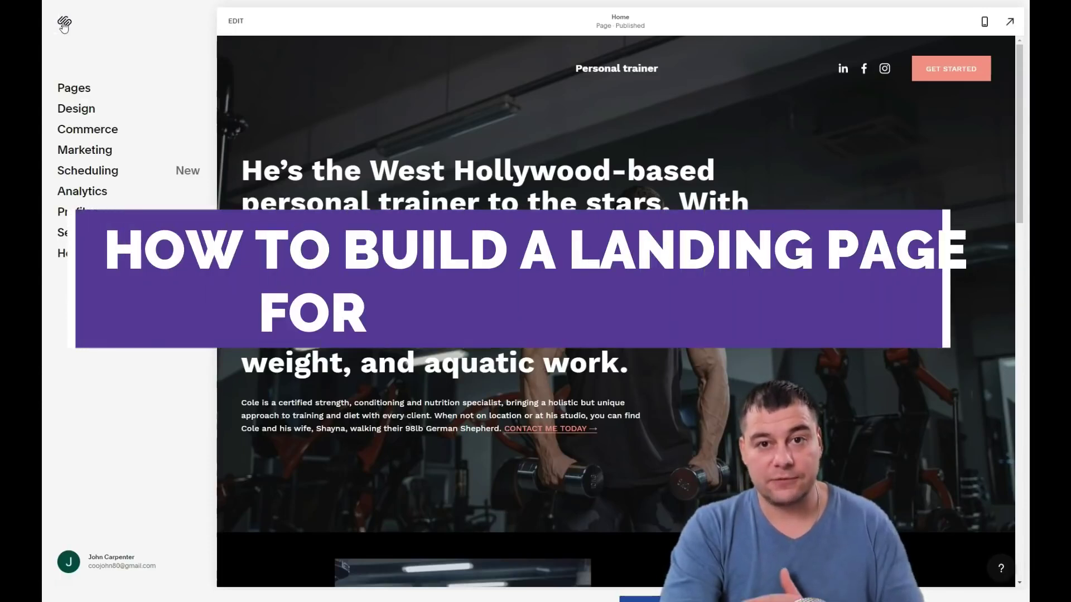
{"action": "left_click", "coordinate": [64, 26]}
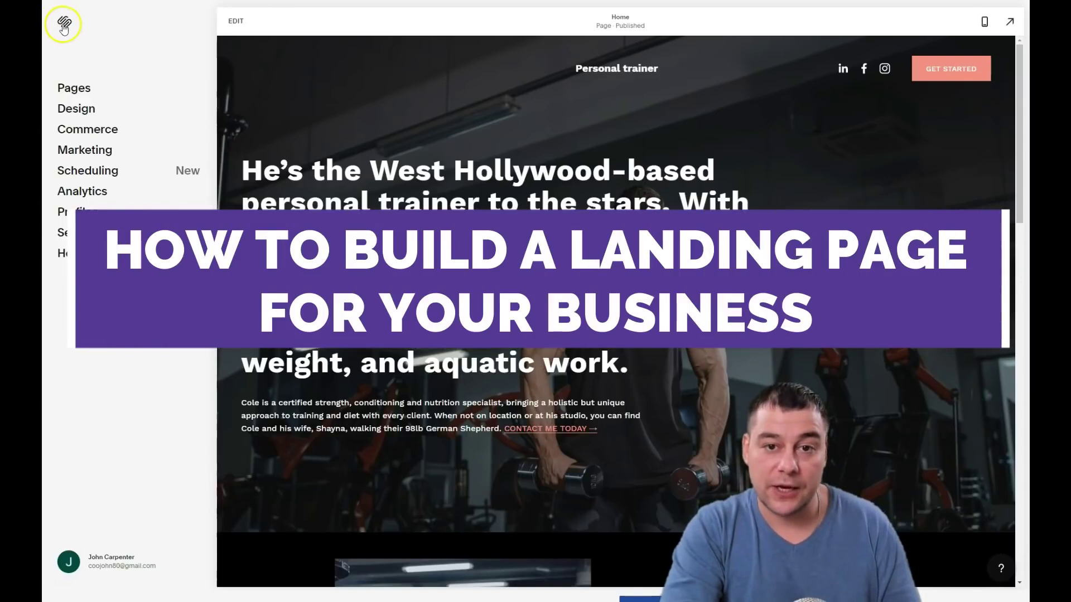